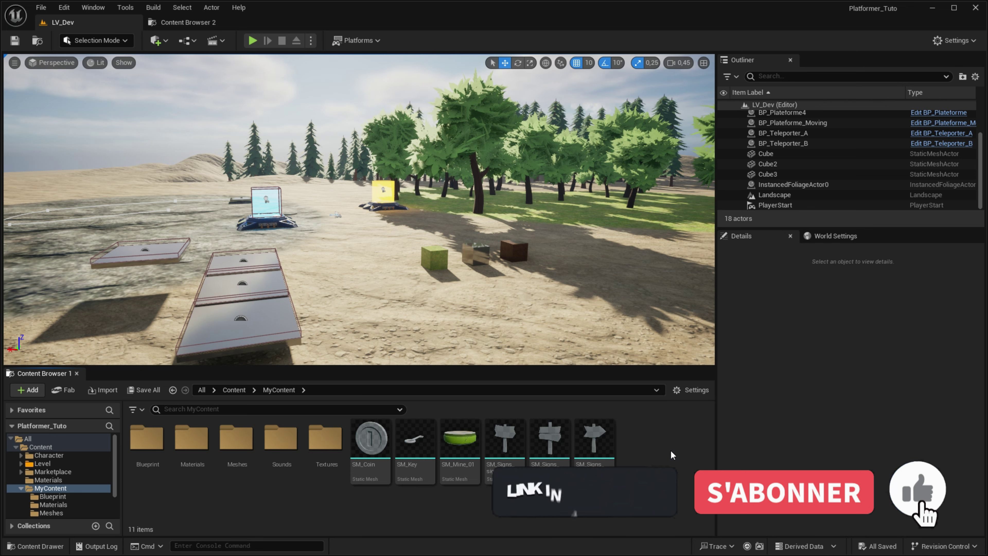
Step: Create a new Actor-based Blueprint class in MyContent named BP_Sign
right_click(671, 449)
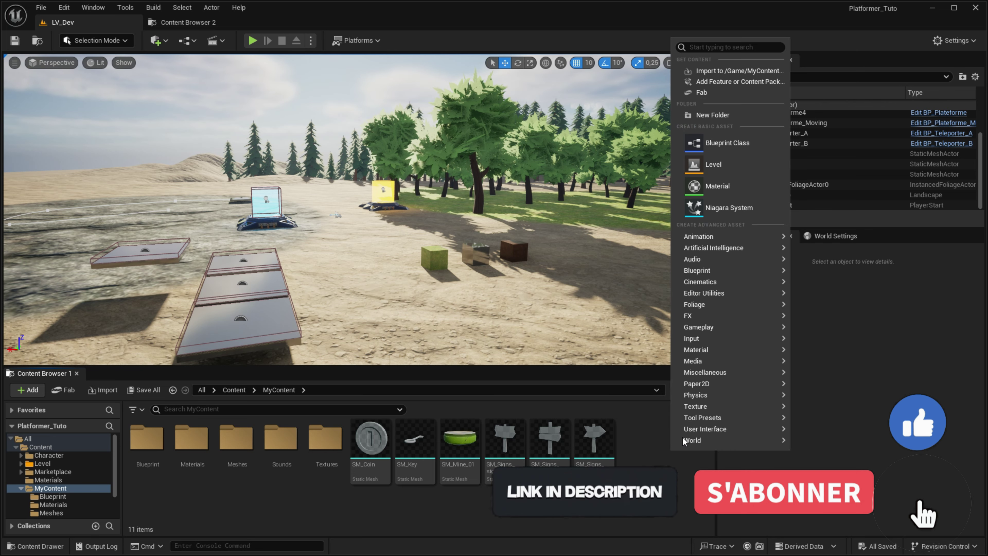
click(726, 145)
click(441, 196)
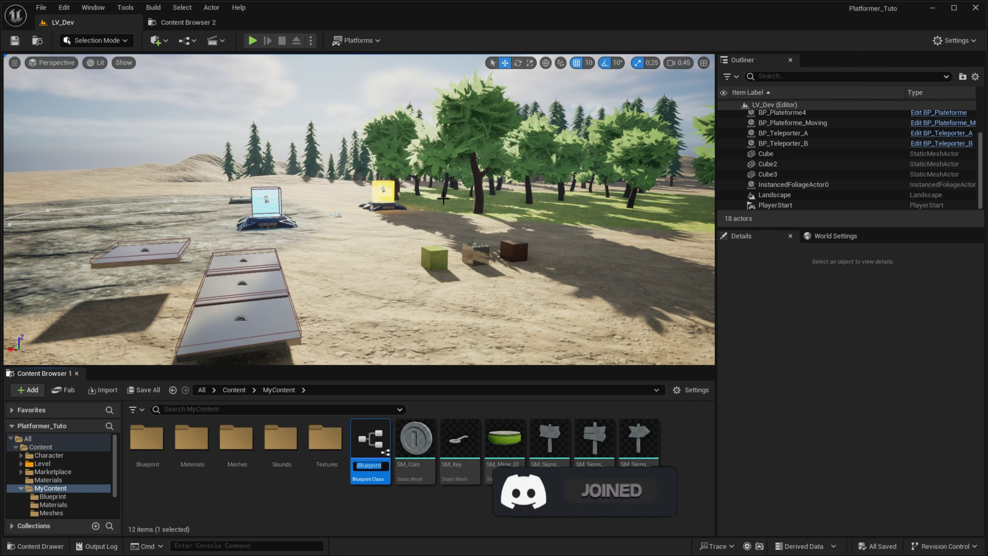
text(BP_)
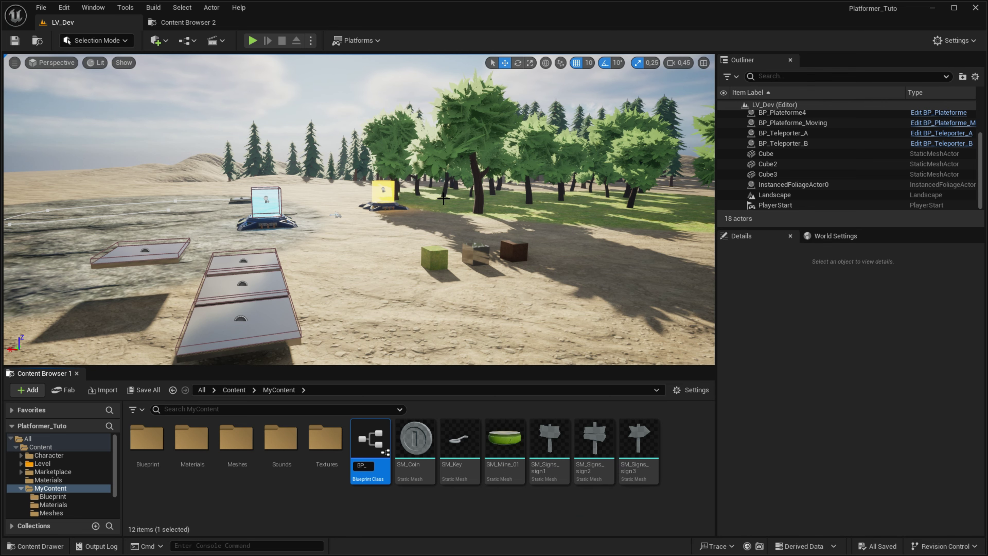
text(Sign)
key(Return)
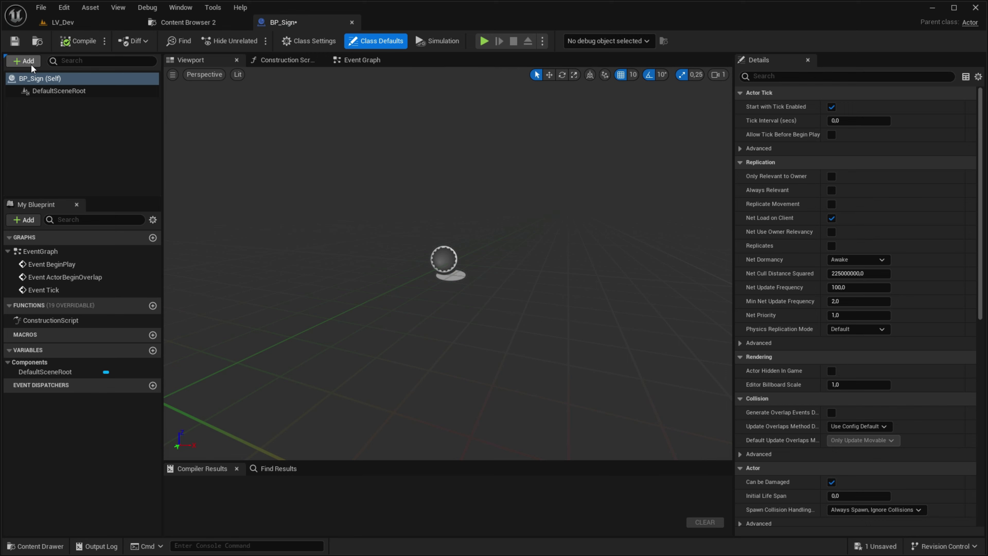
Step: Select the SM_Signs_sign2 mesh and add it to BP_Sign as a Static Mesh component
click(31, 64)
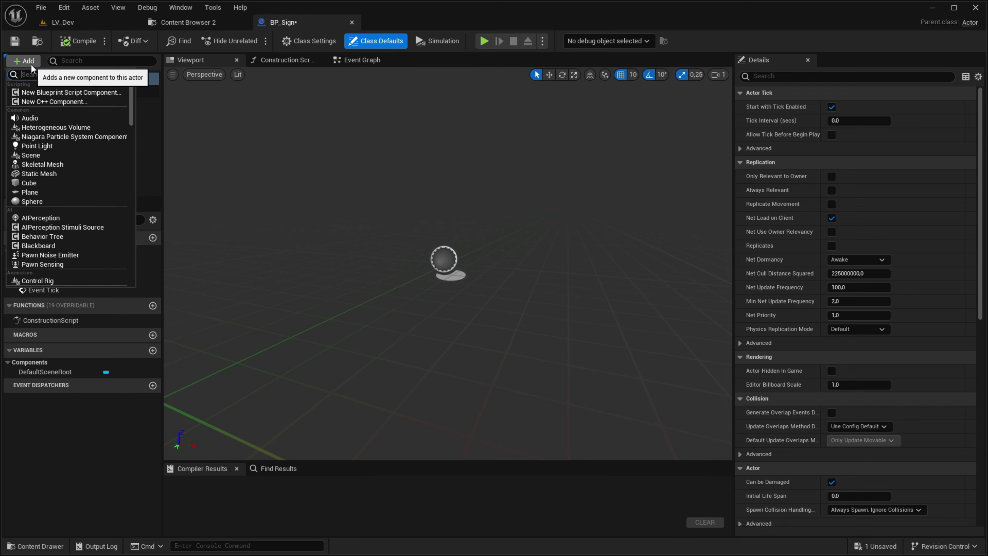
click(59, 24)
click(588, 429)
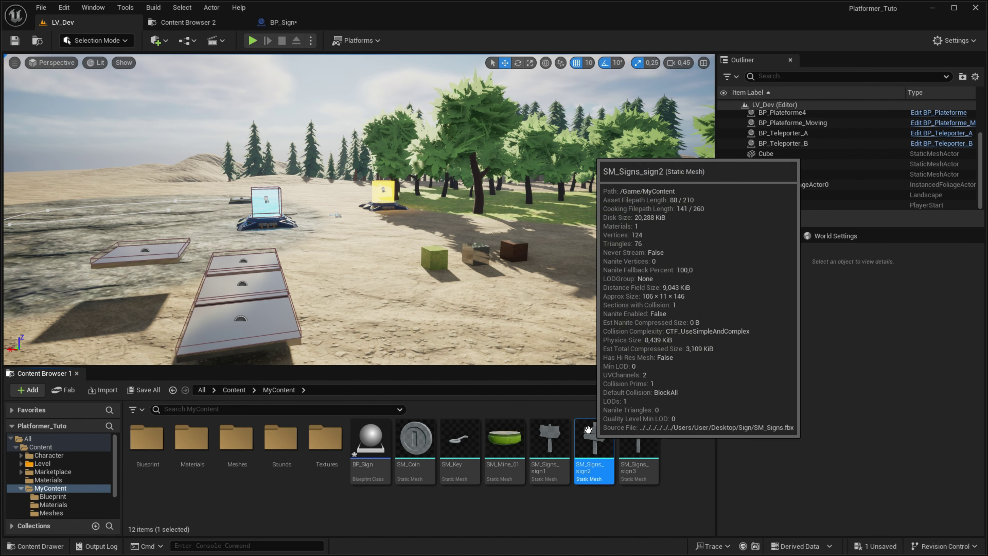
click(284, 22)
click(24, 61)
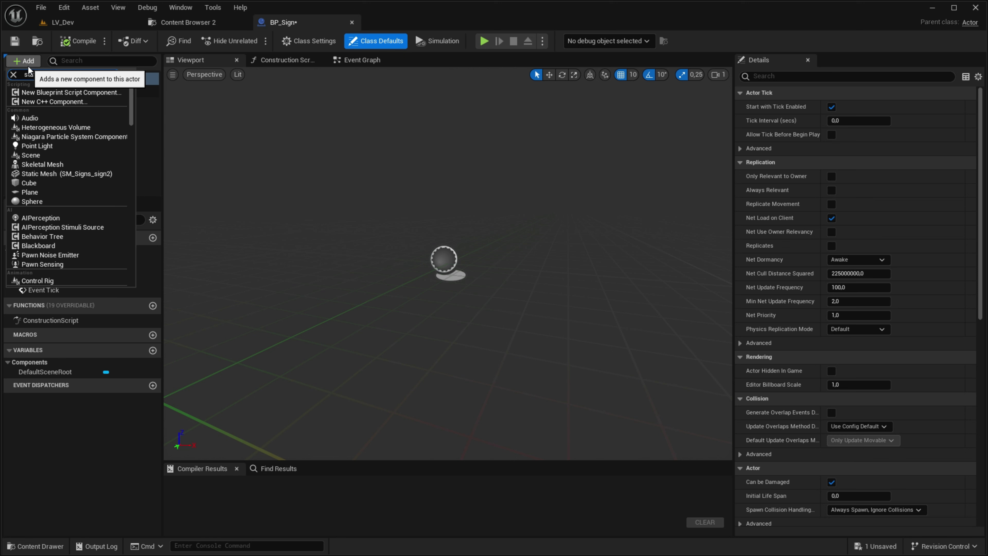
text(stat)
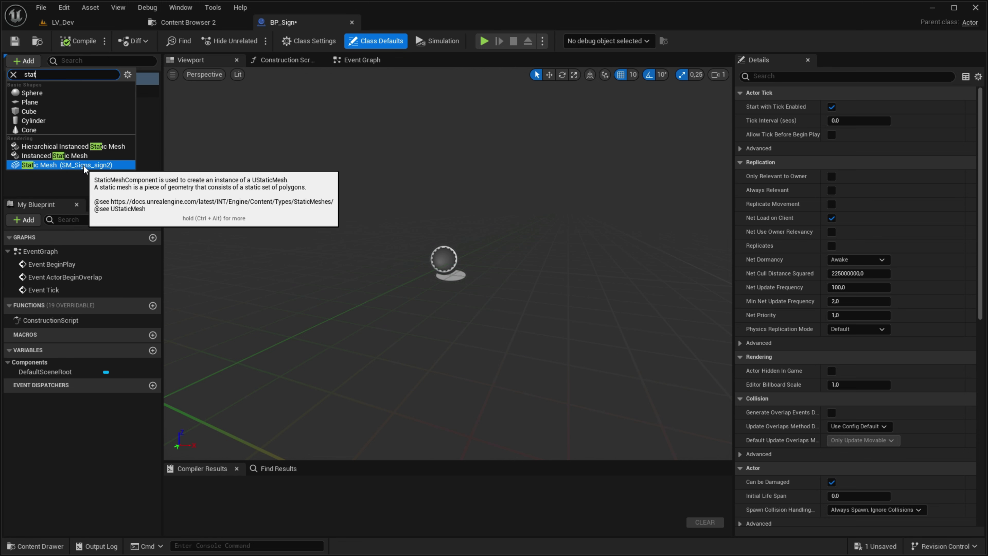
click(54, 165)
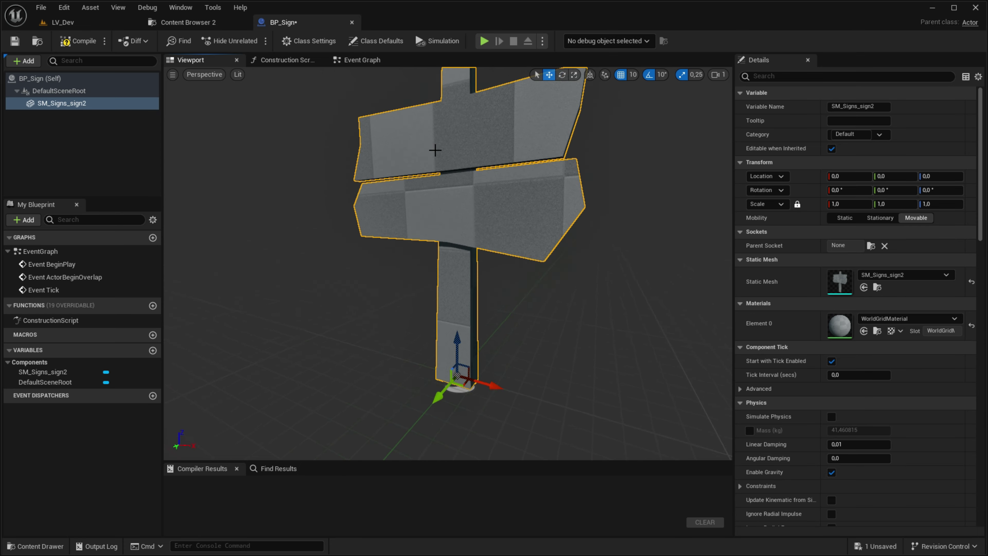
Step: Compile BP_Sign and add a Sphere Collision component with a 150 radius
click(71, 46)
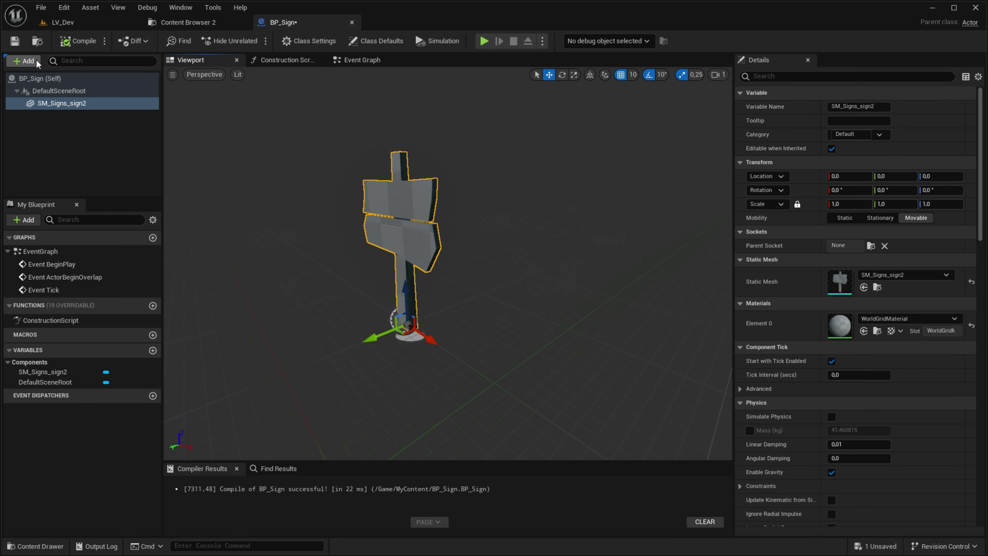
click(37, 61)
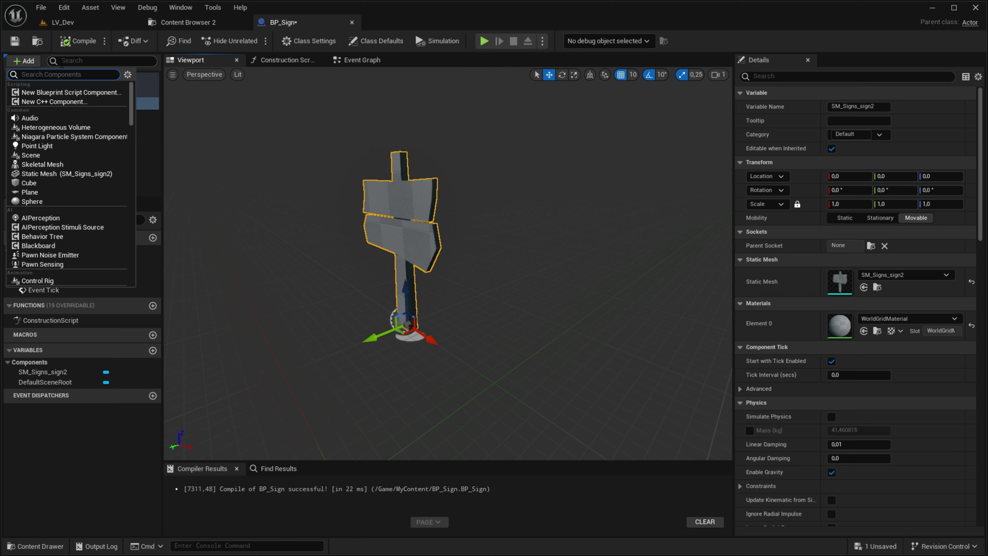
text(sphere)
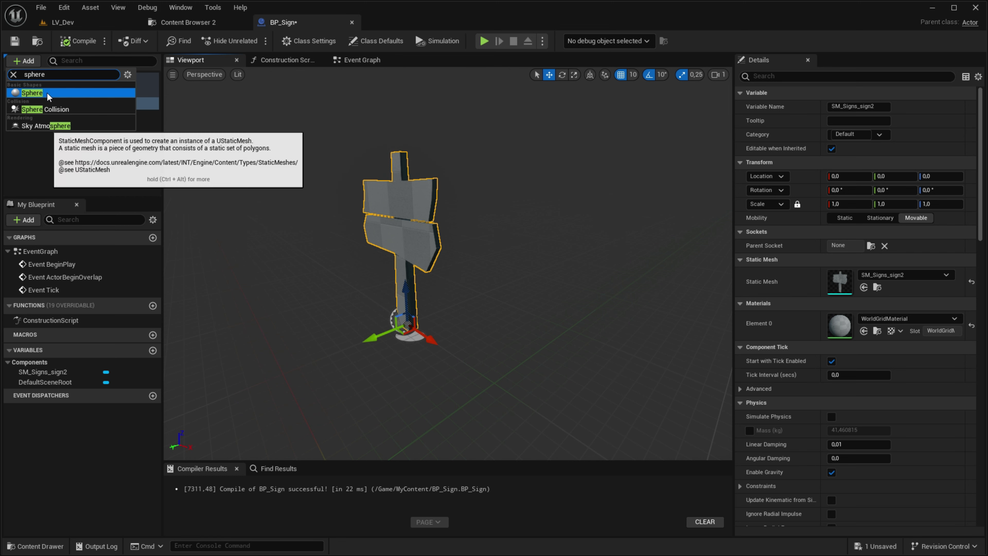
click(50, 110)
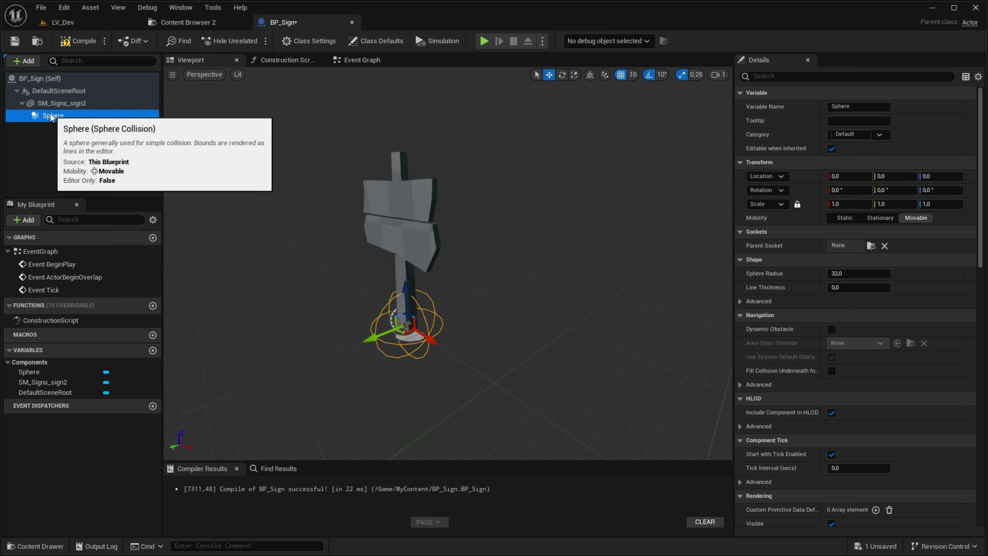
click(854, 274)
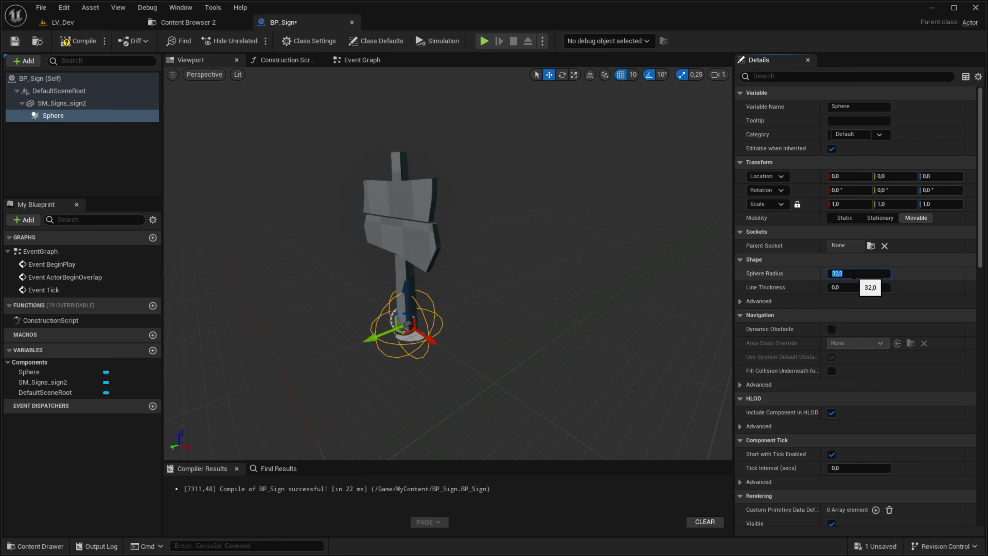
text(150)
key(Return)
Step: Raise the sphere to Z 60, uncheck Hidden in Game, and recompile
drag(405, 288, 408, 216)
key(f)
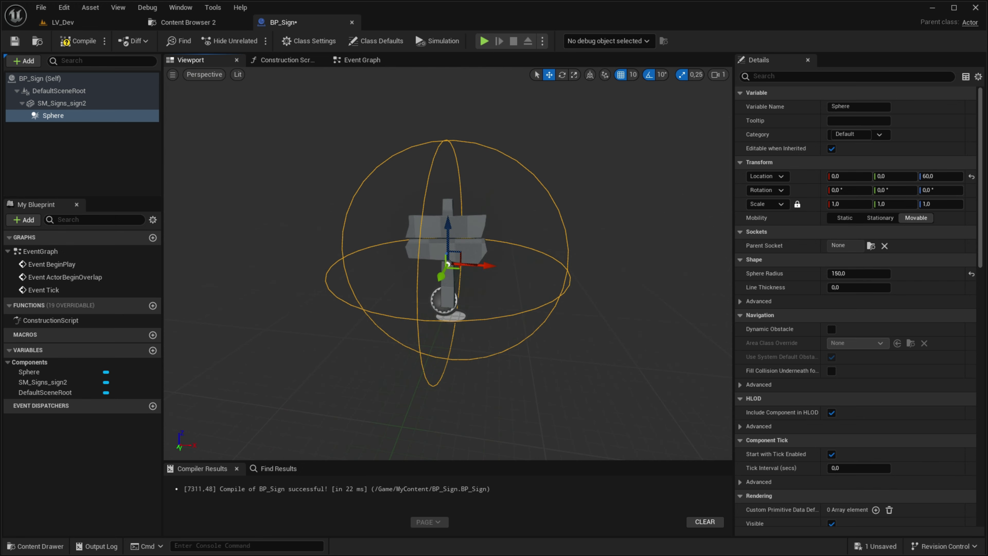
alt+drag(723, 215, 792, 379)
scroll(792, 380, down, 3)
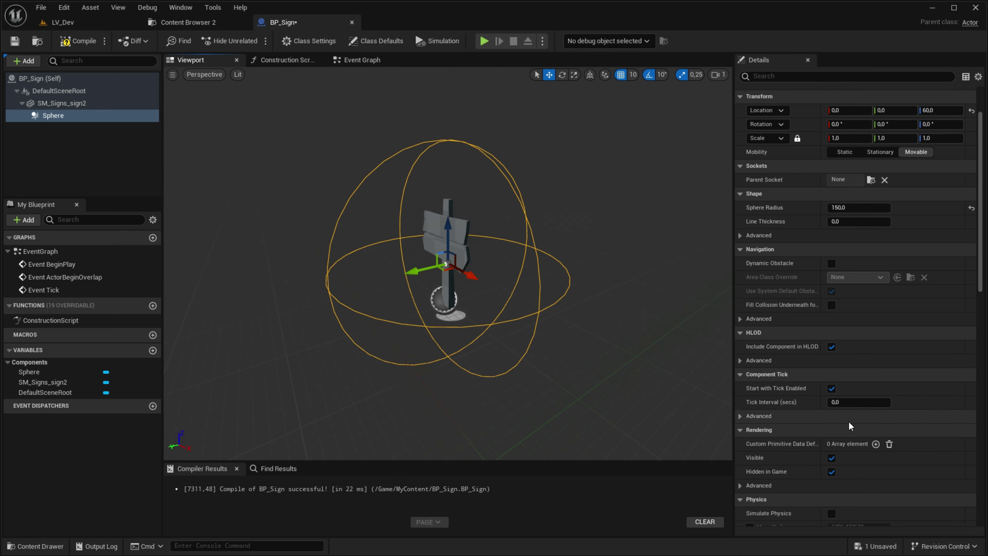
scroll(849, 426, down, 2)
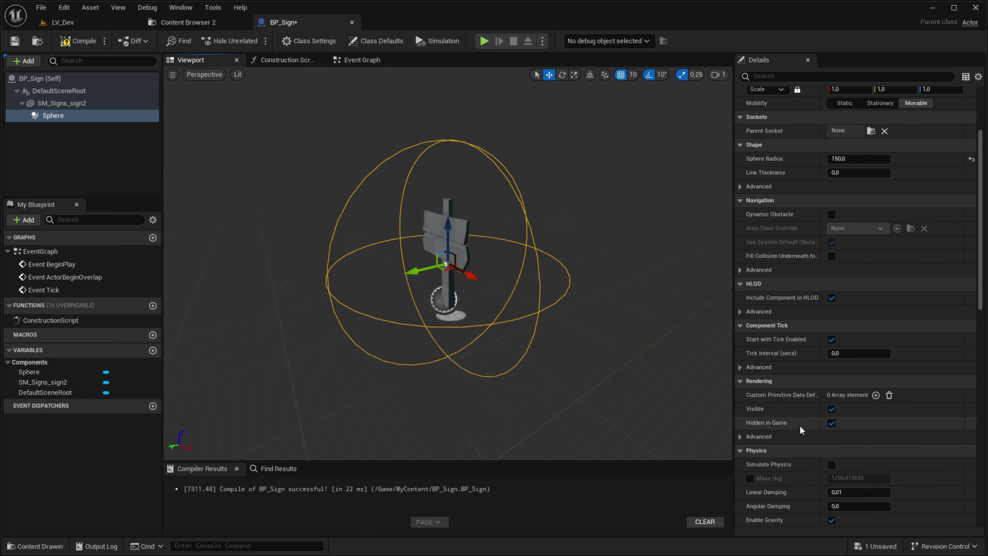
click(832, 423)
click(78, 41)
Step: Increase the sphere radius to 170, then to 200
click(858, 159)
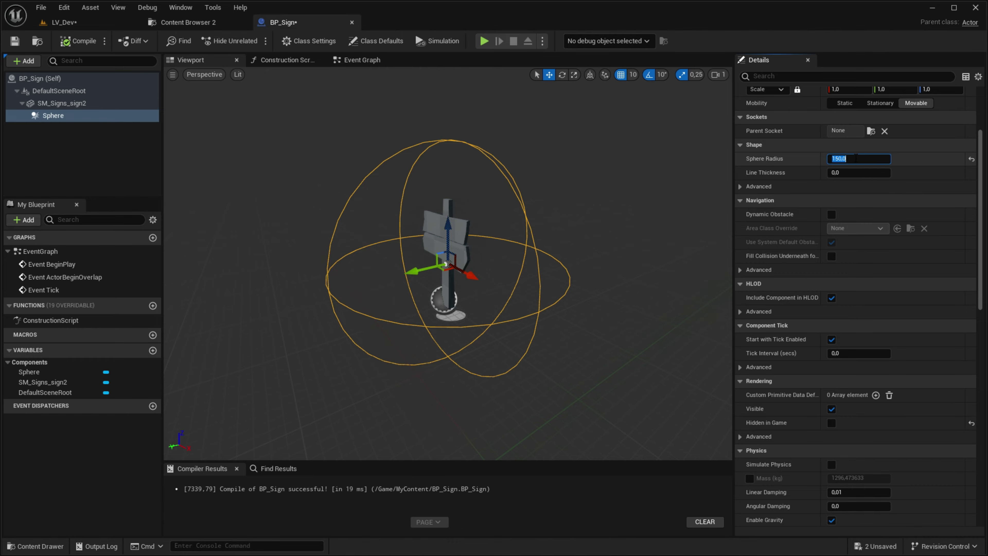
text(170)
key(Return)
text(2)
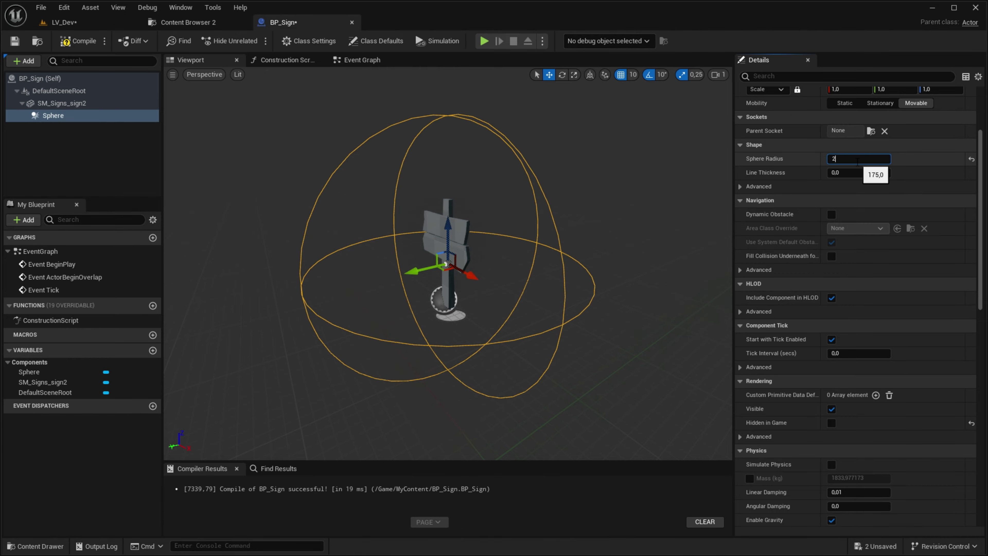
text(00)
key(Return)
Step: Frame the placed sign in LV_Dev, save all with Ctrl+Shift+S, and show Content Browser 2
click(62, 22)
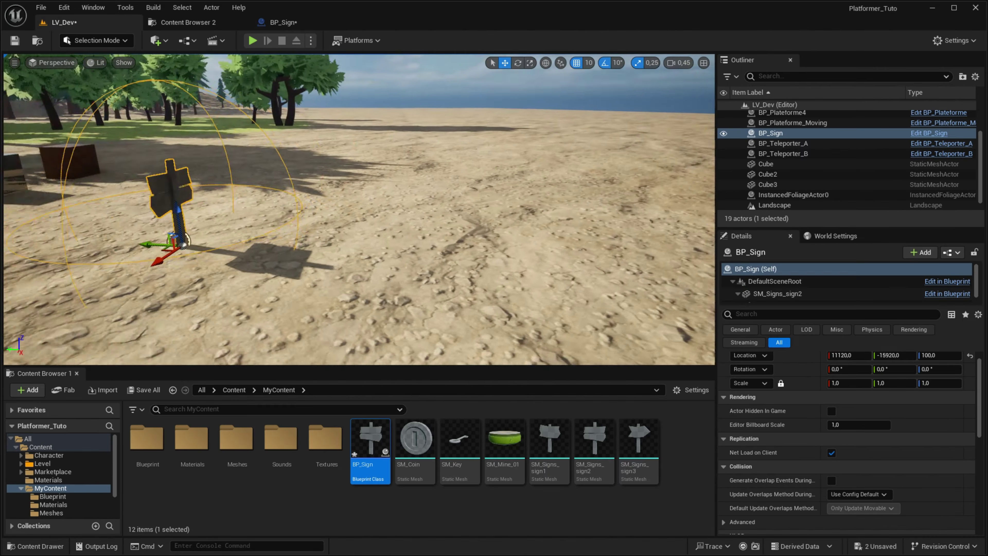
right_drag(490, 57, 490, 58)
right_drag(358, 210, 373, 210)
key(ctrl+shift+s)
click(283, 22)
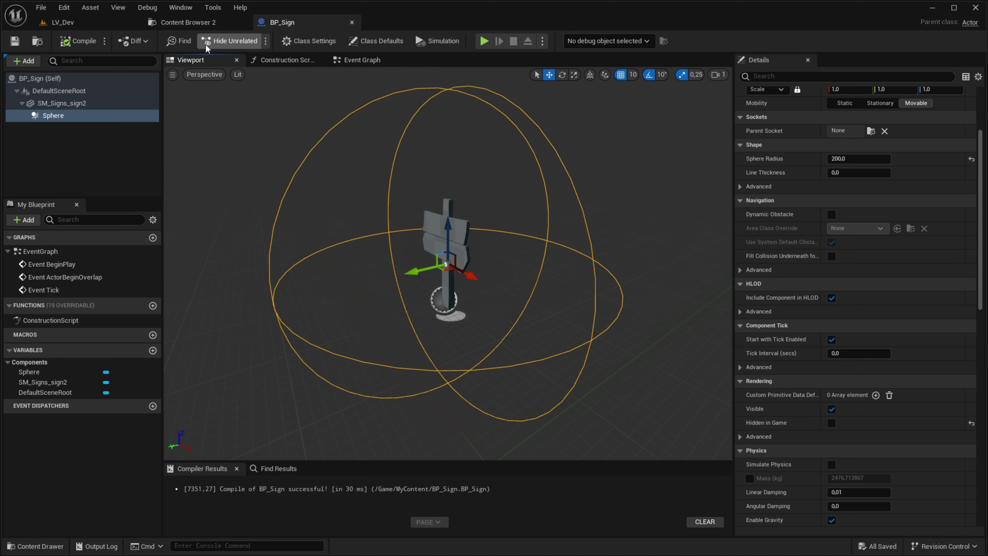
click(203, 24)
click(136, 22)
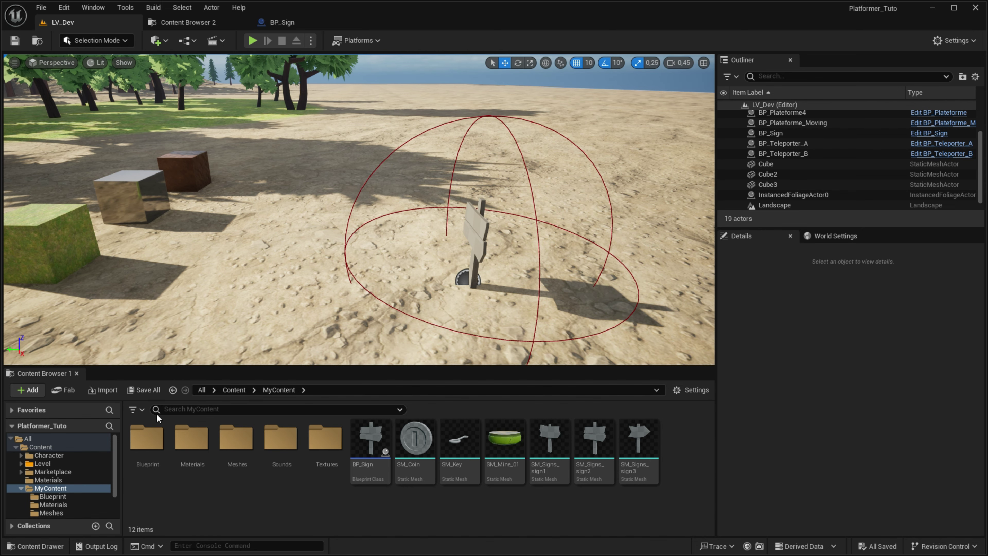
Step: Create a User Widget blueprint named UI_Message in Content Browser 2 and open it
click(187, 23)
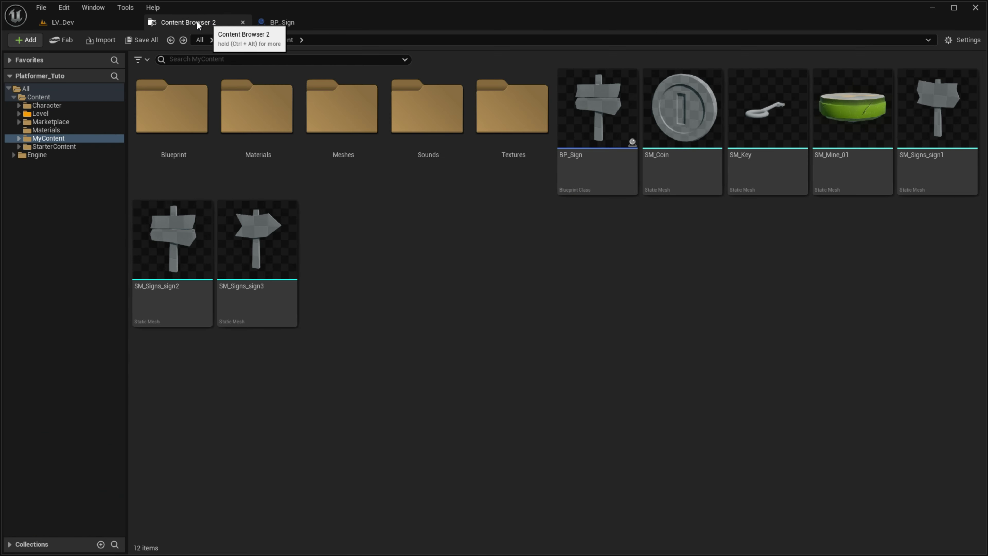
right_click(489, 254)
mouse_move(540, 511)
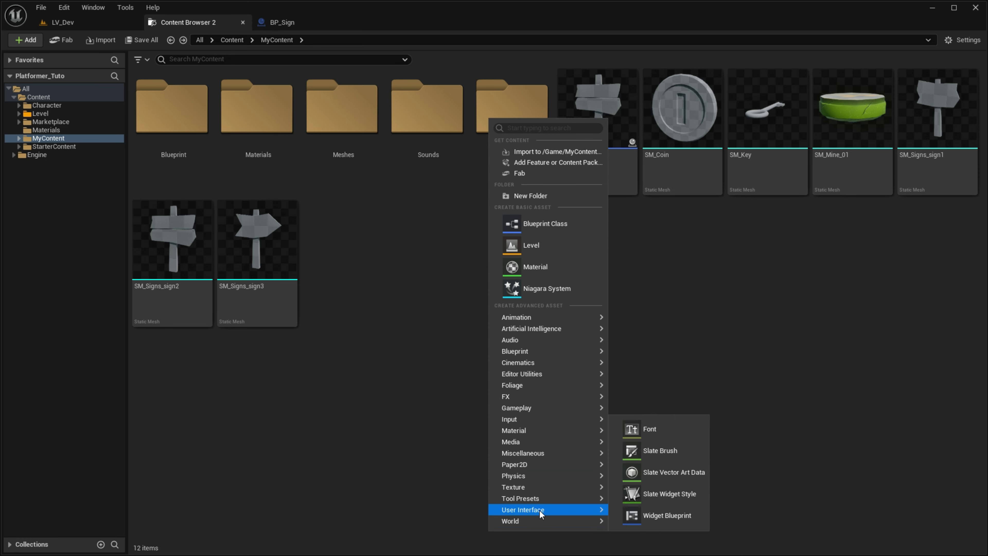
click(653, 516)
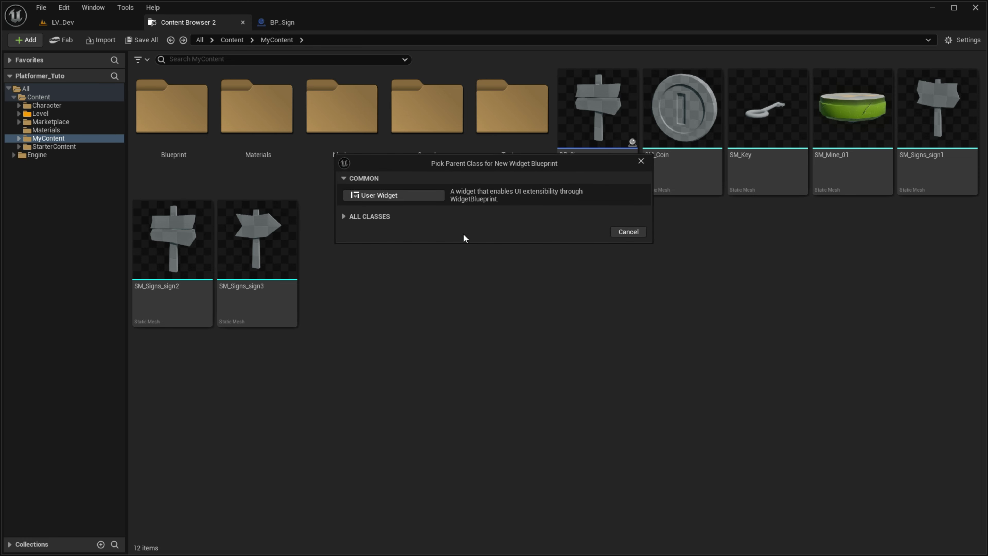
click(406, 195)
text(U)
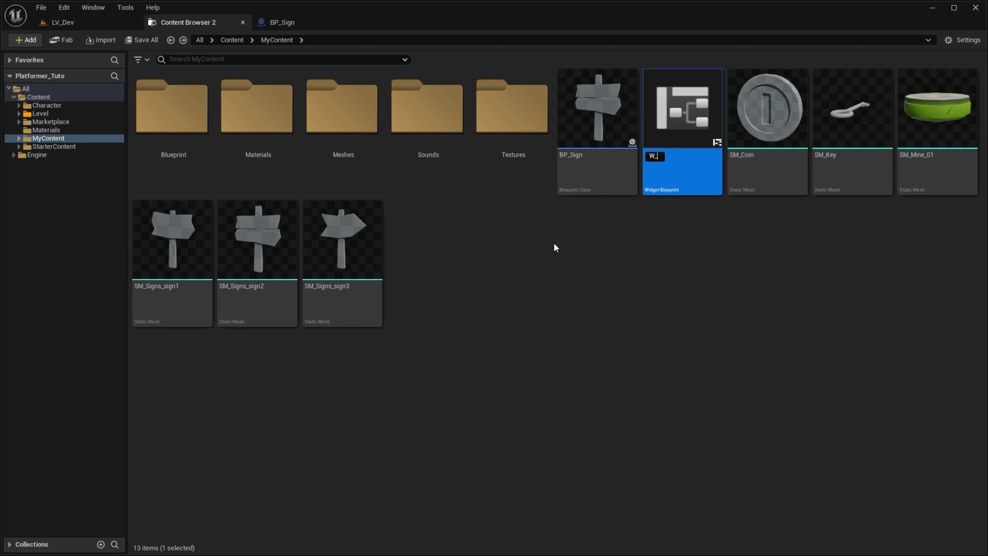
text(I_)
text(_Message)
key(Return)
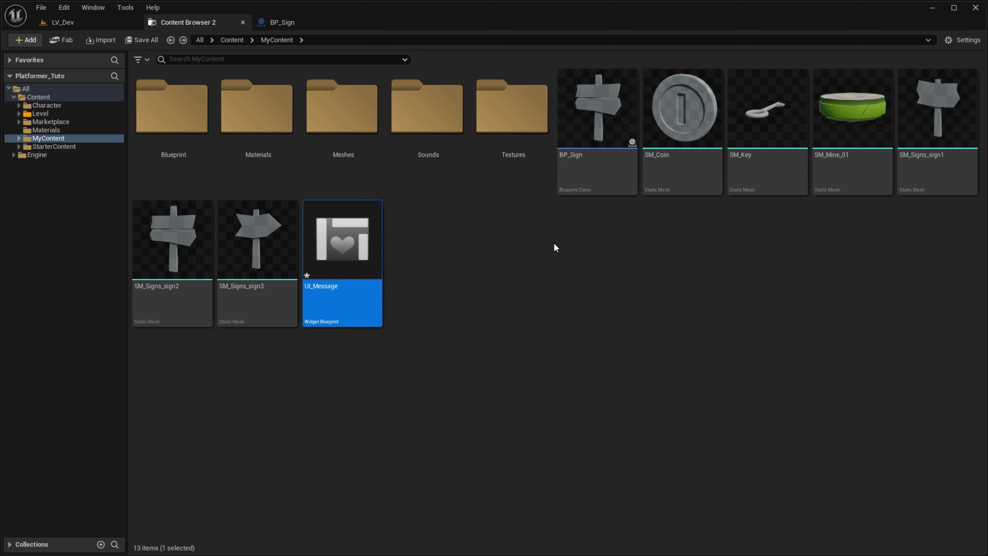
double_click(374, 246)
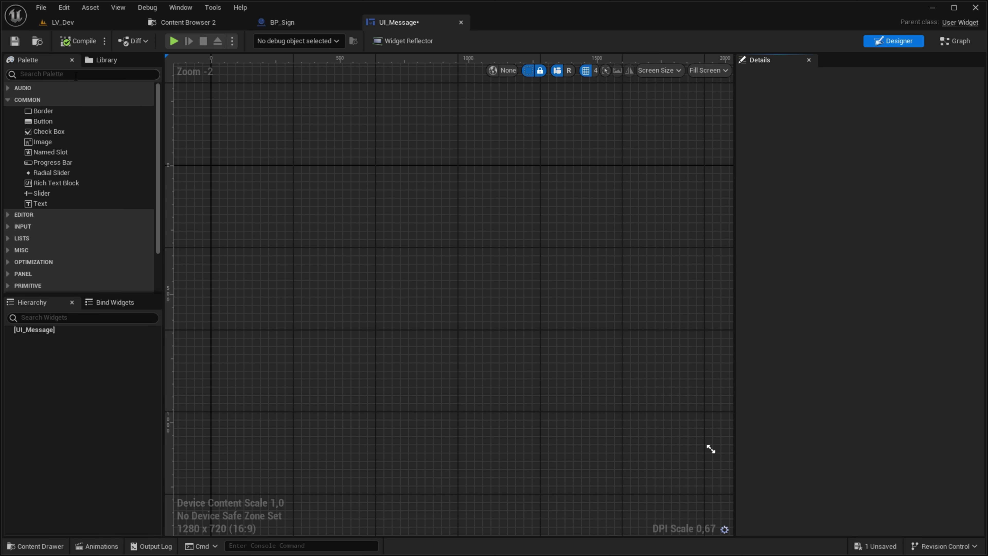
Step: Place a Canvas Panel from the Palette onto the widget canvas
click(74, 76)
text(can)
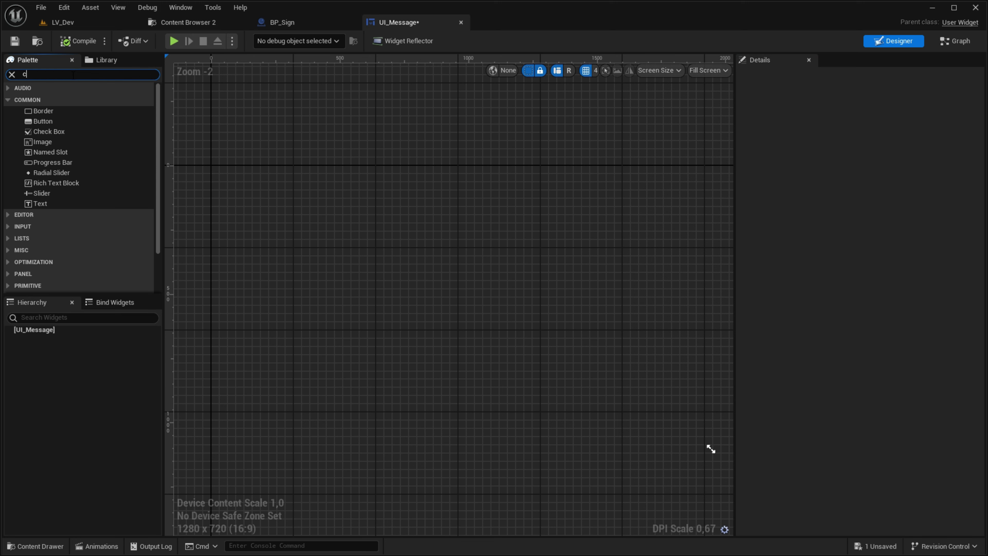
click(94, 101)
drag(93, 103, 397, 197)
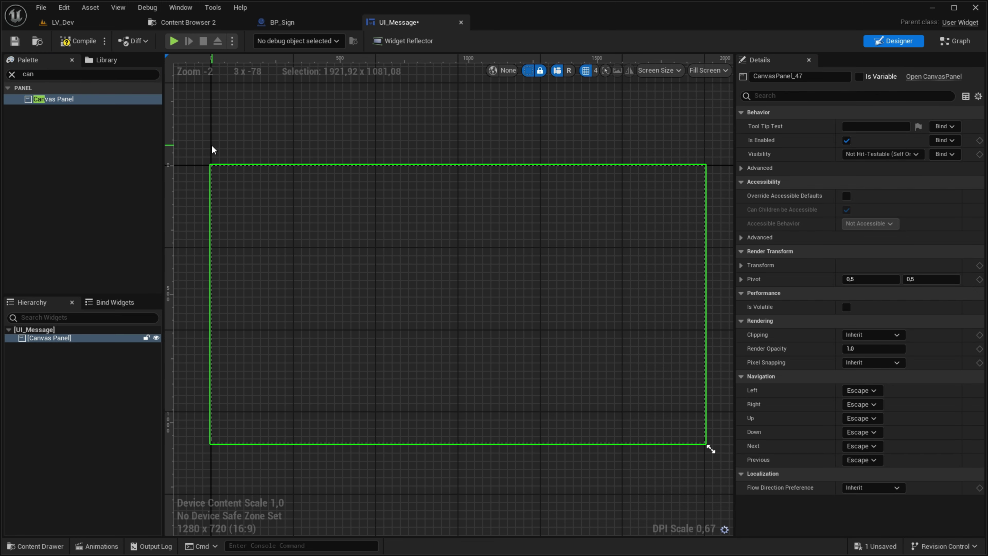
Step: Drop a Text block from the Palette into the Canvas Panel
click(85, 74)
key(BackSpace)
key(BackSpace)
key(BackSpace)
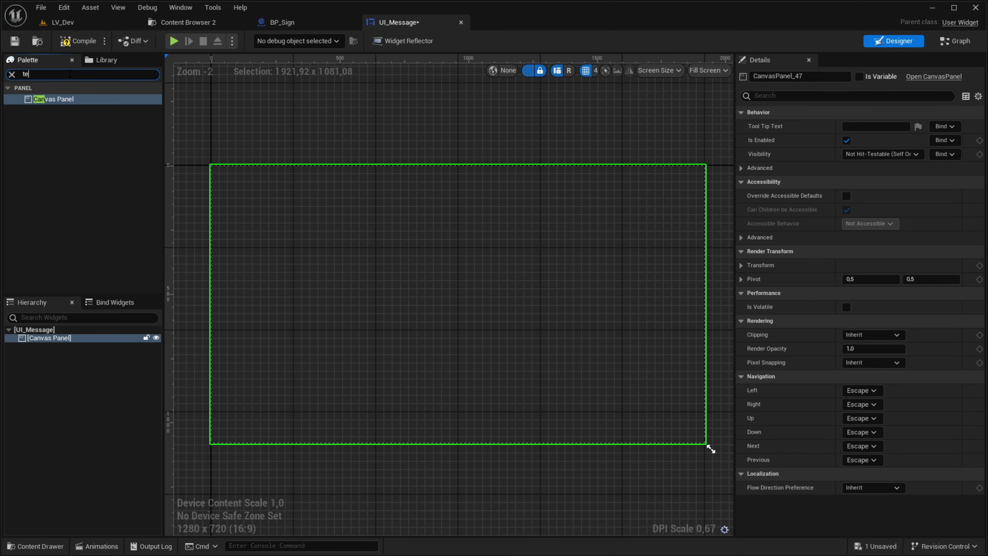
text(tex)
drag(39, 110, 386, 270)
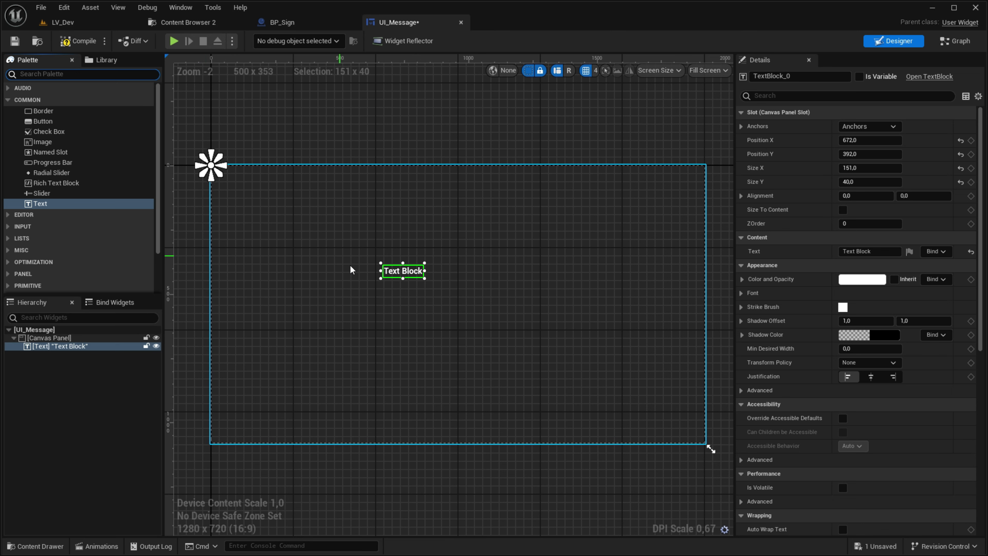
Step: Anchor the text block to the centre with position 0, 0 and alignment 0.5, 0.5
mouse_move(407, 273)
mouse_down()
mouse_move(311, 253)
mouse_move(572, 406)
mouse_up()
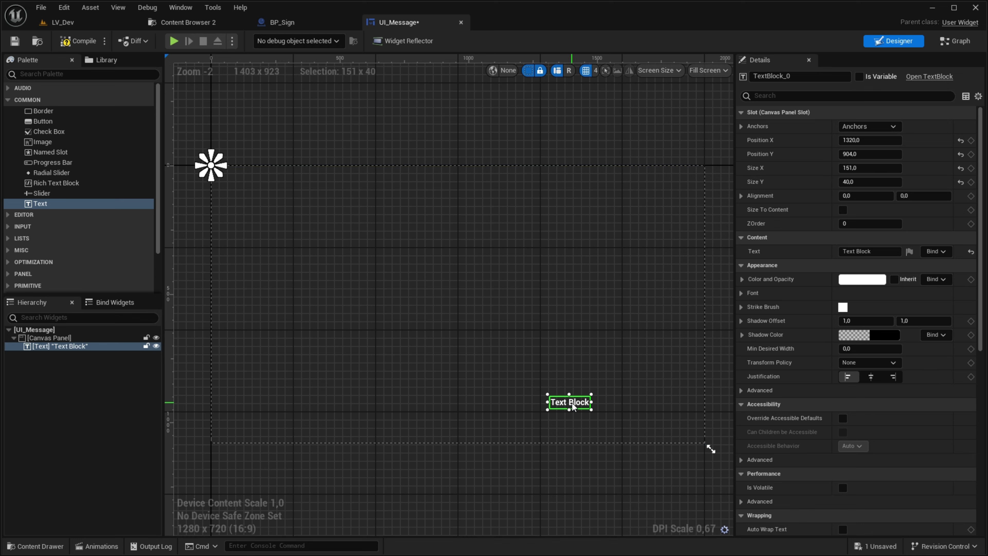
mouse_move(572, 405)
mouse_down()
mouse_move(550, 362)
mouse_move(449, 304)
mouse_move(449, 207)
mouse_move(453, 401)
mouse_move(468, 324)
mouse_move(436, 306)
mouse_up()
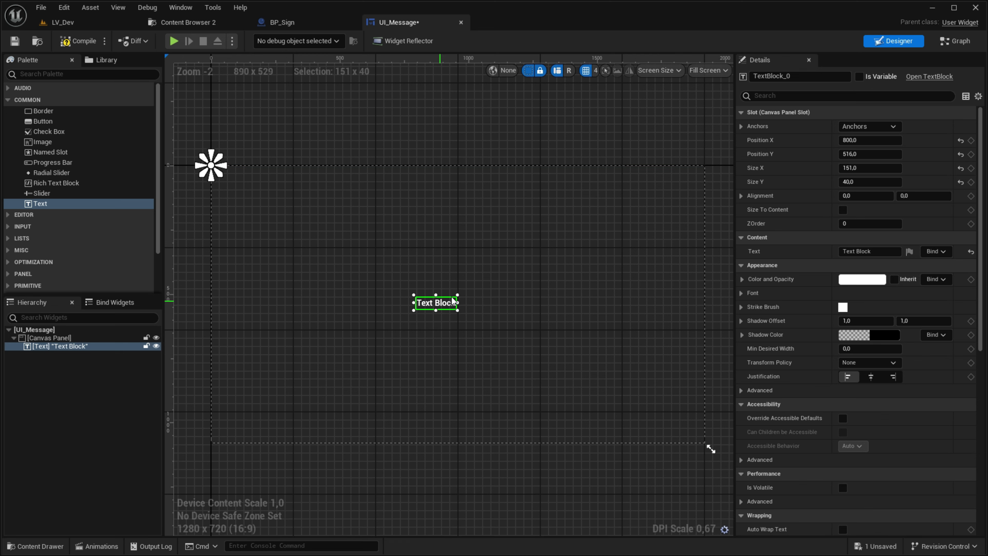
click(869, 126)
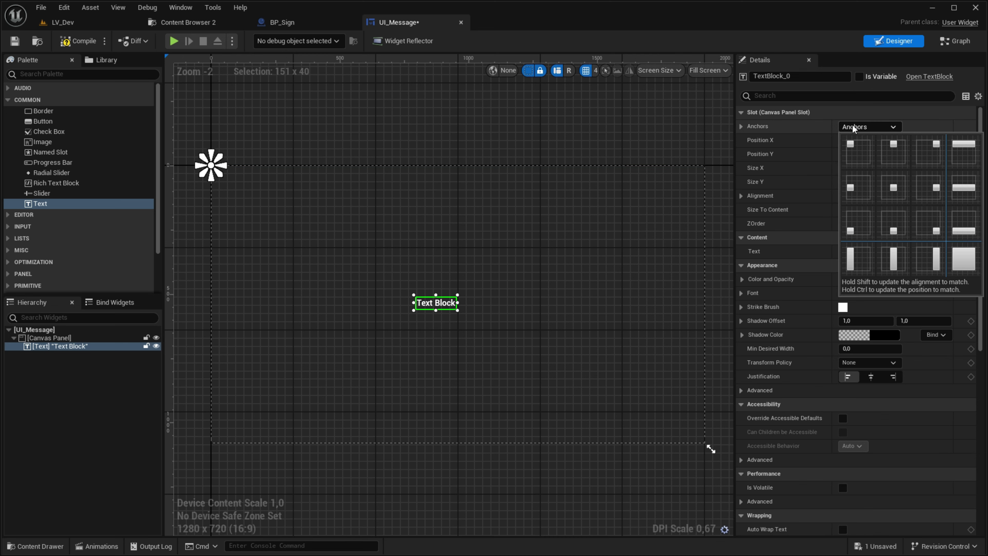
click(894, 187)
click(877, 142)
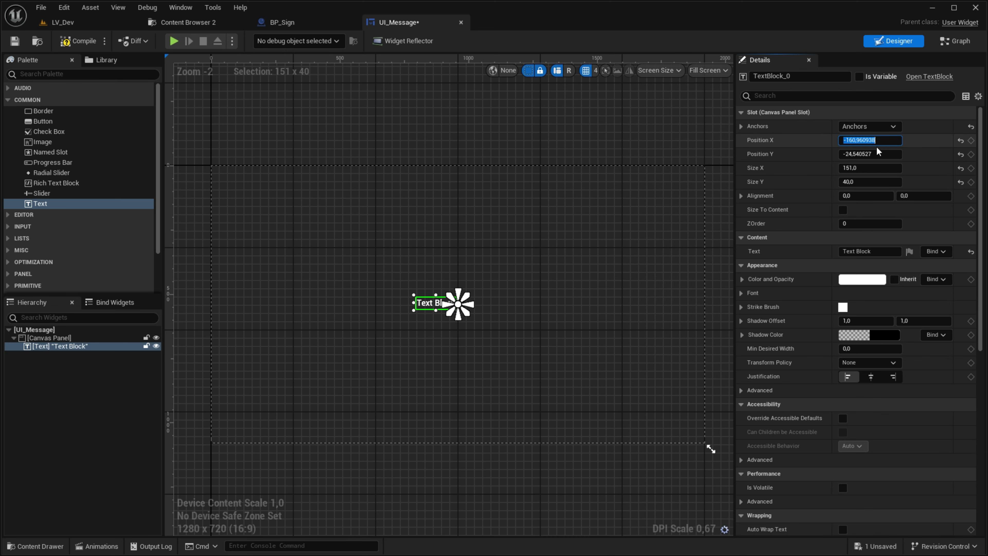
text(0)
key(Tab)
text(0)
key(Tab)
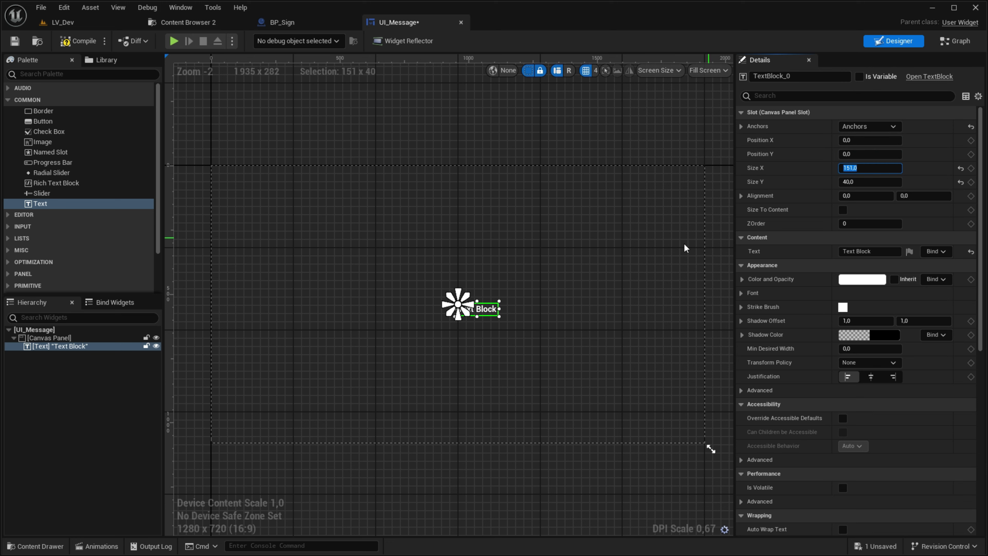
drag(855, 195, 867, 193)
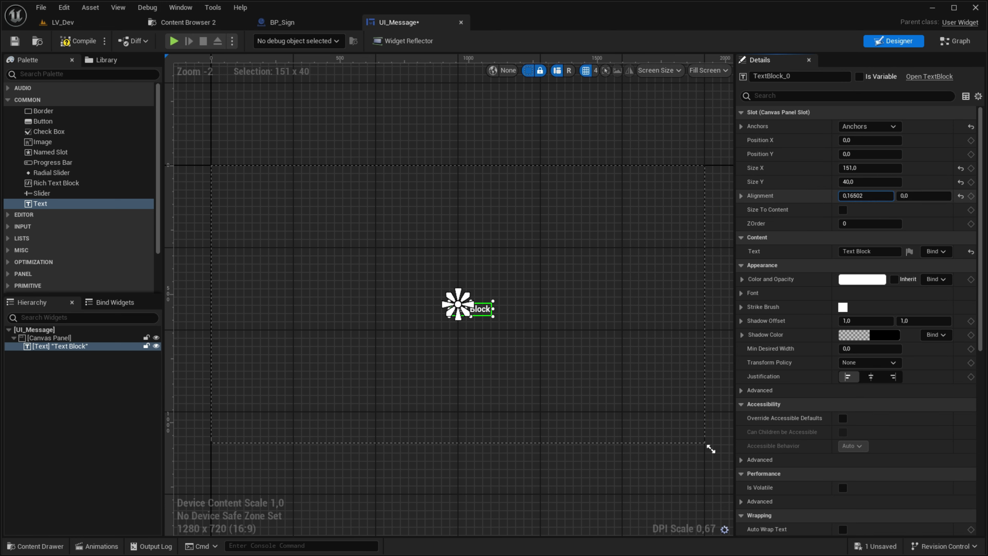
text(0.5)
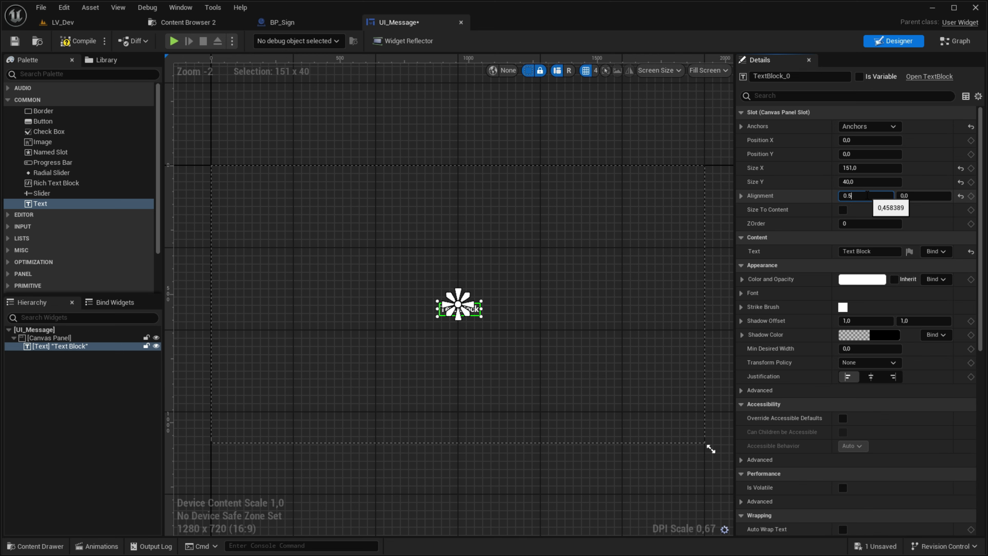
key(Tab)
text(0.5)
key(Return)
Step: Set the text to 'MSG Exemple' and enable Size To Content, testing with longer text
scroll(545, 334, up, 5)
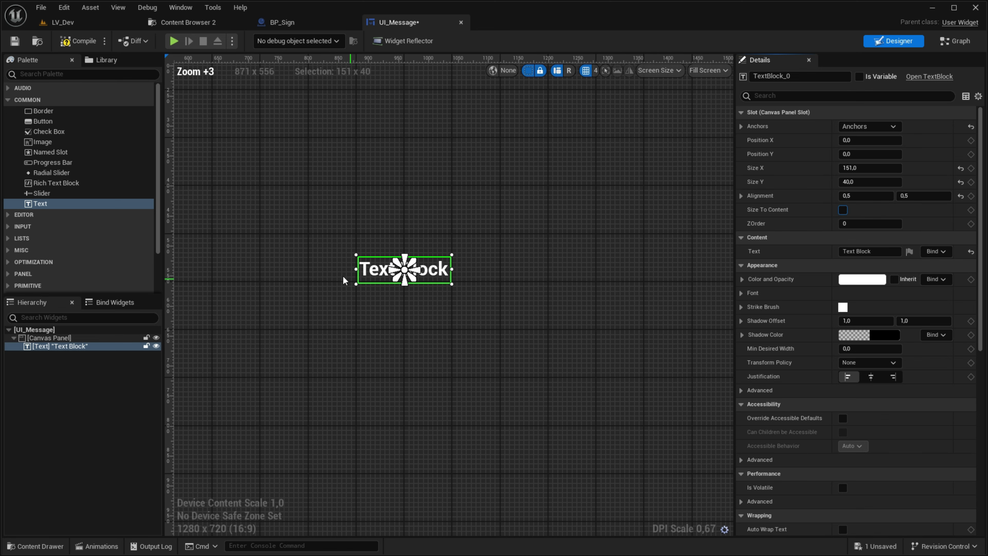
click(867, 251)
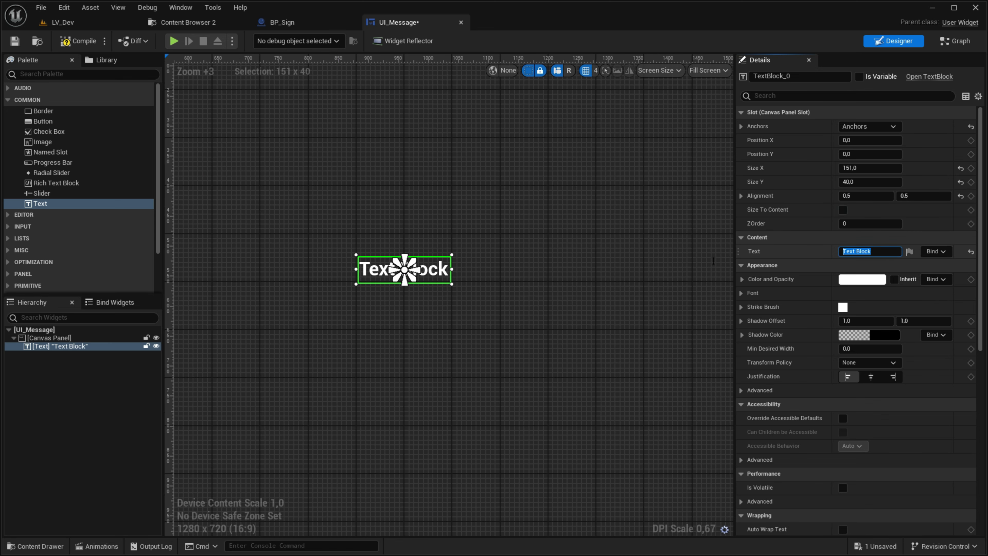
text(M)
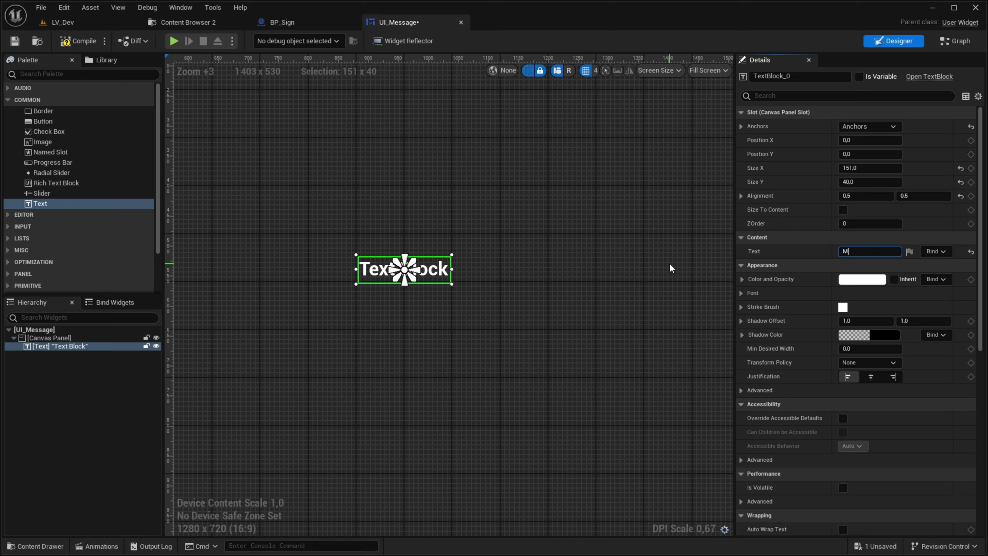
text(SG Exemple)
key(Return)
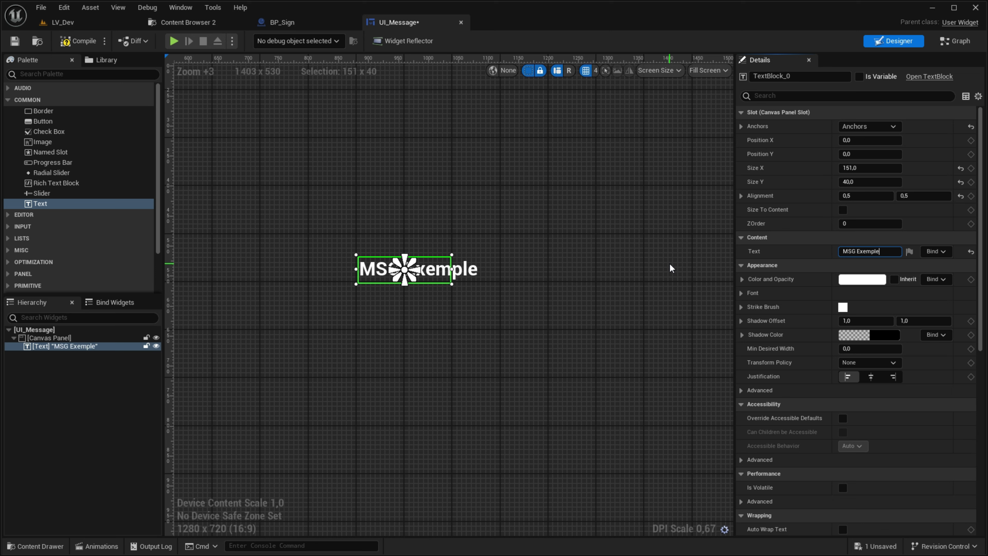
click(843, 210)
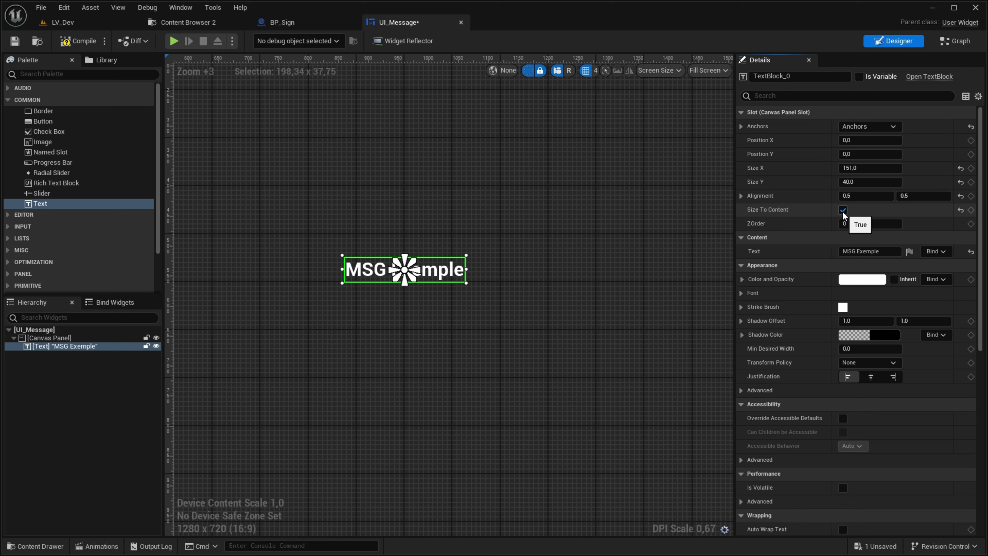
click(869, 251)
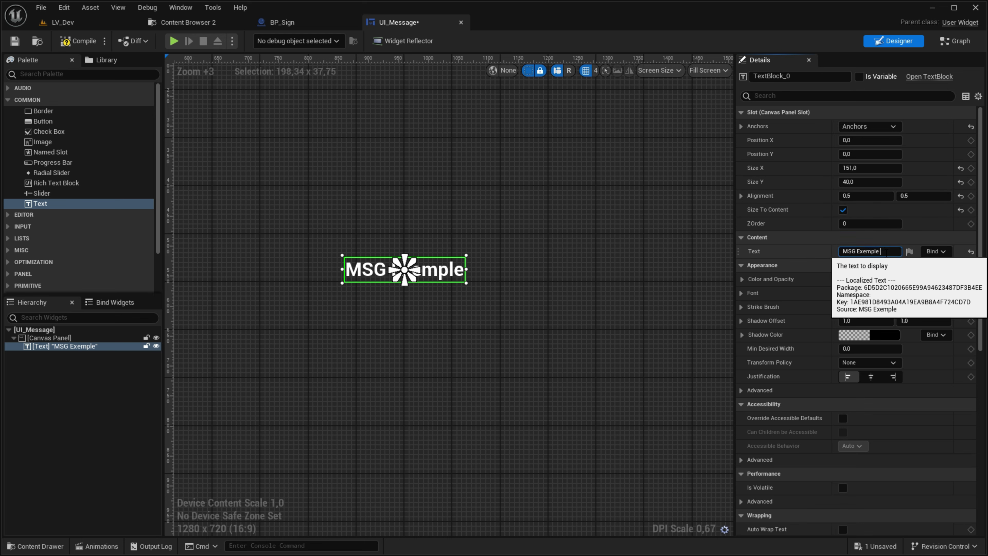
key(shift+Return)
text(zzeufhzeufhzeruhzrtl)
key(Return)
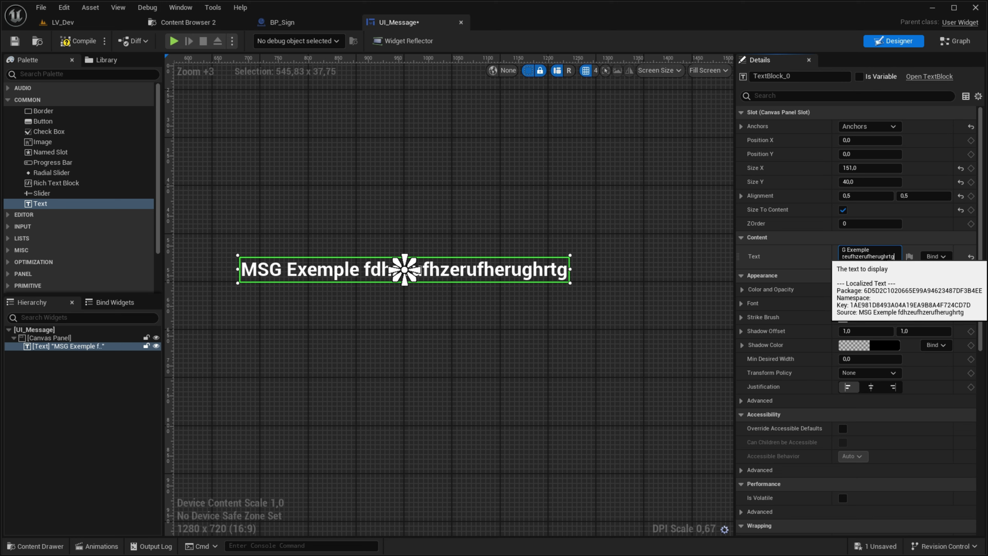
click(843, 211)
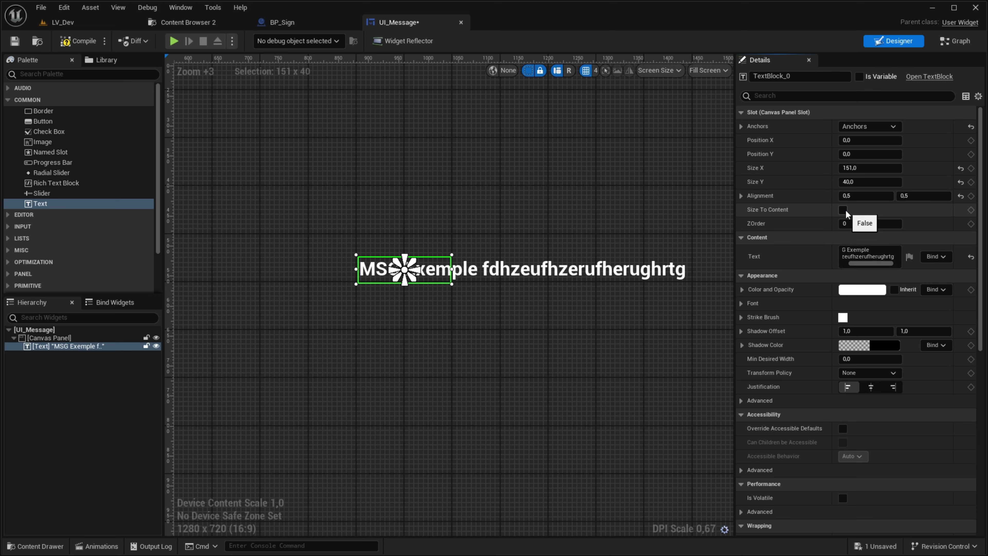
click(843, 210)
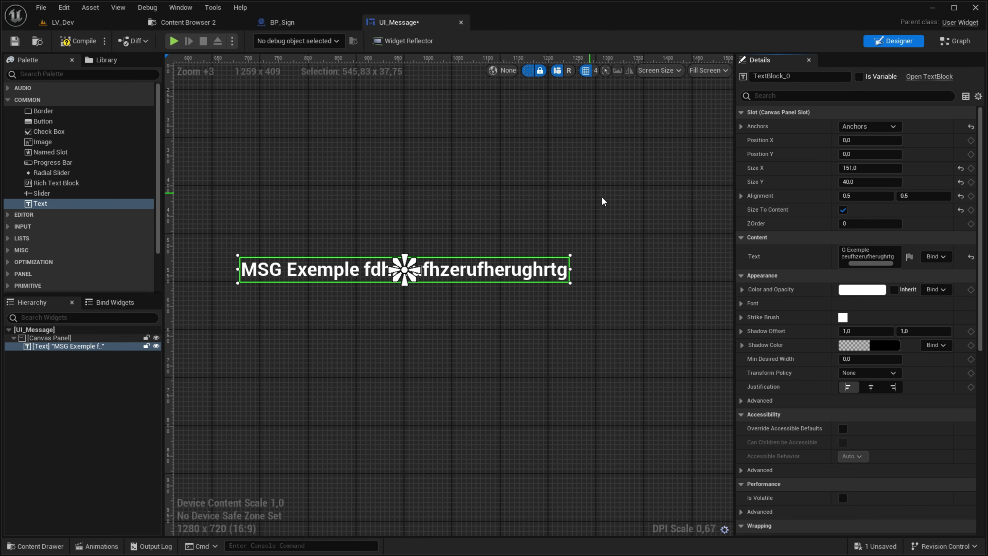
key(Return)
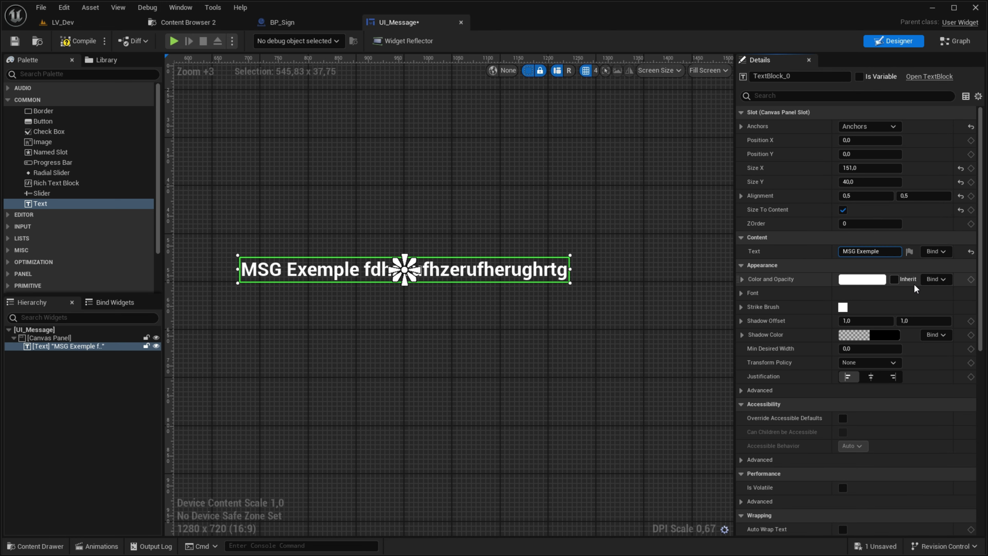
Step: Mark the MSG Exemple text block as a variable, then return to BP_Sign
click(548, 244)
scroll(501, 275, down, 4)
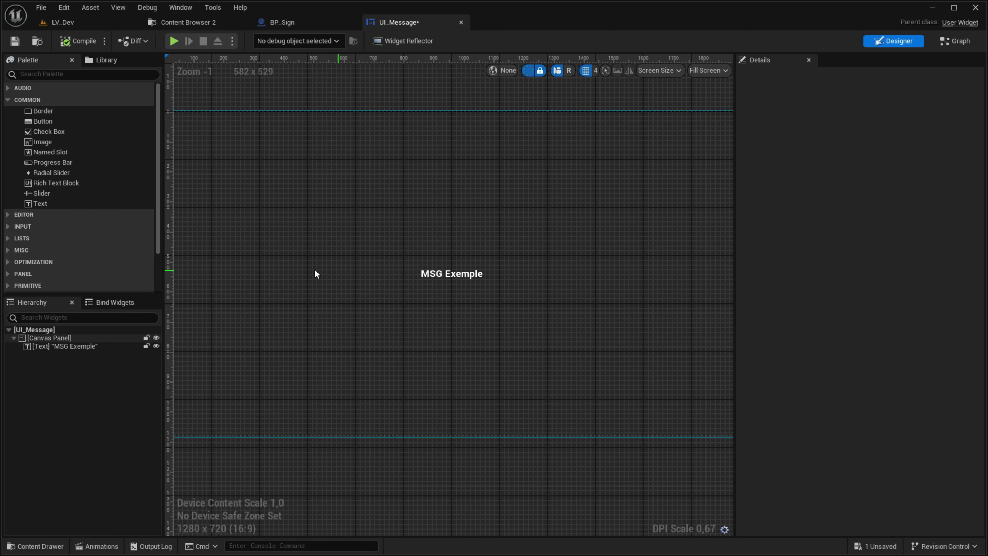
click(425, 274)
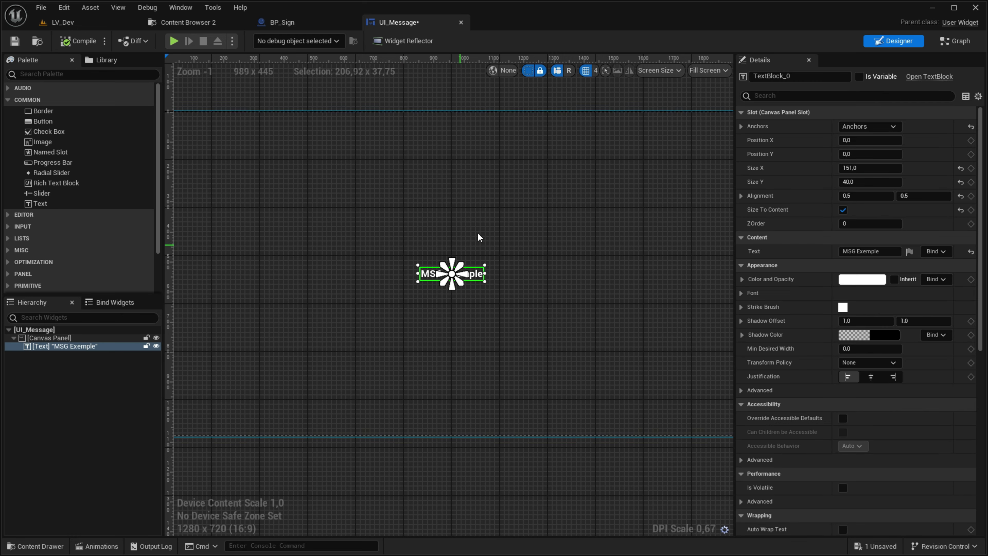
click(860, 77)
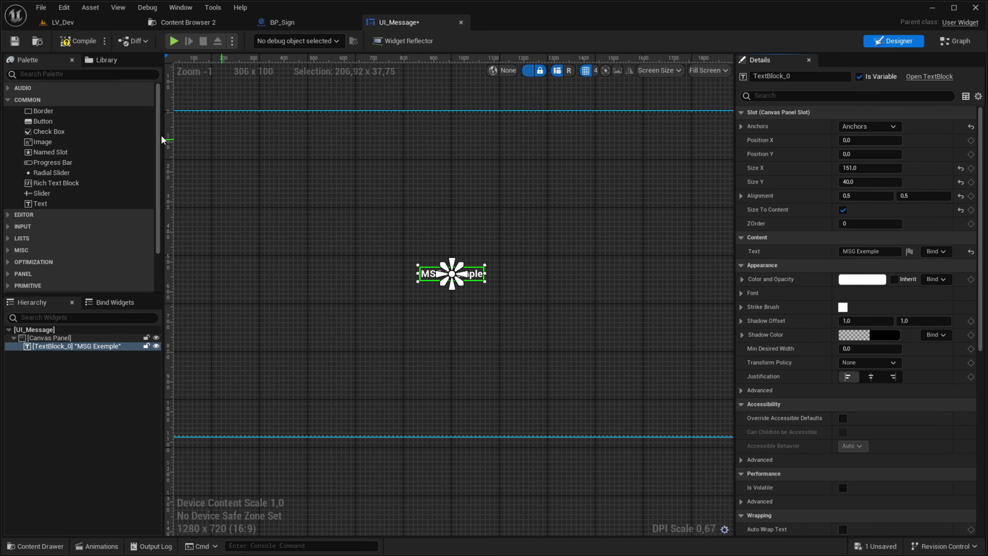
click(342, 27)
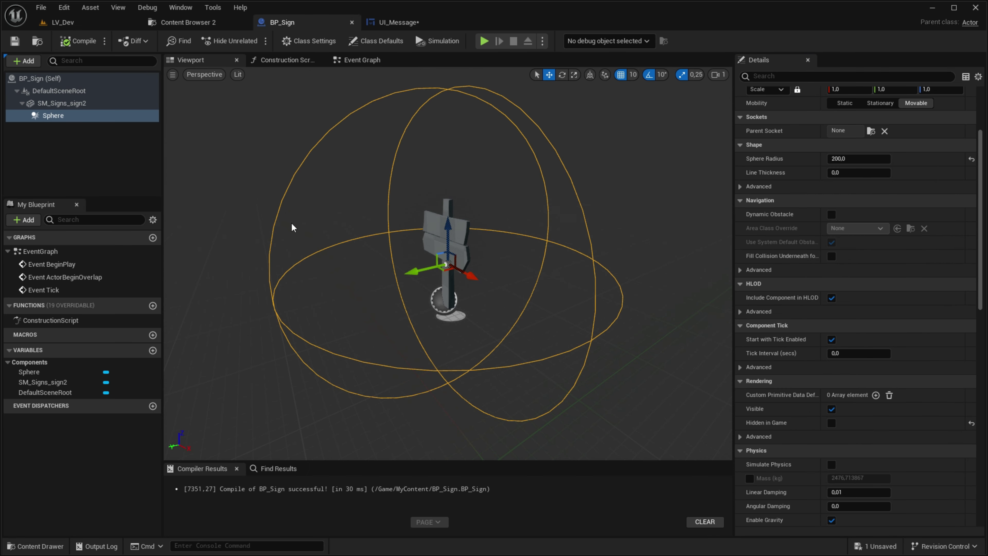
Step: Add an On Component Begin Overlap event for the Sphere and delete the disabled default events
right_click(73, 116)
mouse_move(154, 155)
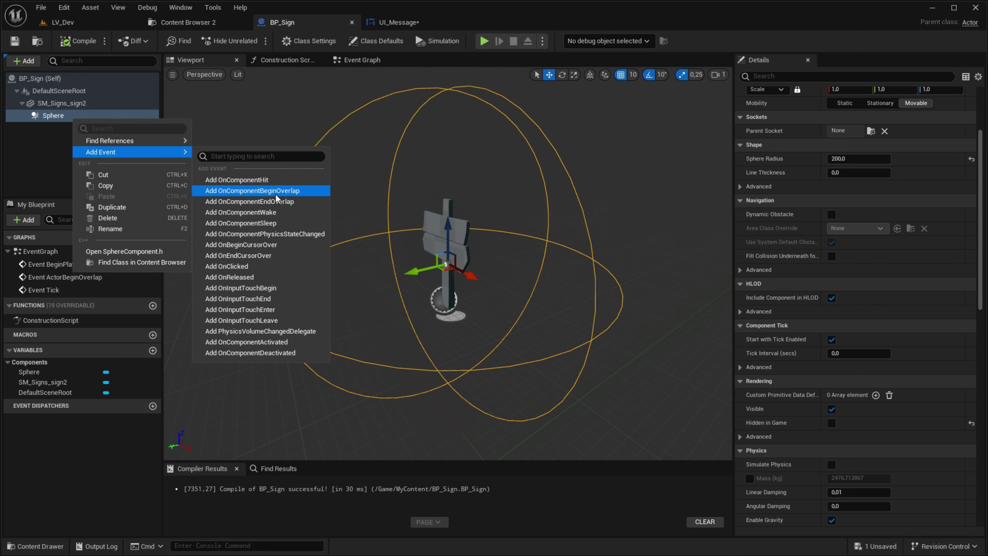
click(275, 191)
scroll(425, 326, down, 1)
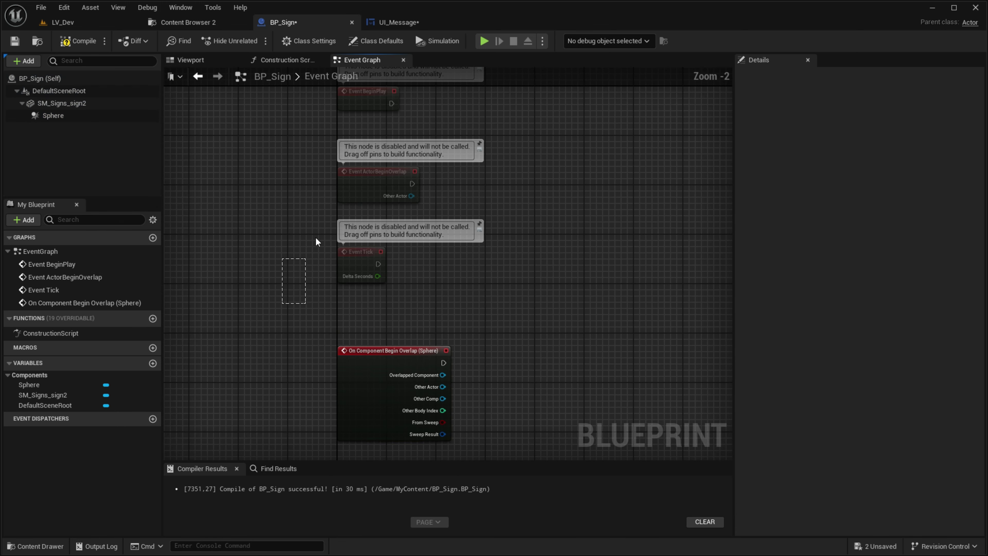
drag(280, 302, 388, 103)
key(Delete)
scroll(474, 366, up, 2)
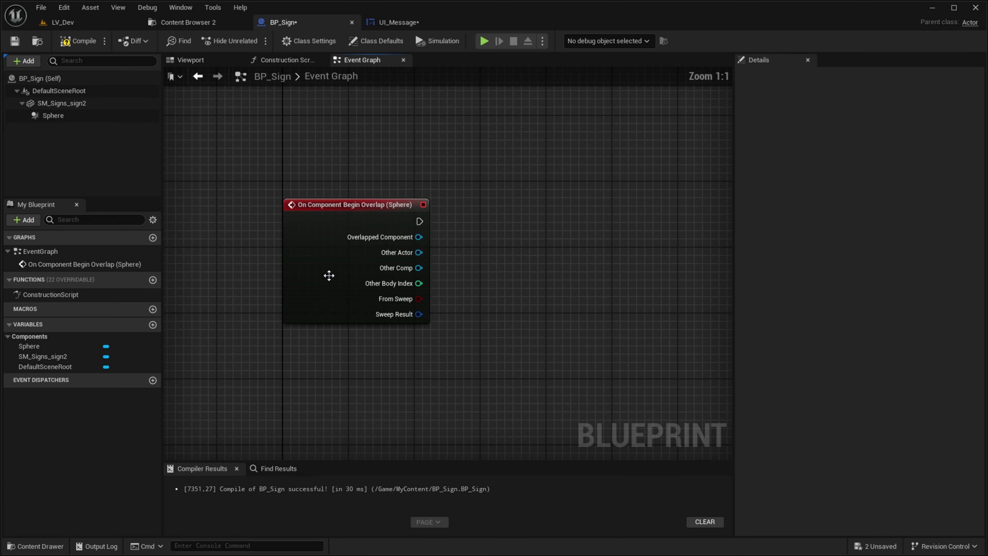
drag(324, 150, 565, 337)
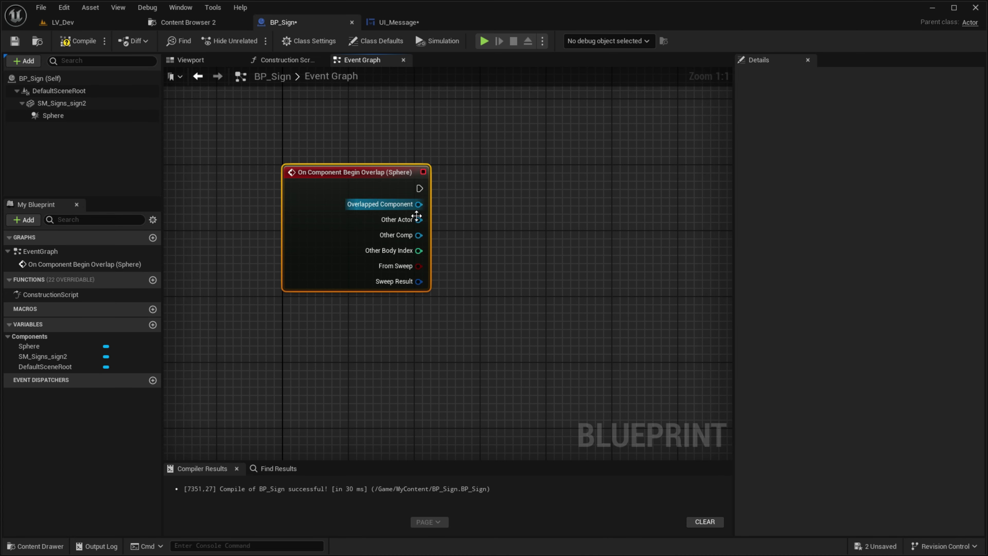
Step: Wire Other Actor into a new Cast To BP_Character_Player node
drag(419, 220, 471, 206)
drag(243, 148, 495, 349)
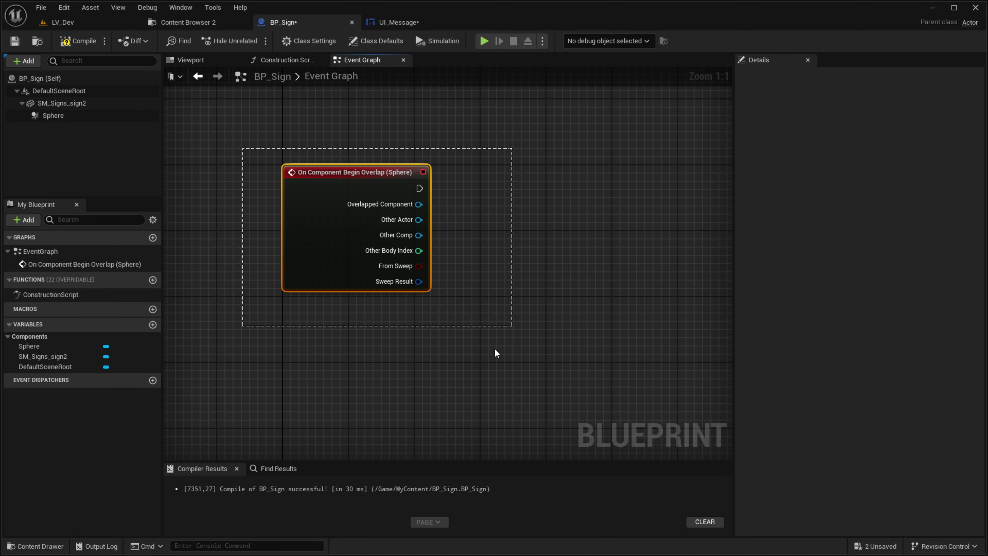
drag(441, 369, 442, 369)
click(447, 303)
drag(418, 220, 495, 220)
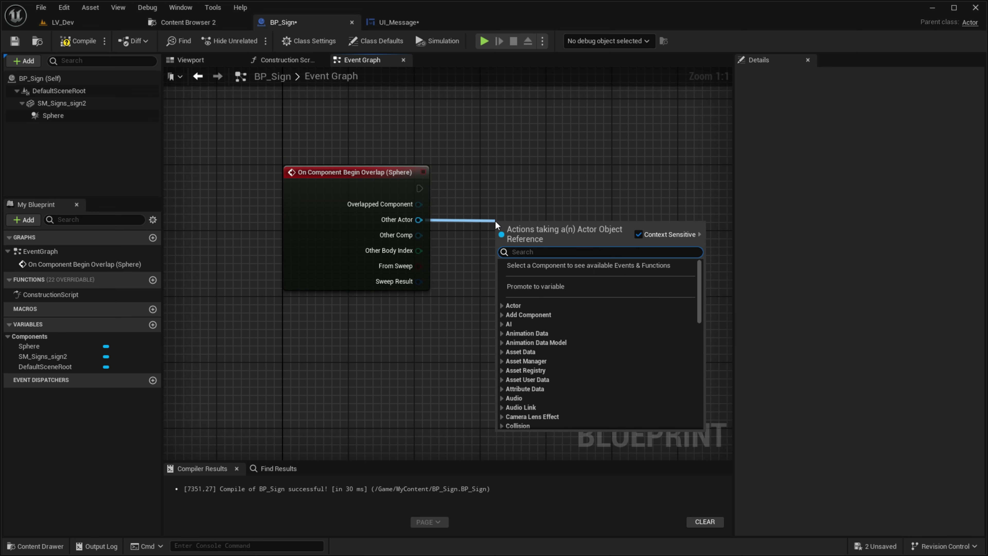
text(cast )
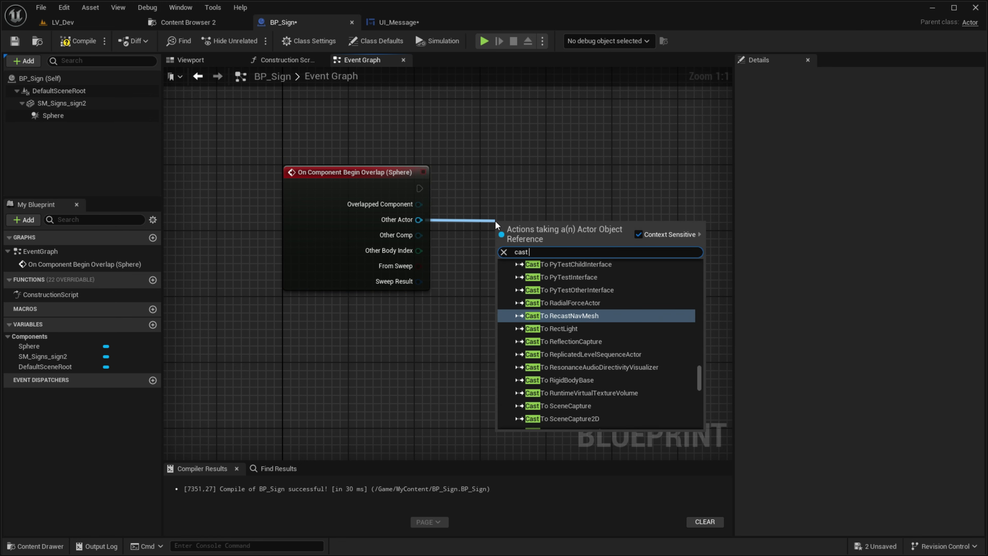
text(to)
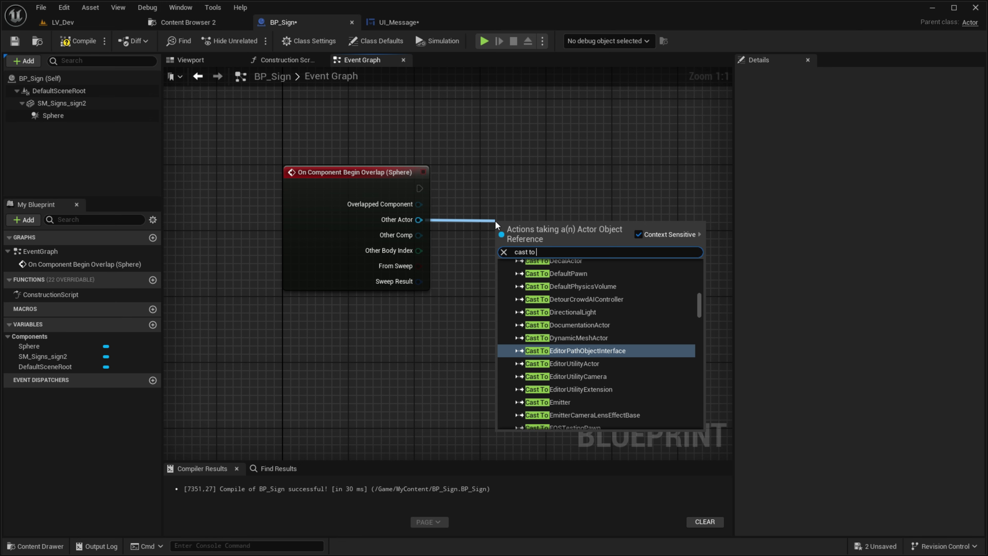
text( bp pla)
key(Up)
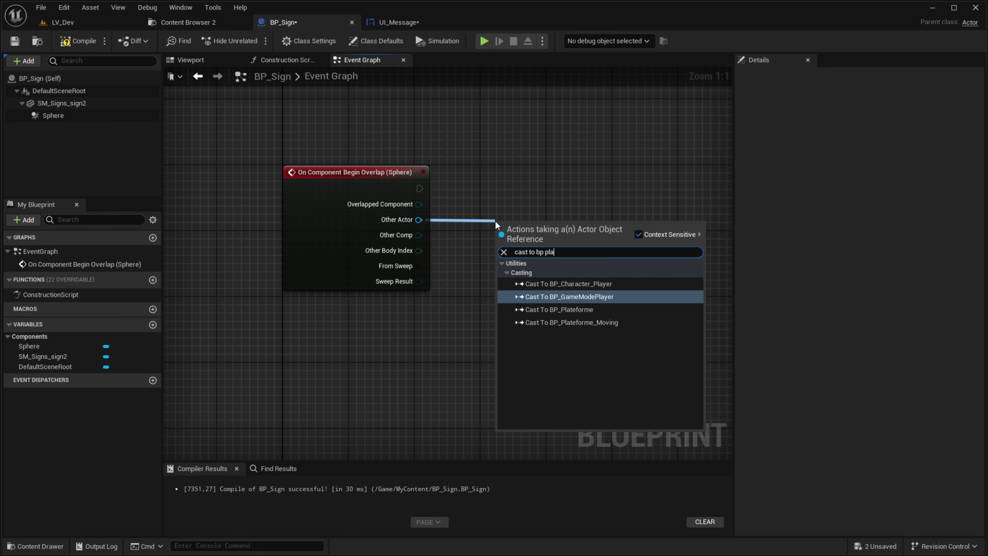
key(Up)
key(Return)
Step: Arrange the event and cast nodes, then add a Create Widget node after the cast
drag(528, 225, 495, 183)
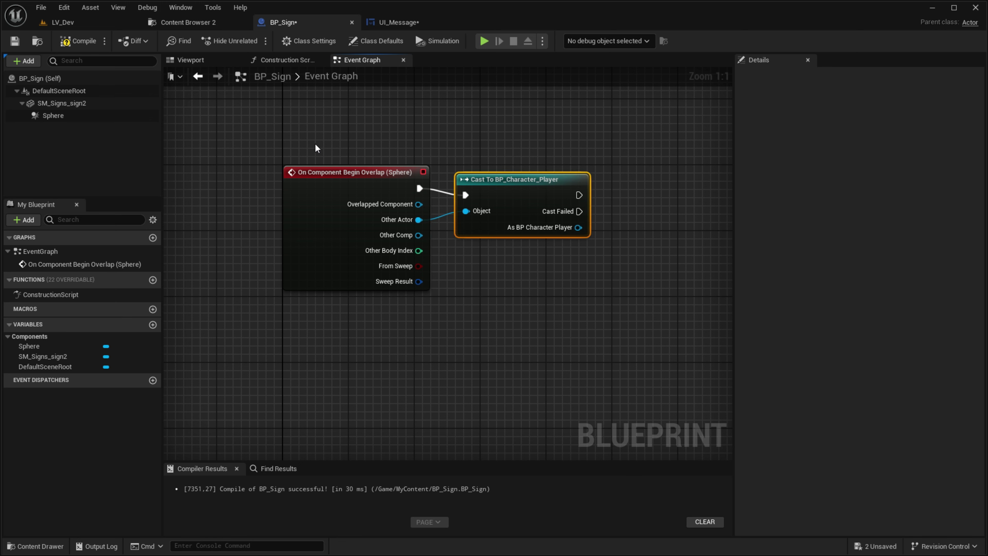
drag(315, 145, 409, 185)
drag(448, 120, 580, 260)
drag(326, 123, 612, 244)
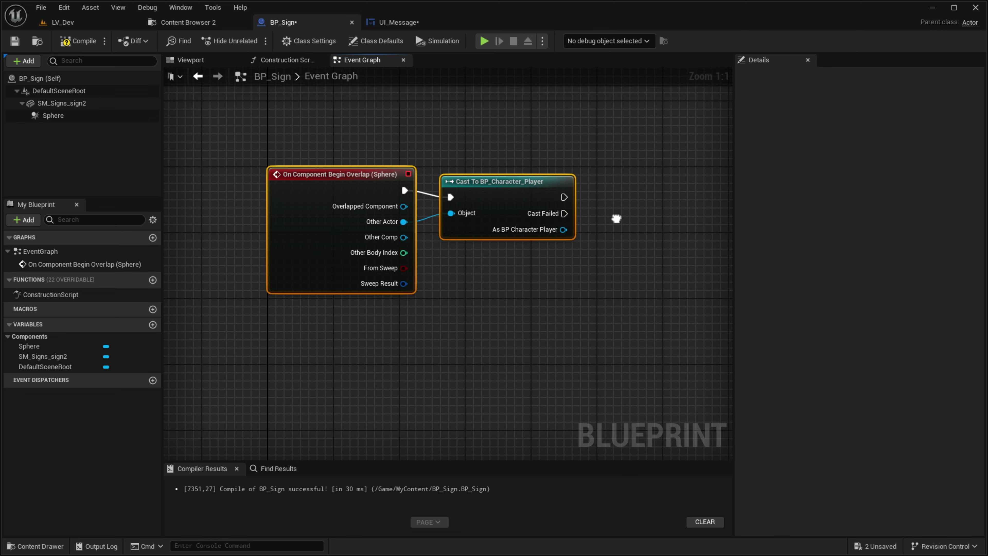
right_drag(613, 216, 401, 258)
click(402, 258)
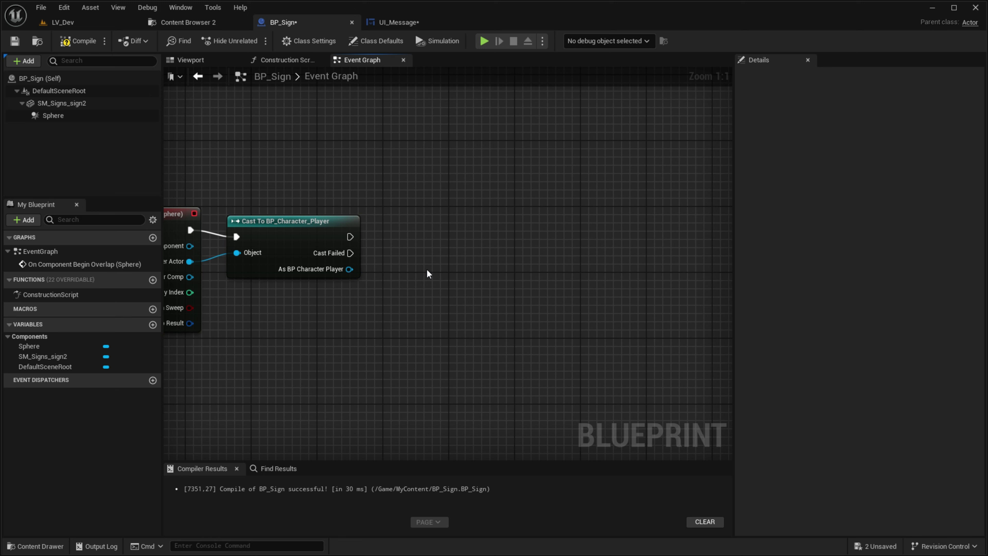
right_click(380, 268)
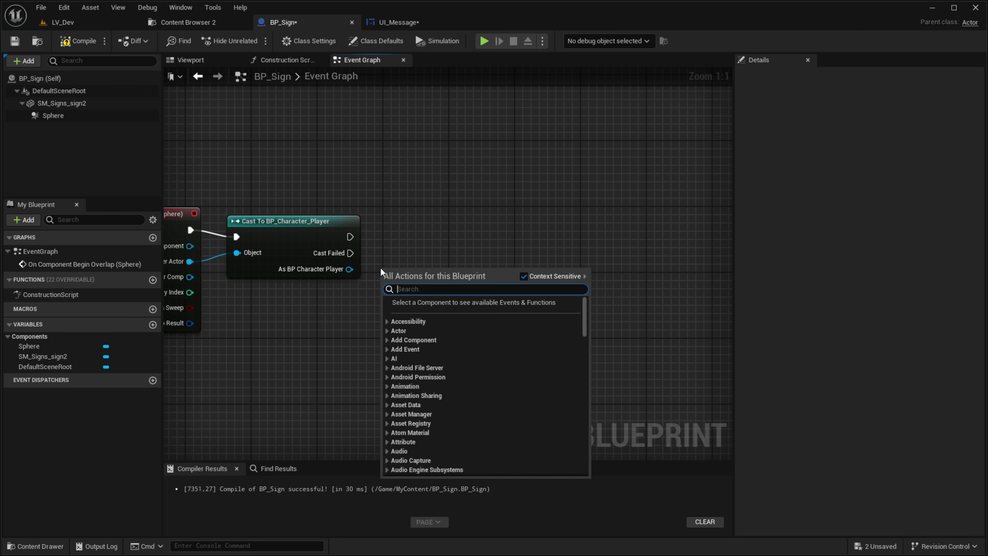
text(create widgety)
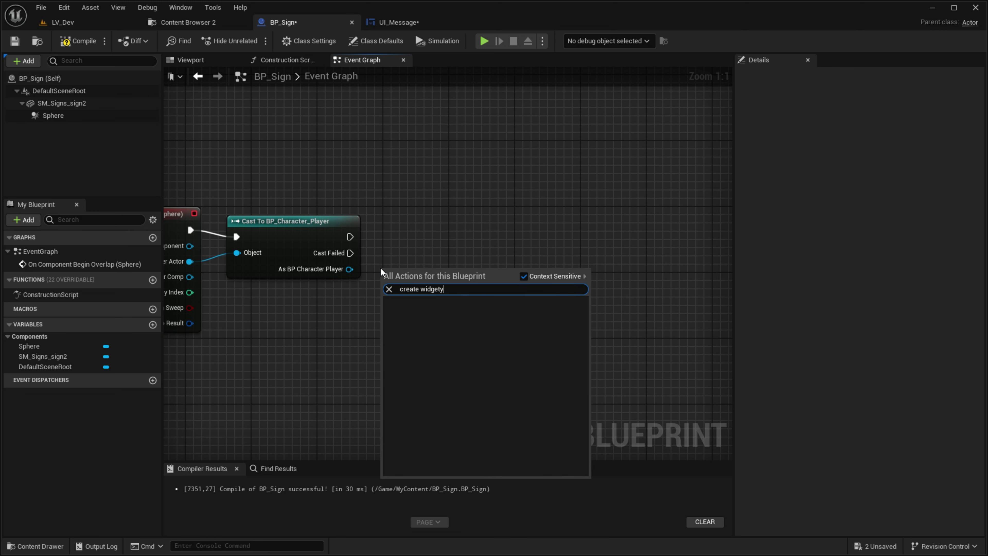
key(BackSpace)
key(Return)
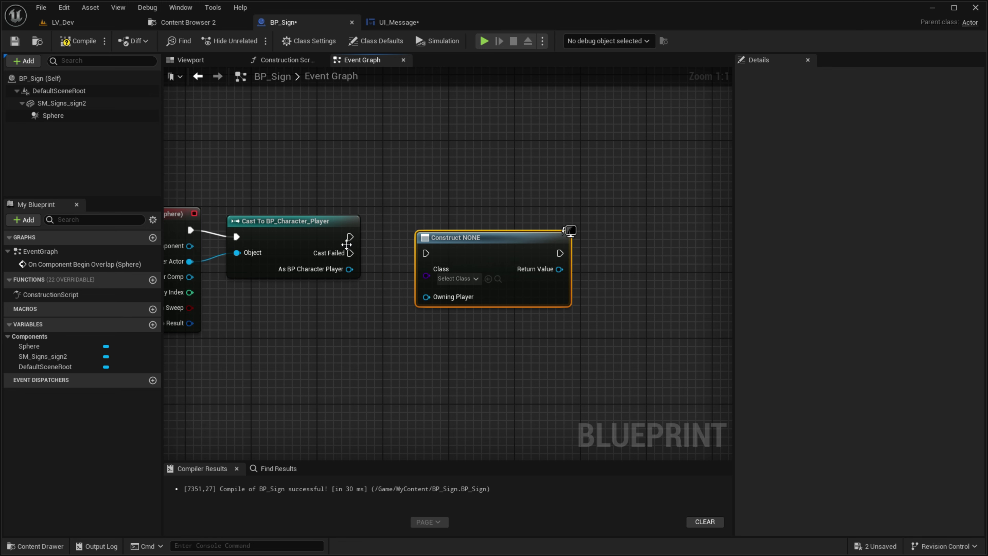
mouse_move(349, 236)
mouse_down()
mouse_move(426, 254)
mouse_move(417, 235)
mouse_up()
Step: Feed the widget's Return Value into Add to Viewport and set the class to UI_Message
drag(286, 206, 446, 223)
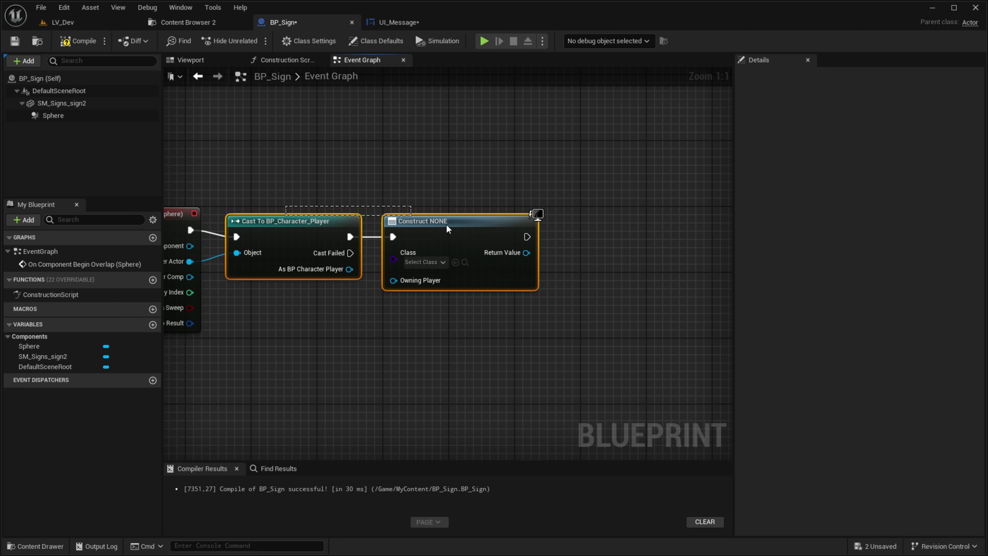
right_drag(566, 220, 408, 251)
drag(368, 284, 429, 278)
text(a)
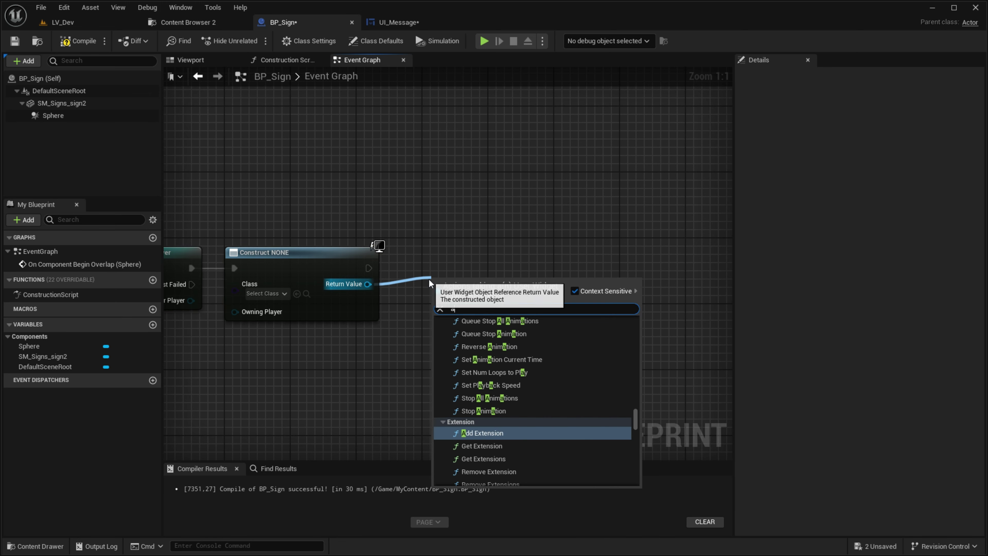
text(dd to viewport)
key(Return)
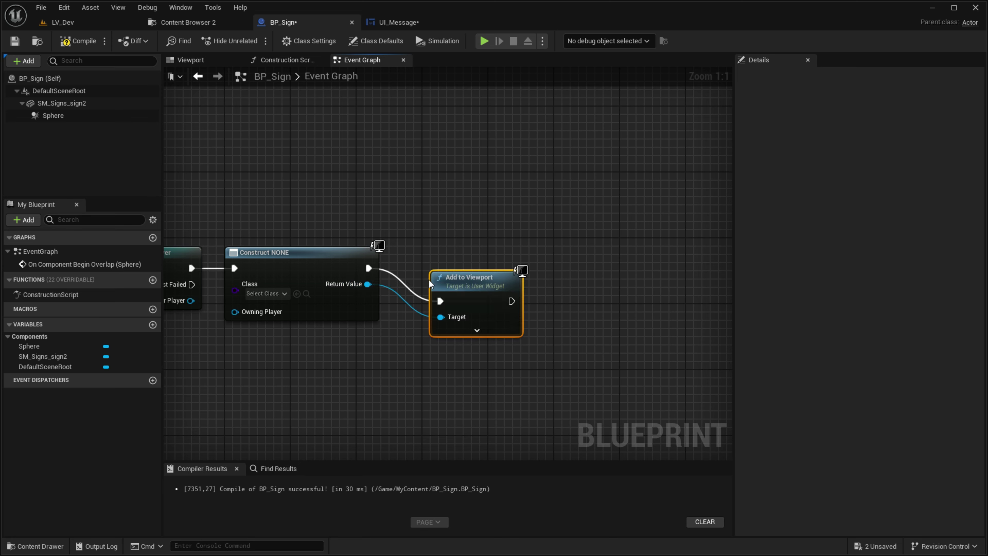
right_drag(429, 279, 547, 260)
click(396, 276)
click(412, 452)
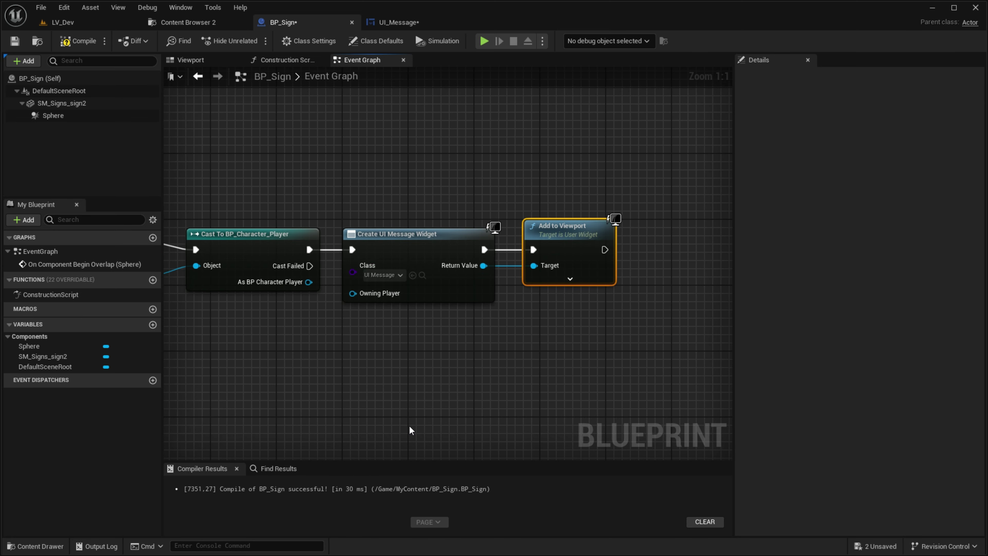
scroll(410, 428, down, 2)
click(93, 22)
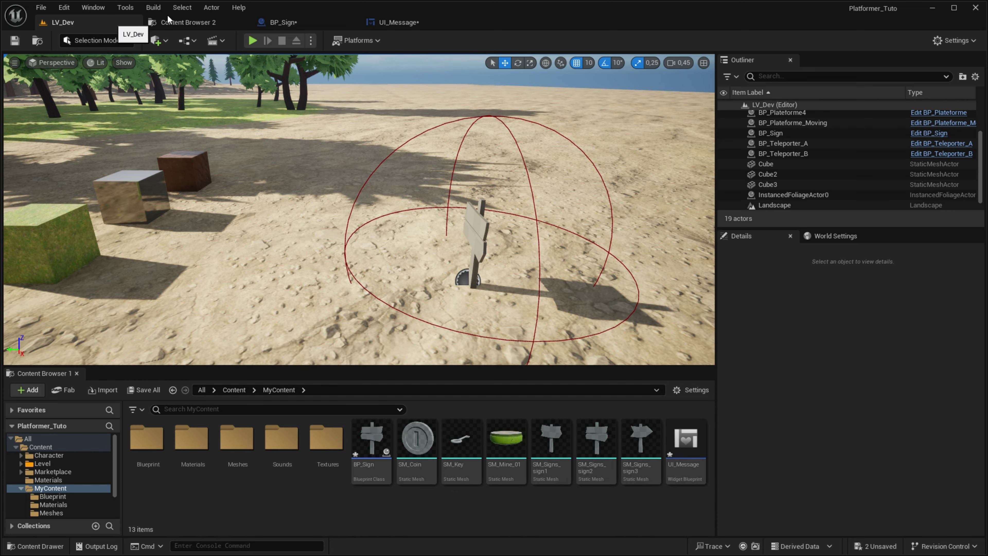
Step: Switch through the UI_Message and LV_Dev tabs, ending on BP_Sign's Event Graph
click(380, 23)
click(62, 22)
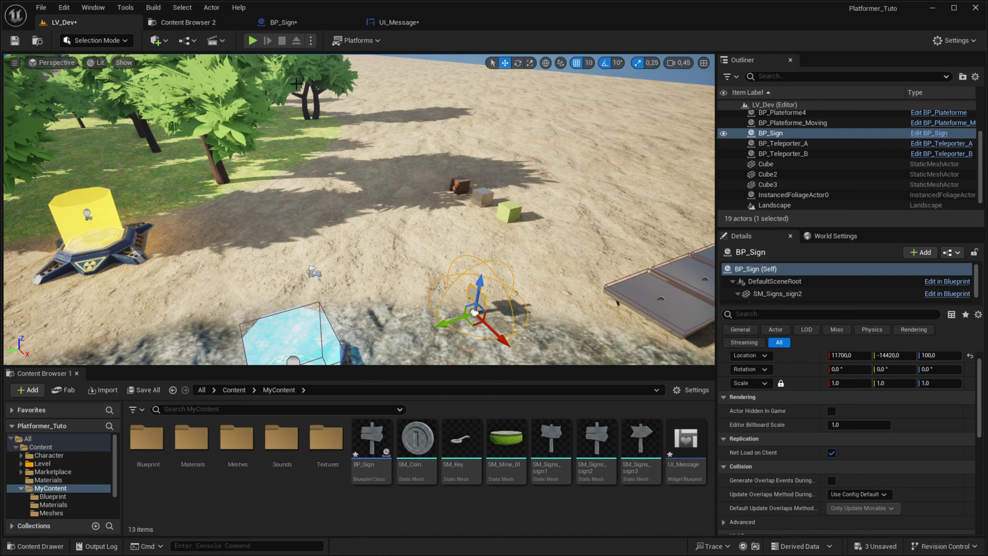
click(401, 22)
click(307, 23)
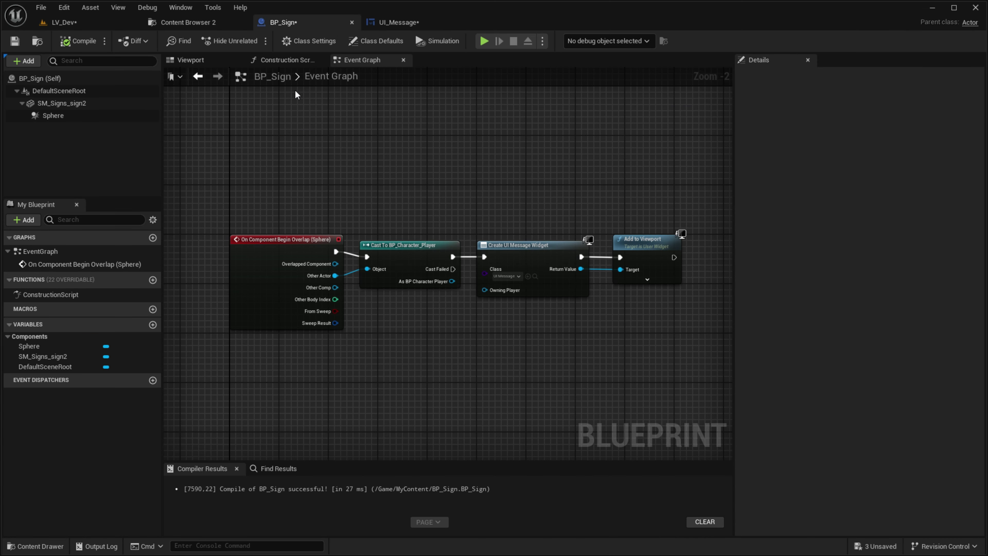
Step: Add an OnComponentEndOverlap event for the Sphere component
click(74, 116)
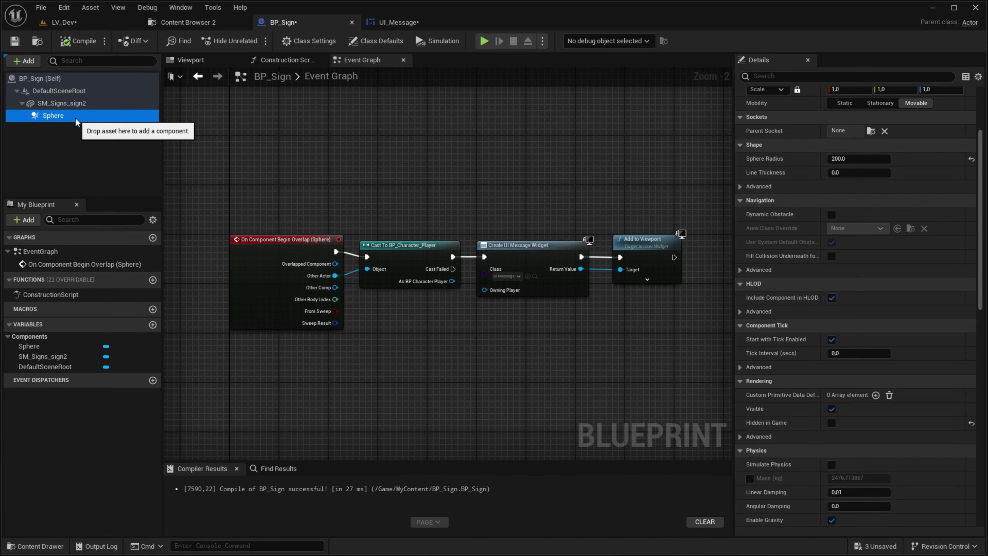
right_click(75, 118)
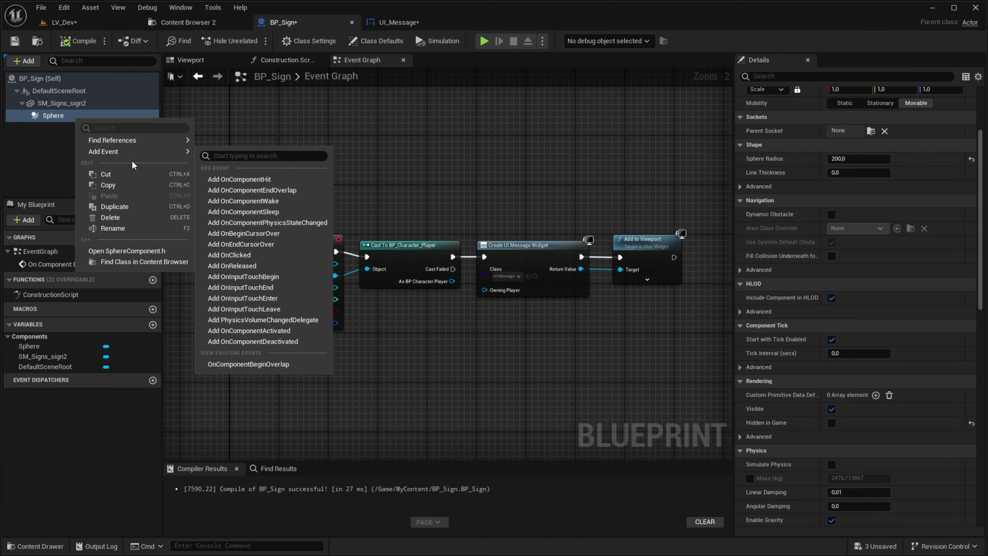
click(252, 190)
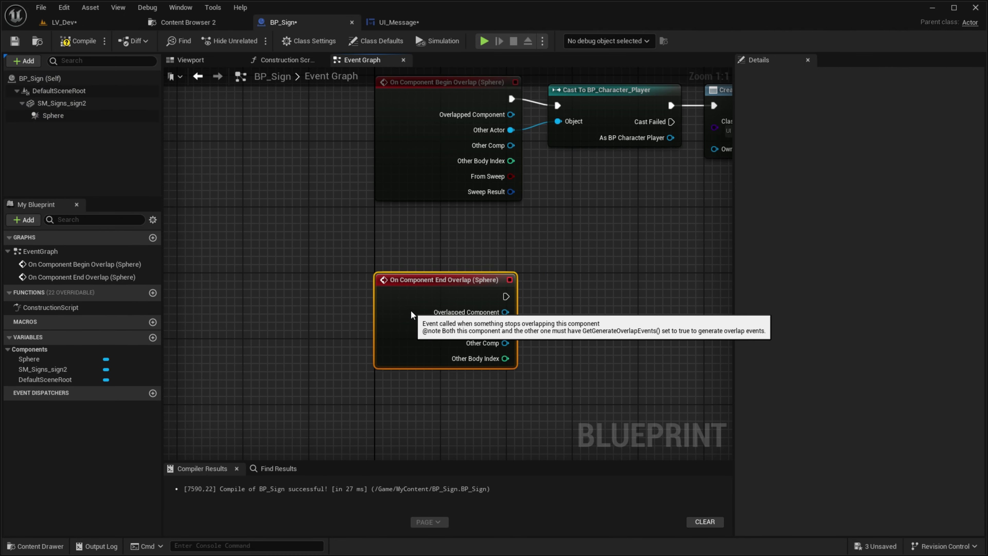
Step: Duplicate the Cast To BP_Character_Player node and wire the end-overlap exec and Other Actor into it
right_drag(410, 315, 288, 311)
drag(386, 298, 440, 145)
key(ctrl+c)
key(ctrl+v)
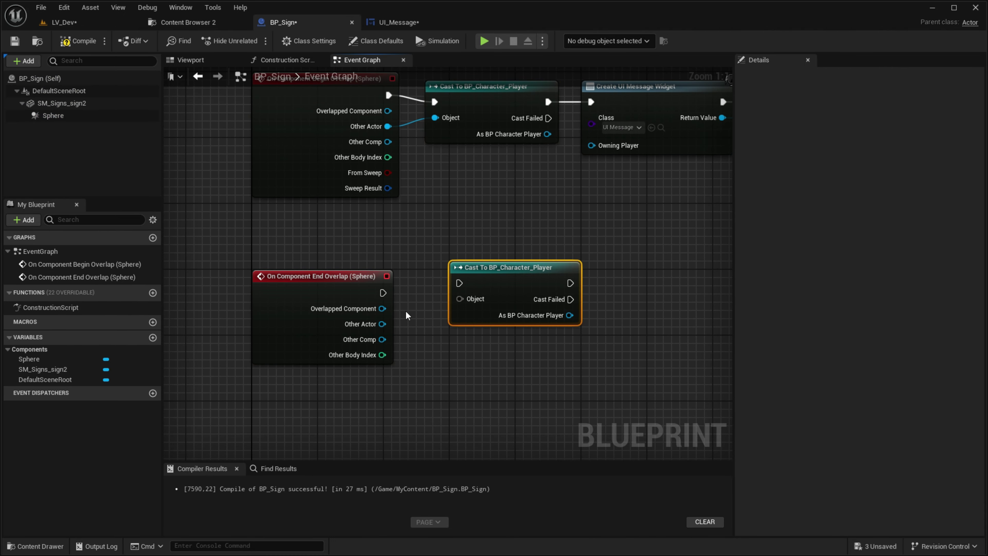
mouse_move(383, 324)
mouse_down()
mouse_move(460, 299)
mouse_move(384, 293)
mouse_up()
drag(505, 268, 474, 267)
right_drag(428, 389, 347, 381)
ctrl+click(229, 284)
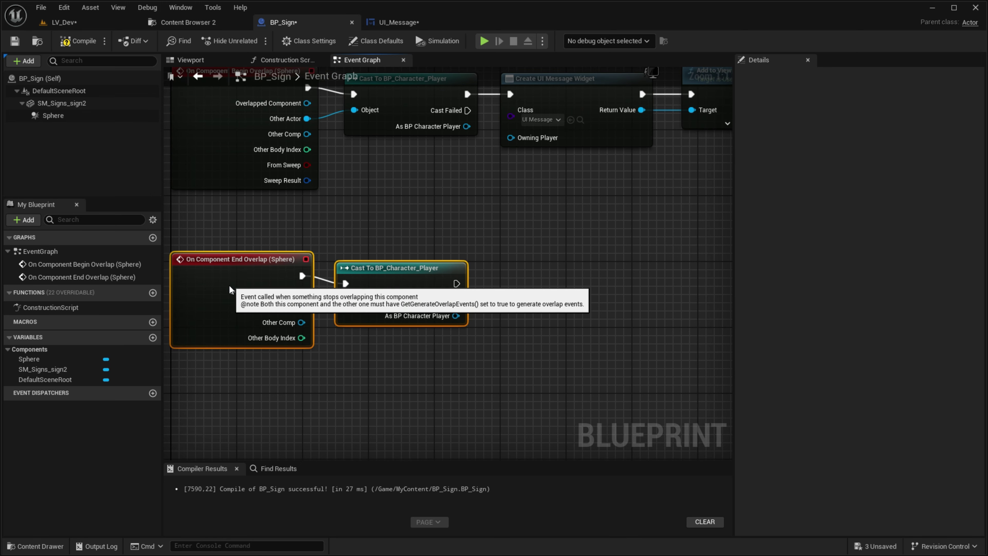
Step: Drag a wire from the Create UI Message Widget node's Return Value to list its actions
click(430, 261)
right_drag(430, 261, 339, 302)
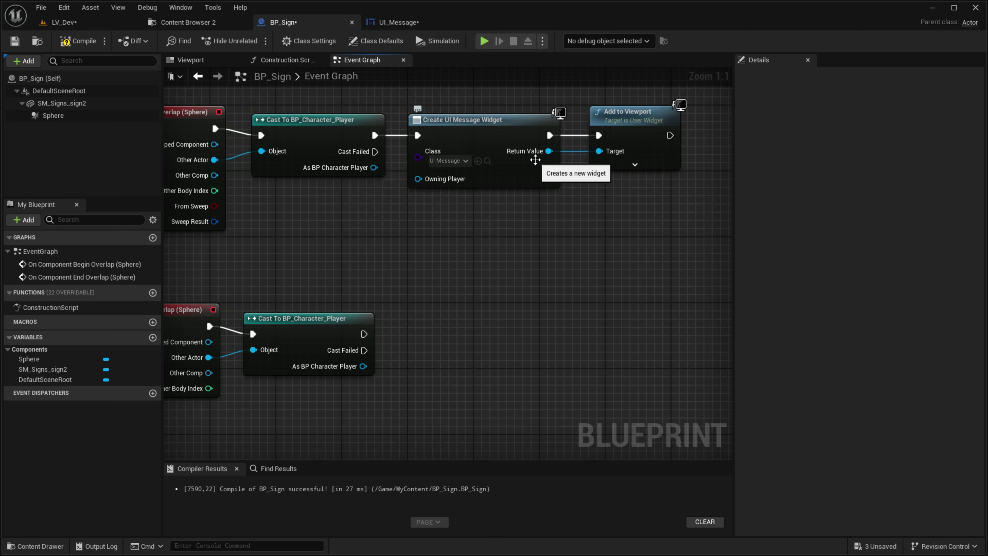
right_drag(535, 160, 453, 177)
drag(379, 263, 468, 99)
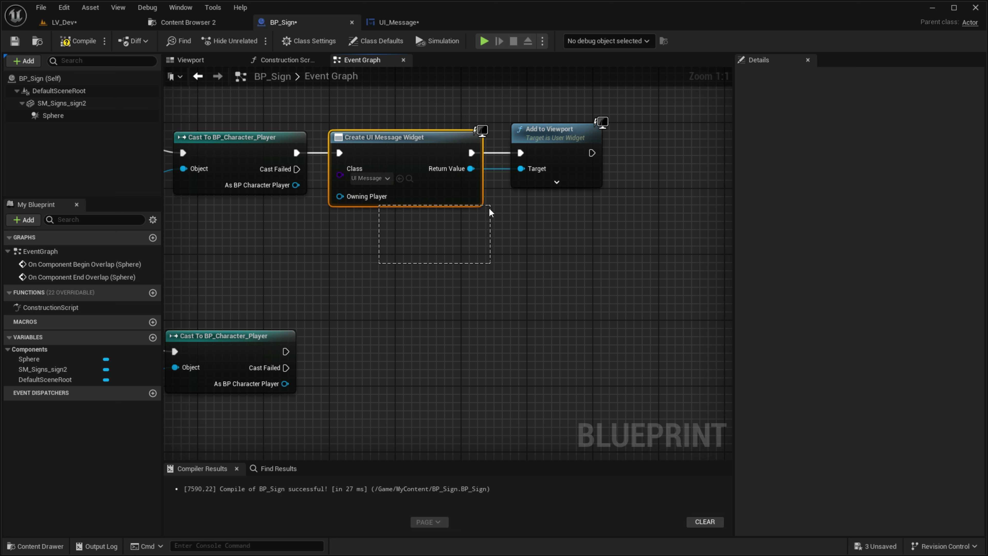
mouse_move(490, 211)
mouse_down()
mouse_move(467, 185)
mouse_move(511, 214)
mouse_move(500, 254)
mouse_up()
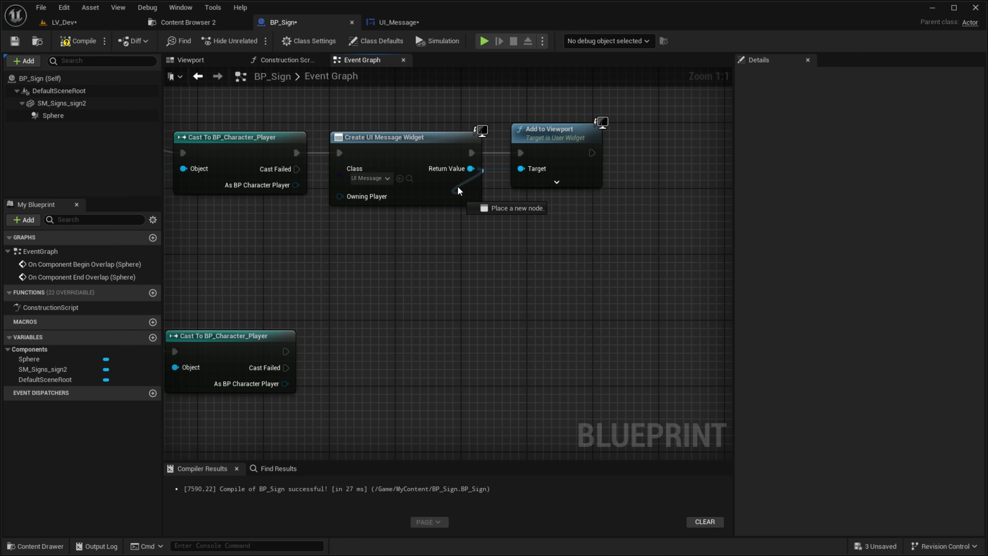
mouse_move(501, 253)
mouse_down()
mouse_move(455, 186)
mouse_move(420, 284)
mouse_up()
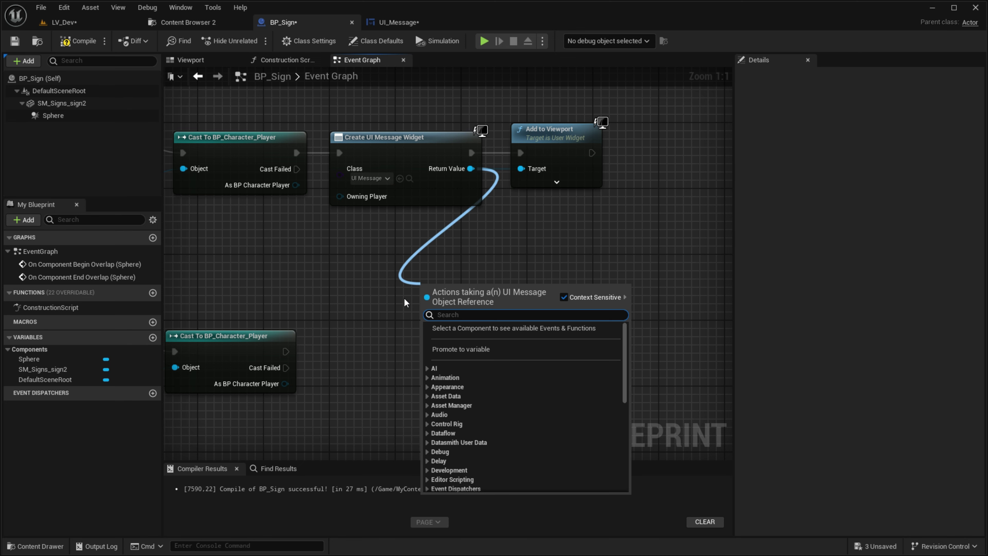
Step: Add a Remove from Parent node targeting the created UI Message widget's Return Value
text(delete)
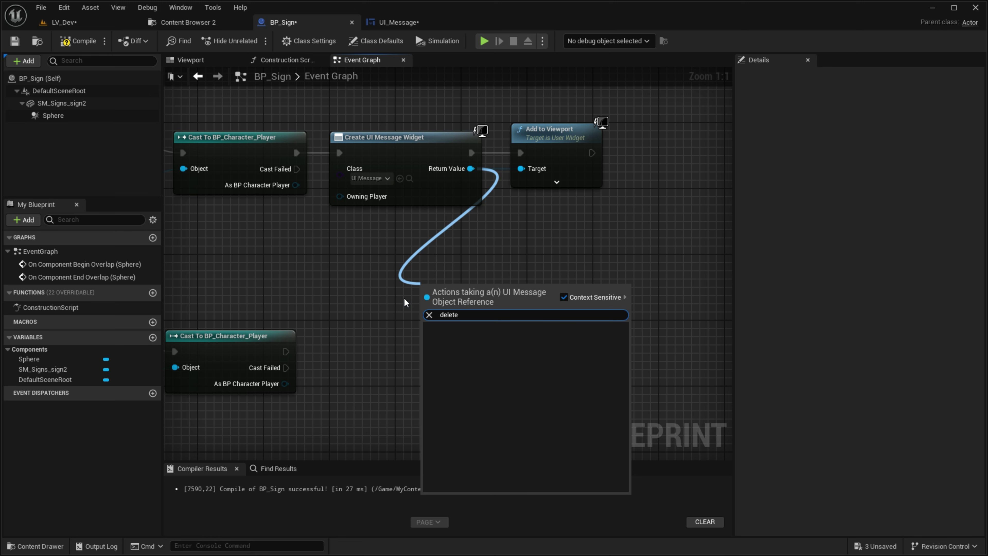
click(404, 298)
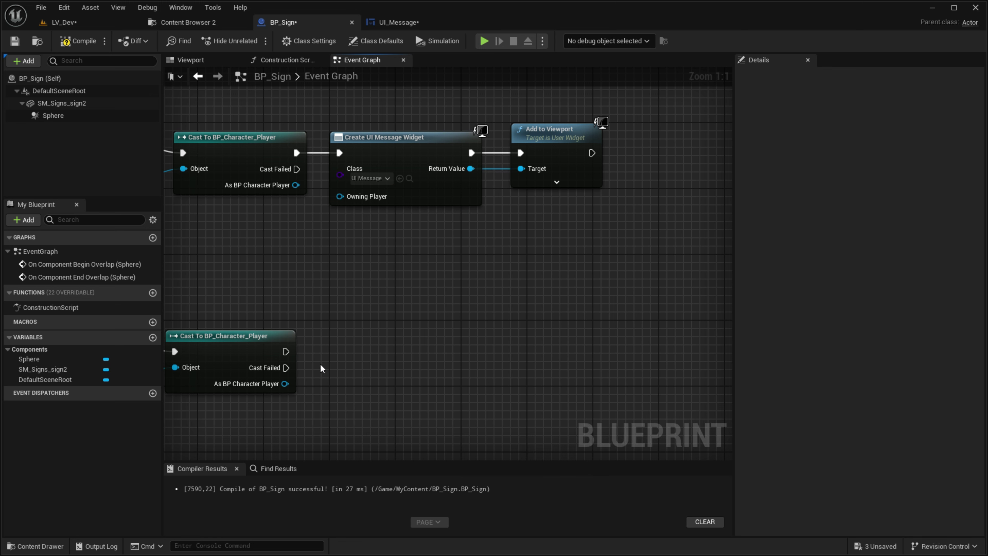
drag(471, 168, 449, 260)
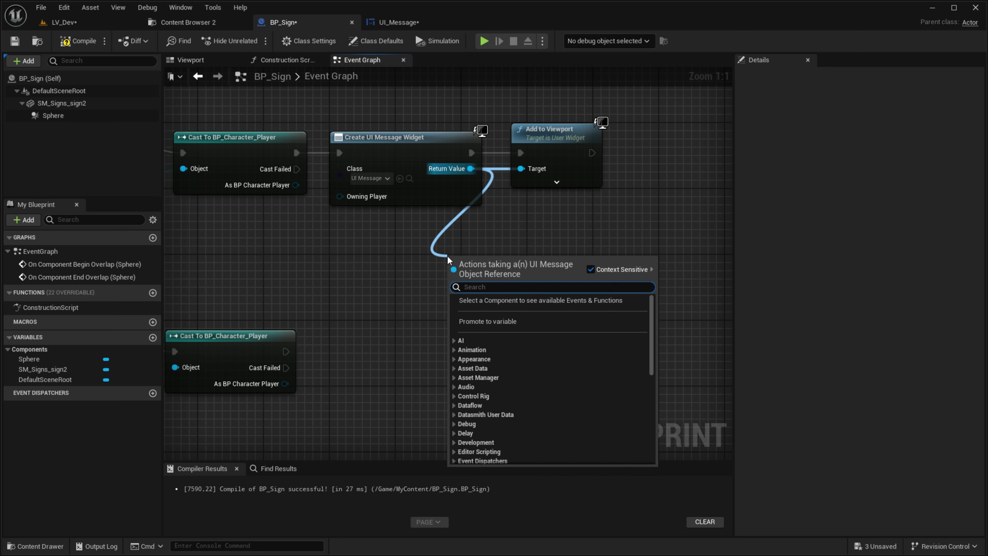
text(remove)
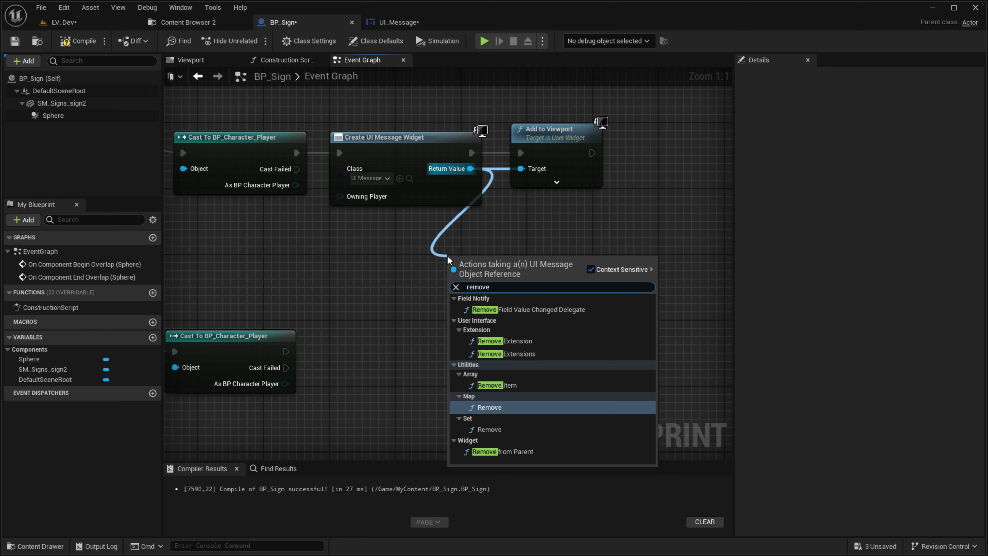
text( from)
key(Return)
Step: Run Remove from Parent after the end-overlap cast and place it beside that cast
drag(490, 226, 470, 336)
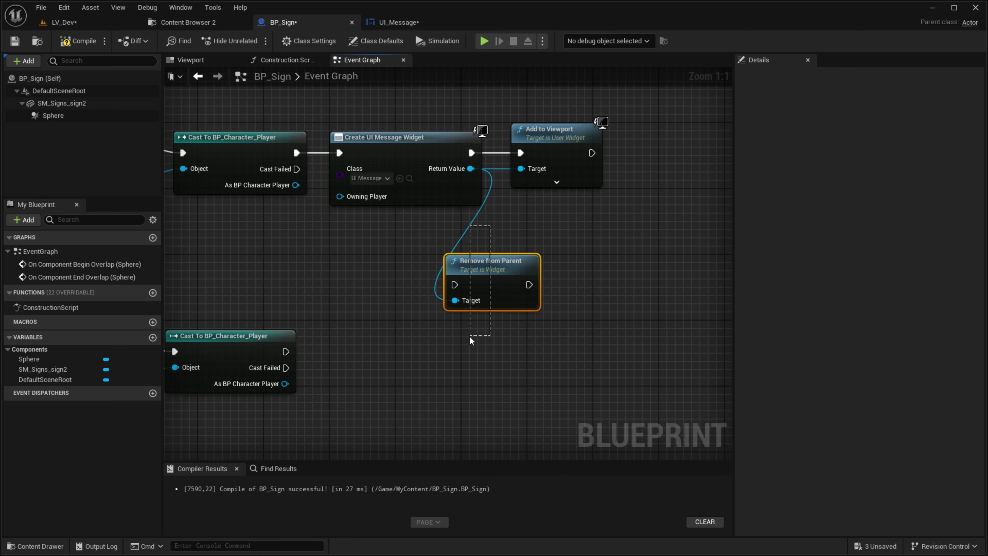
drag(383, 121, 489, 155)
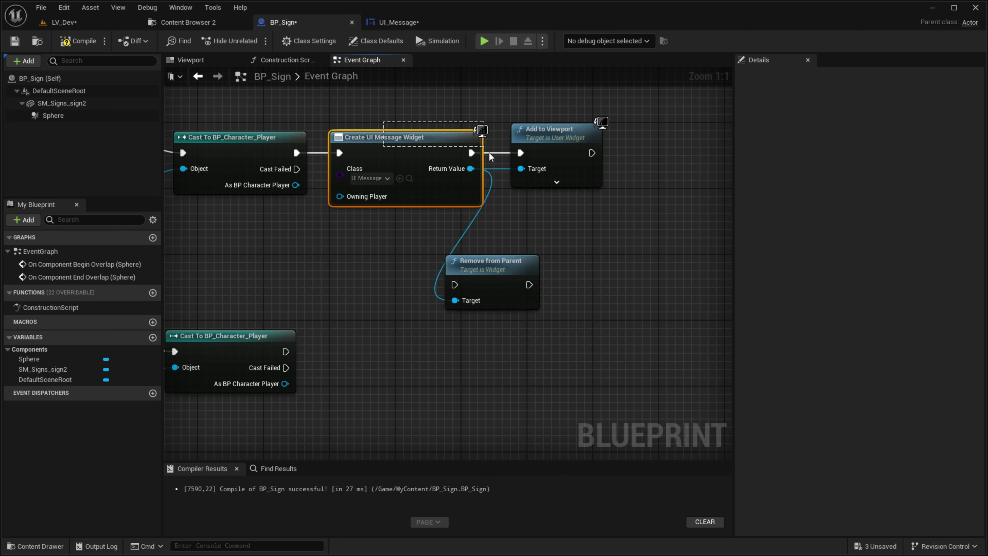
right_drag(492, 229, 602, 175)
drag(395, 296, 563, 230)
drag(576, 206, 482, 283)
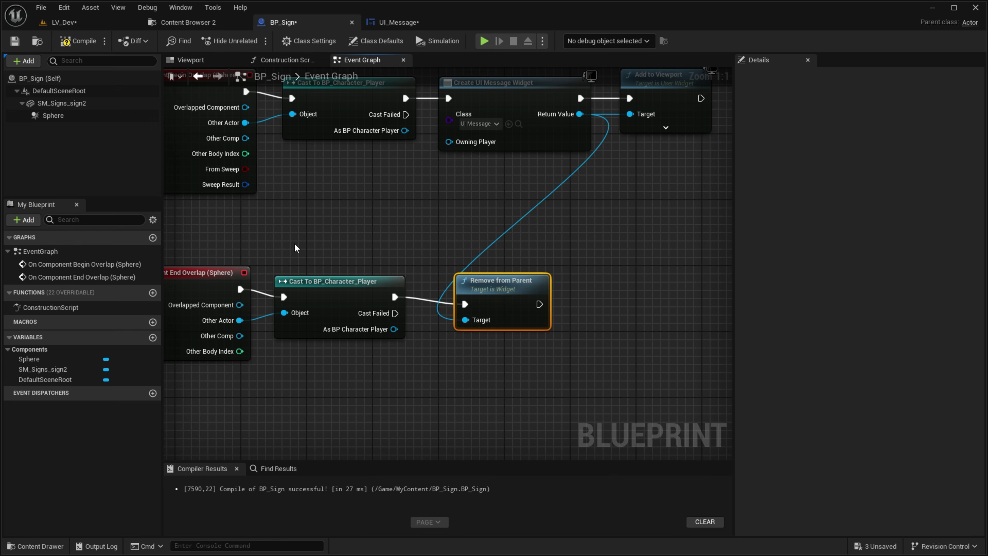
right_drag(375, 183, 475, 159)
click(348, 290)
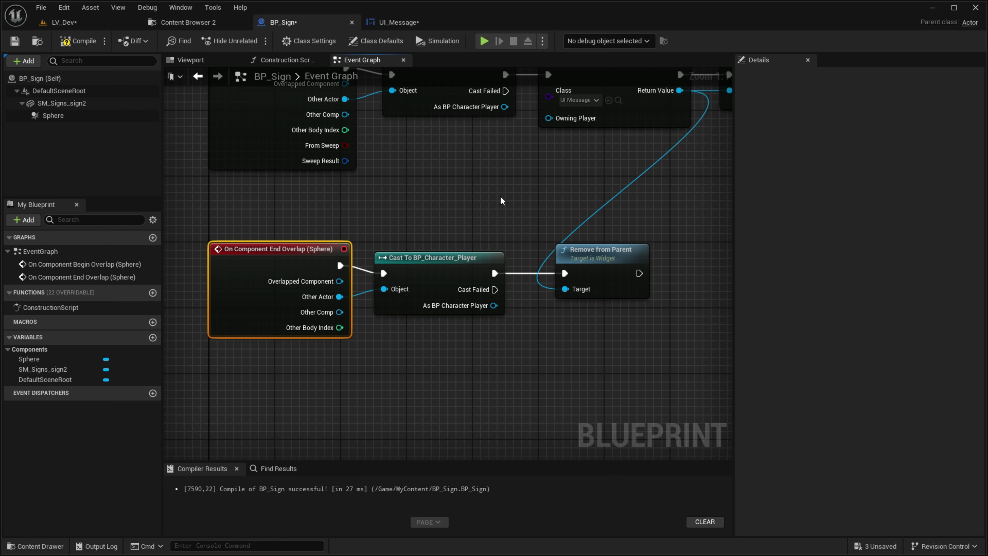
right_drag(501, 197, 385, 252)
Step: Play-test the level with the widget removal on end overlap, then stop
drag(418, 252, 516, 387)
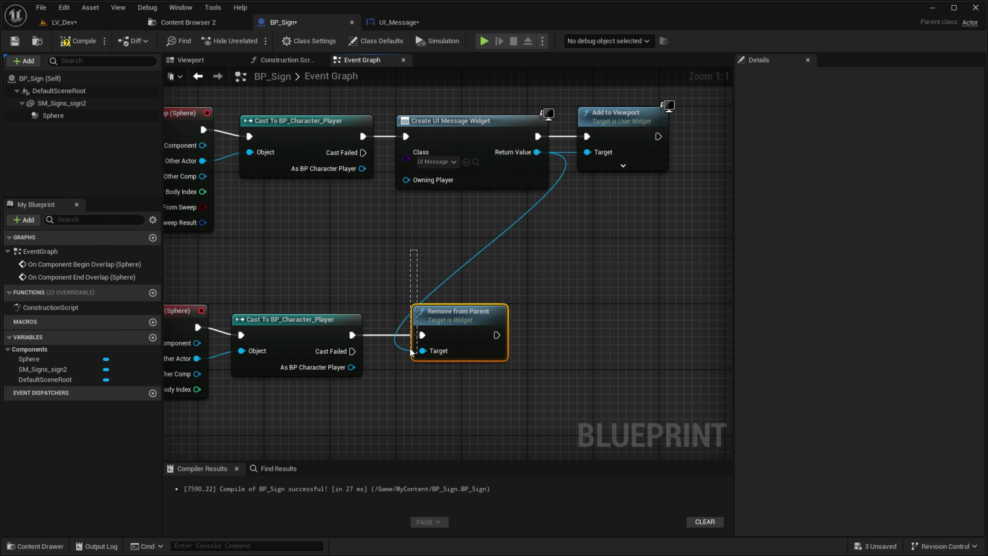
drag(411, 352, 417, 352)
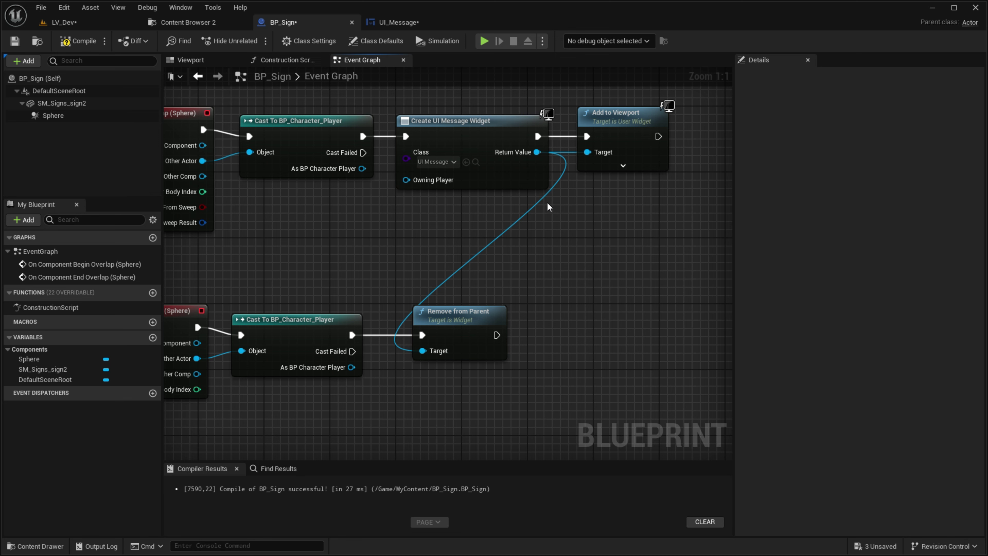
drag(416, 99, 555, 187)
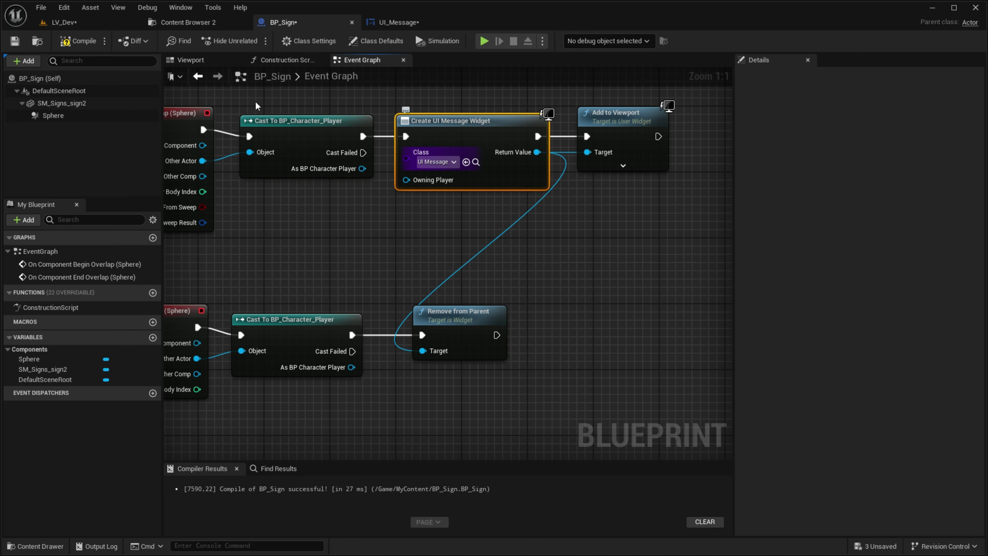
key(alt+p)
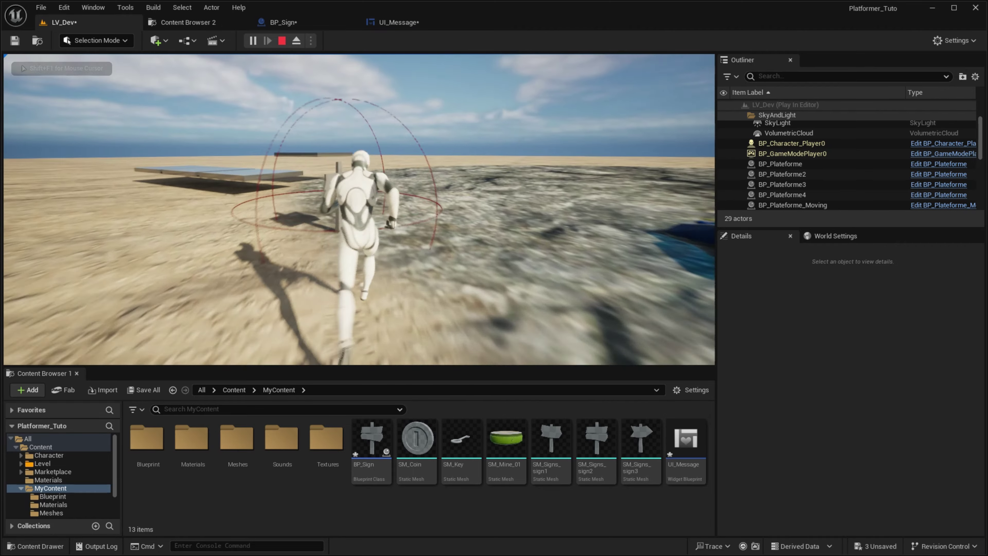
key(Escape)
Step: Inspect the UI_Message canvas, checking the MSG Exemple text block and the Canvas Panel root
click(393, 24)
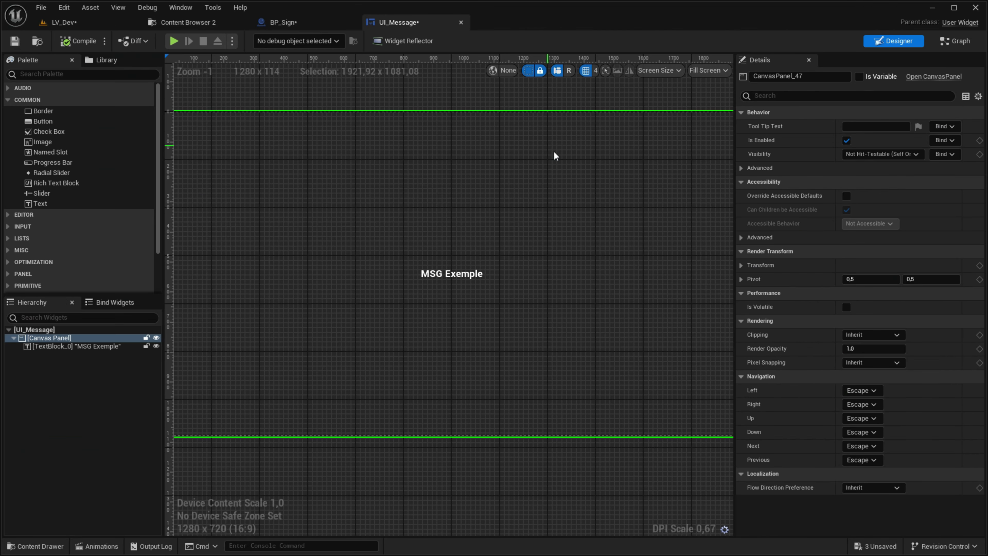
click(465, 278)
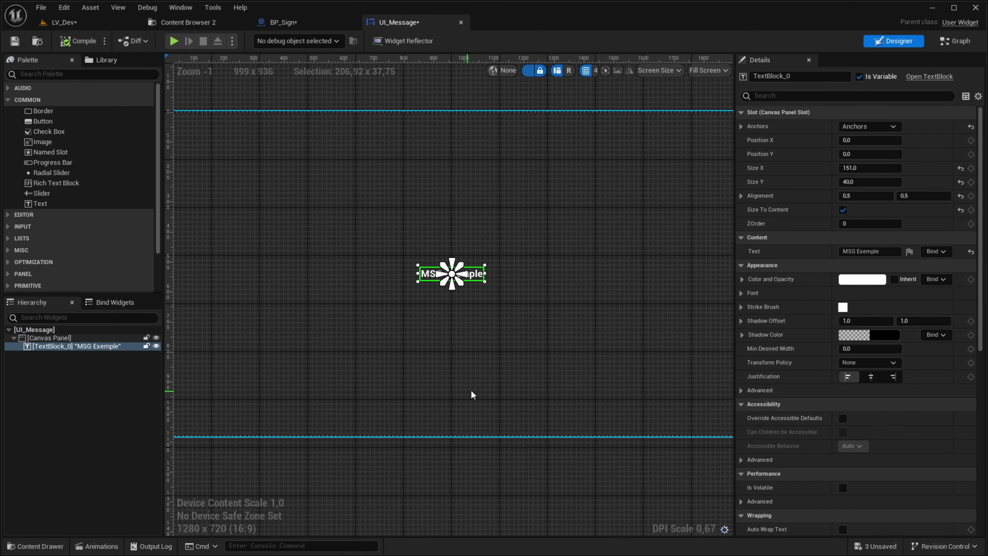
right_drag(663, 328, 658, 324)
scroll(519, 329, down, 2)
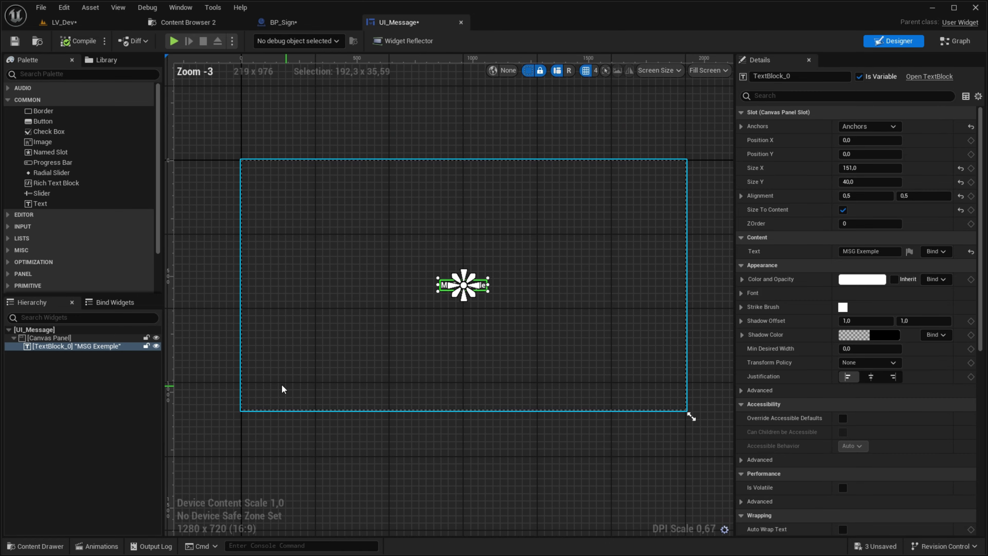
click(210, 342)
click(680, 313)
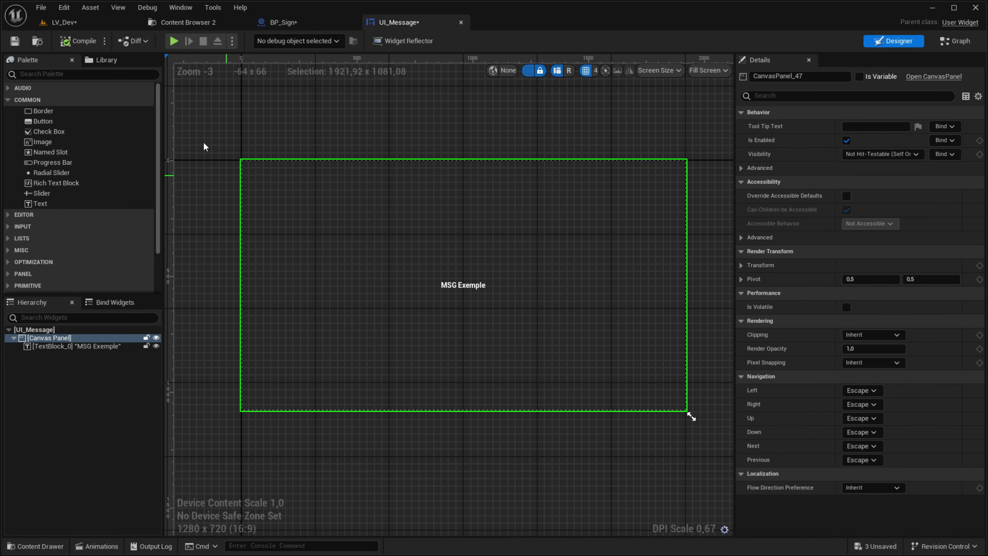
Step: Review all the nodes in BP_Sign's event graph
click(295, 20)
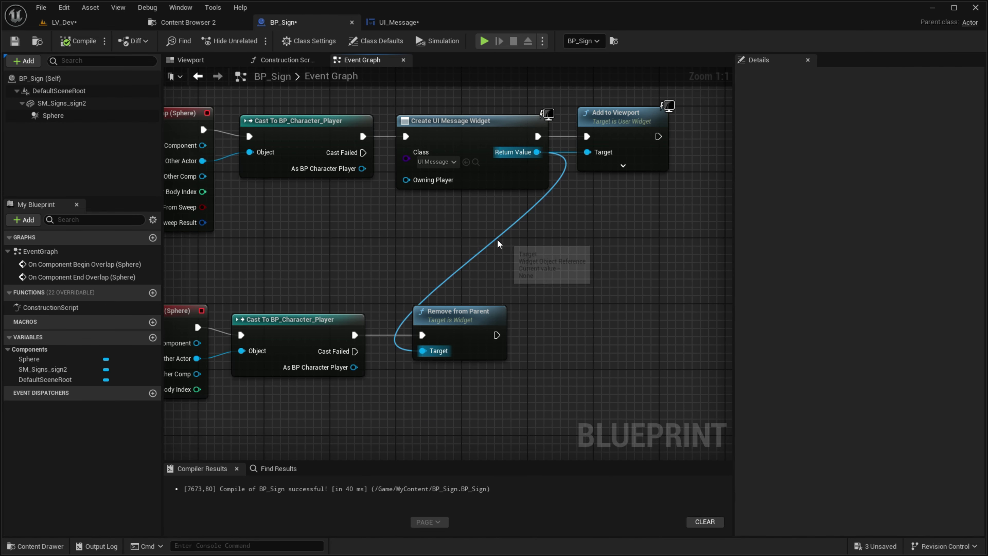
scroll(505, 264, down, 1)
mouse_move(505, 251)
right_down()
mouse_move(496, 358)
mouse_move(475, 272)
right_up()
scroll(496, 359, down, 1)
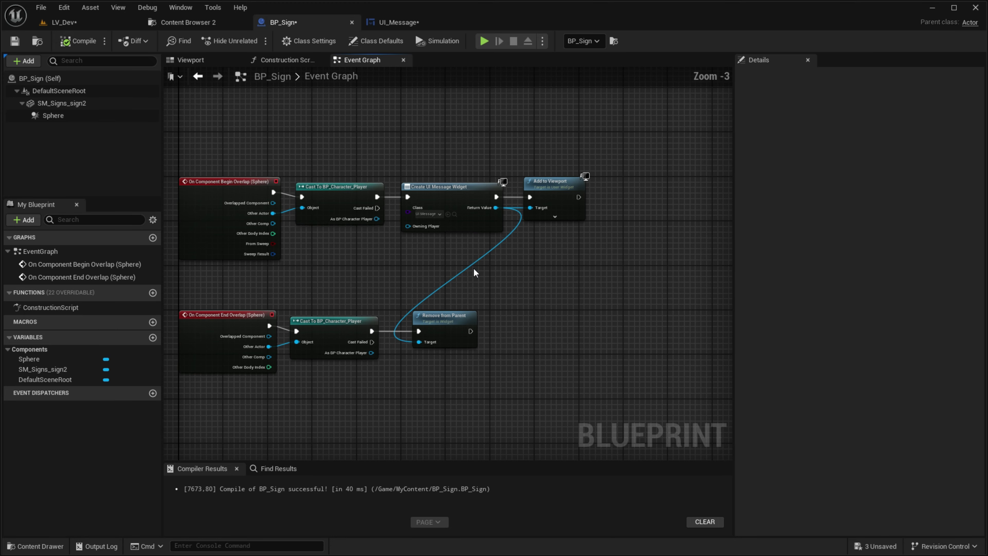
Step: Start adding an Image widget to the UI_Message canvas, then cancel it
click(393, 22)
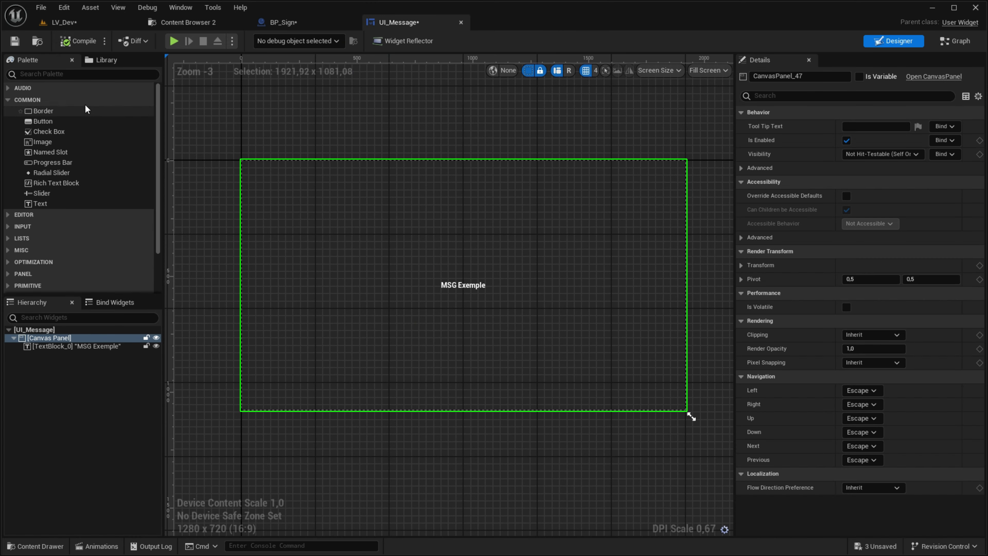
text(im)
drag(42, 99, 238, 321)
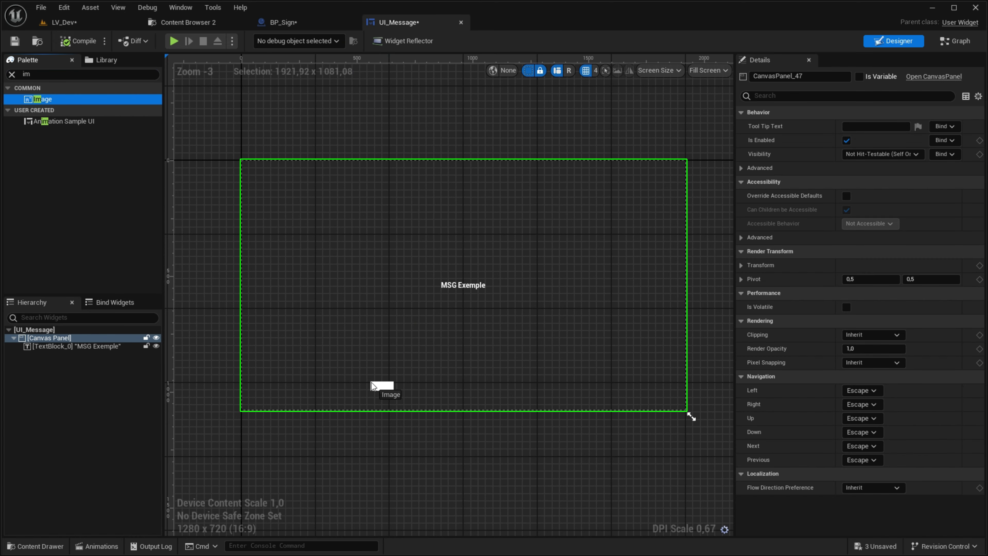
key(Escape)
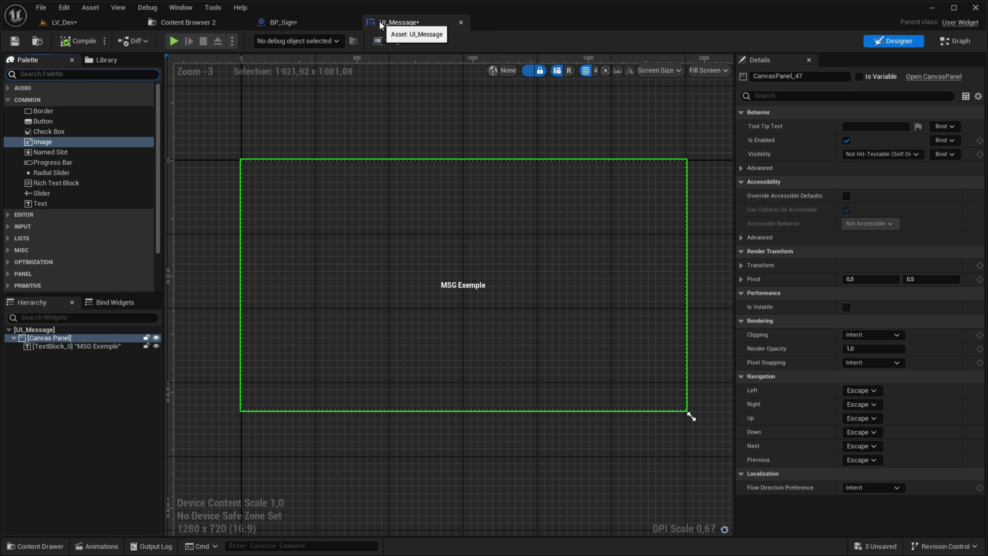
Step: Close the UI_Message editor and get TextBlock_0 from the created widget's Return Value
middle_click(379, 23)
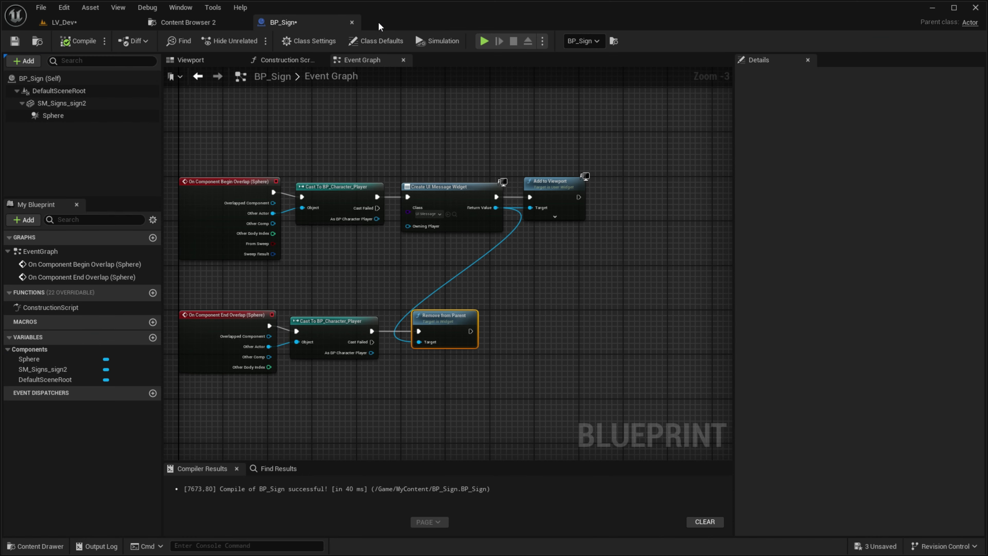
scroll(428, 253, up, 1)
scroll(383, 297, up, 2)
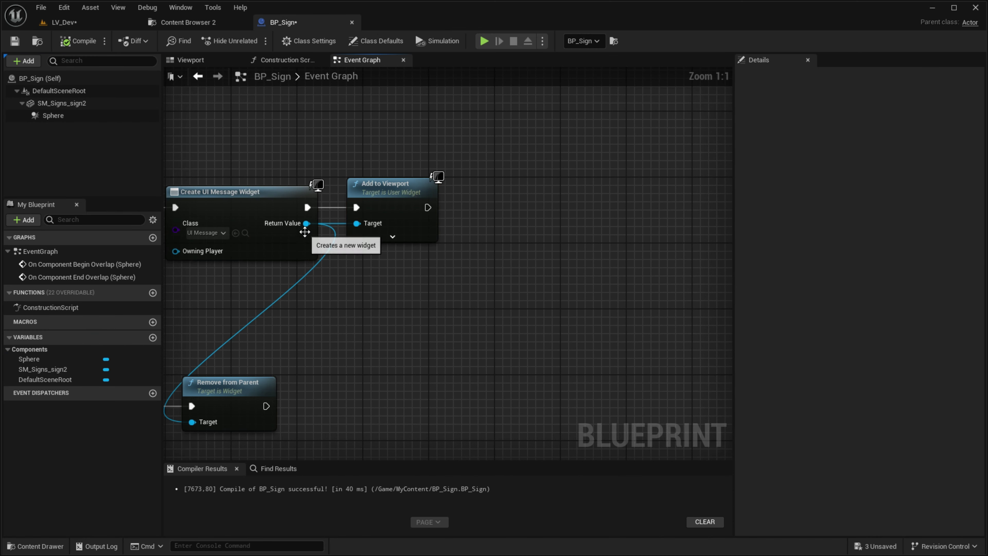
drag(304, 229, 444, 292)
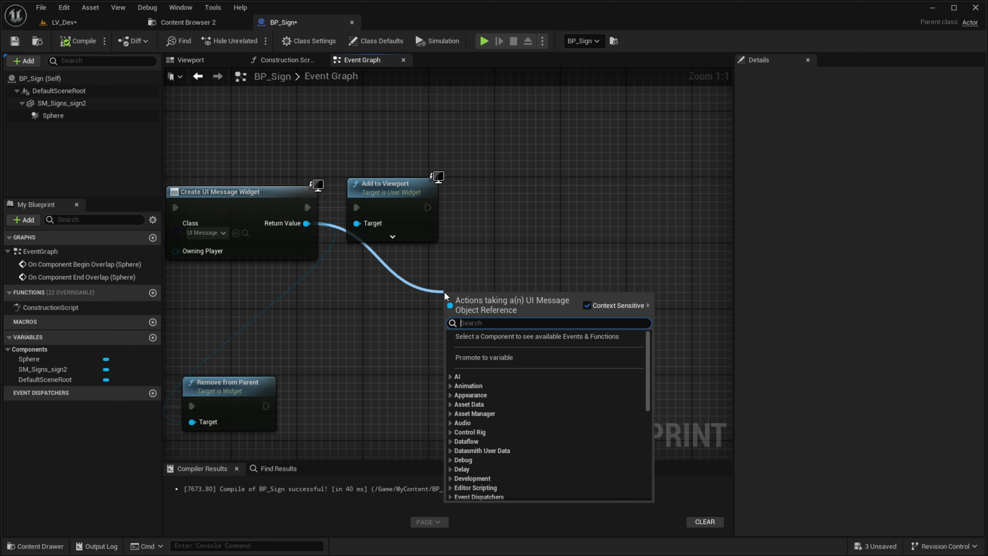
text(get text)
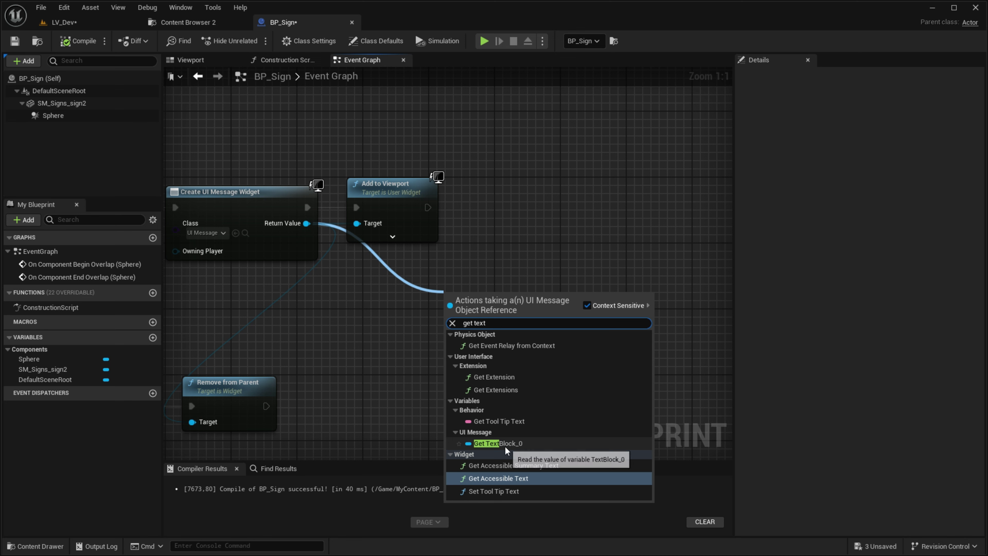
click(506, 444)
Step: Add SetText on TextBlock_0 after Add to Viewport with In Text 'Test MSG', then play
mouse_move(484, 283)
mouse_down()
mouse_move(393, 258)
mouse_move(513, 257)
mouse_up()
text(set text)
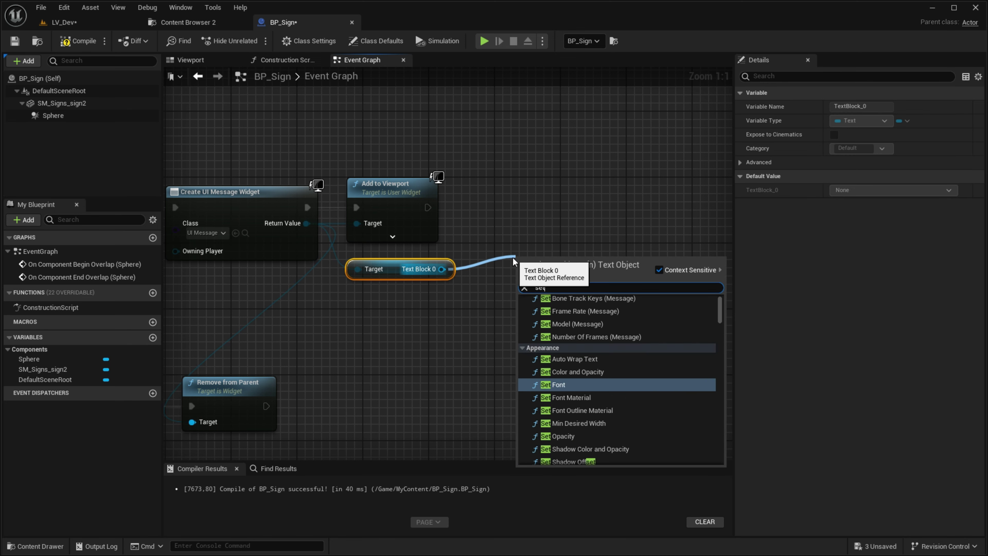
click(562, 458)
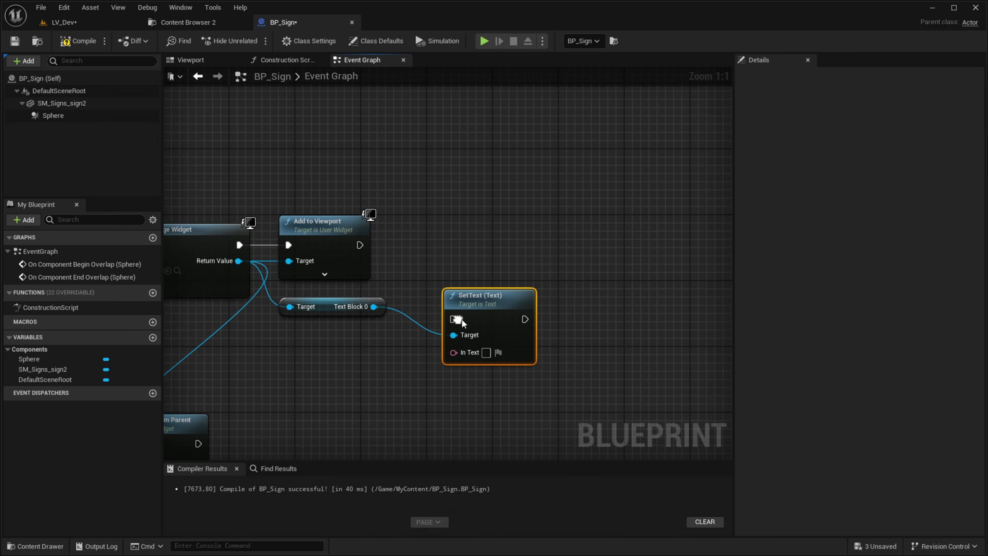
drag(362, 245, 480, 237)
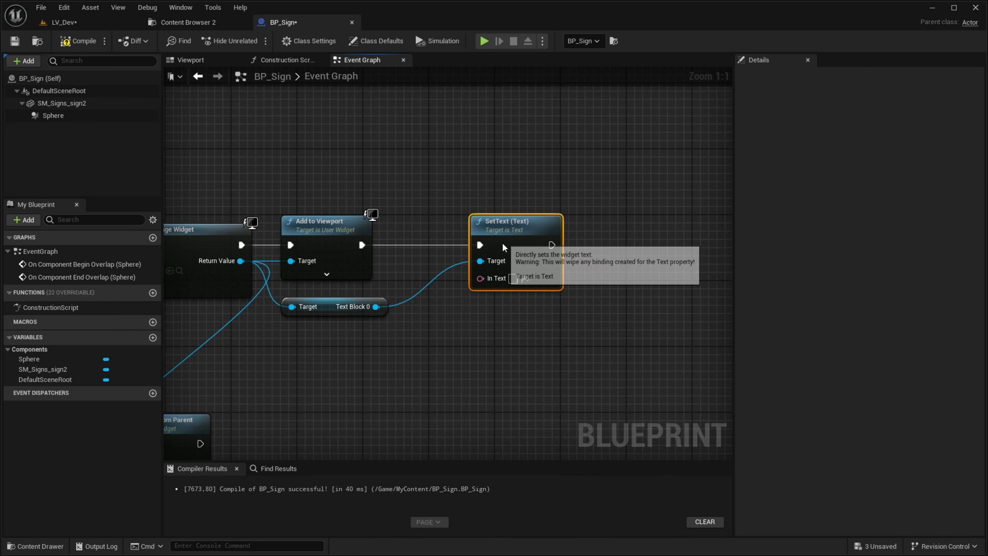
key(q)
ctrl+click(350, 265)
click(420, 269)
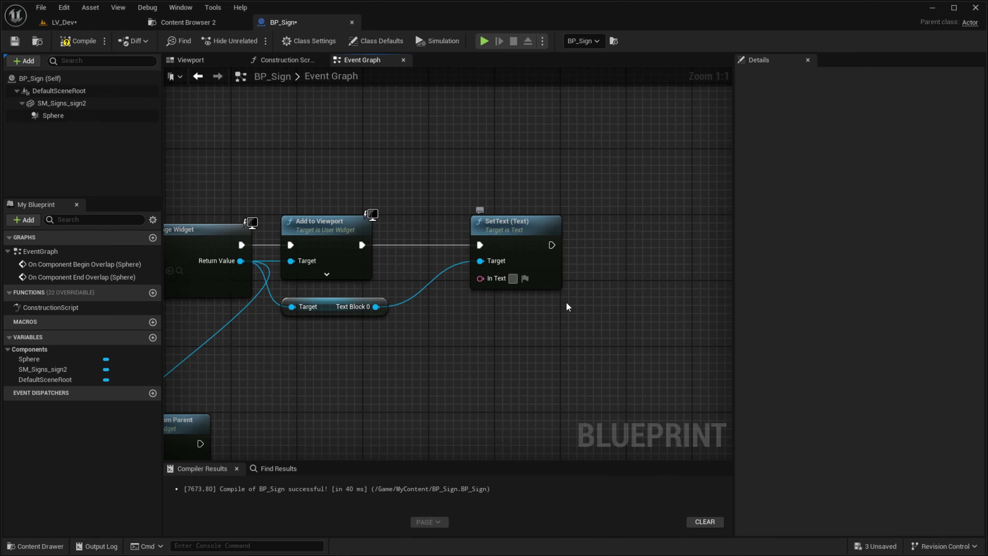
text(Test MSG)
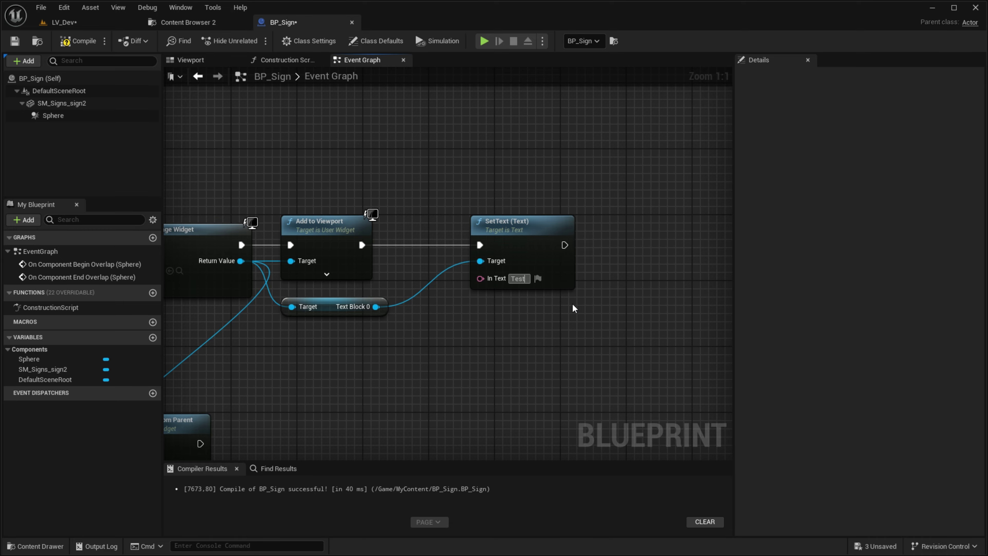
key(alt+p)
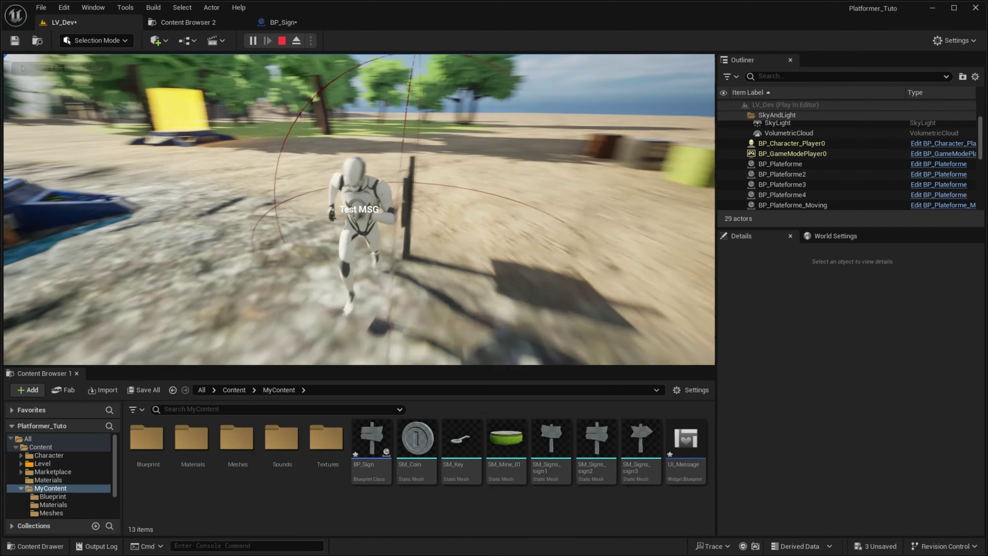
Step: Stop play and arrange the Text Block 0 getter and SetText nodes in BP_Sign's graph
key(Escape)
click(285, 24)
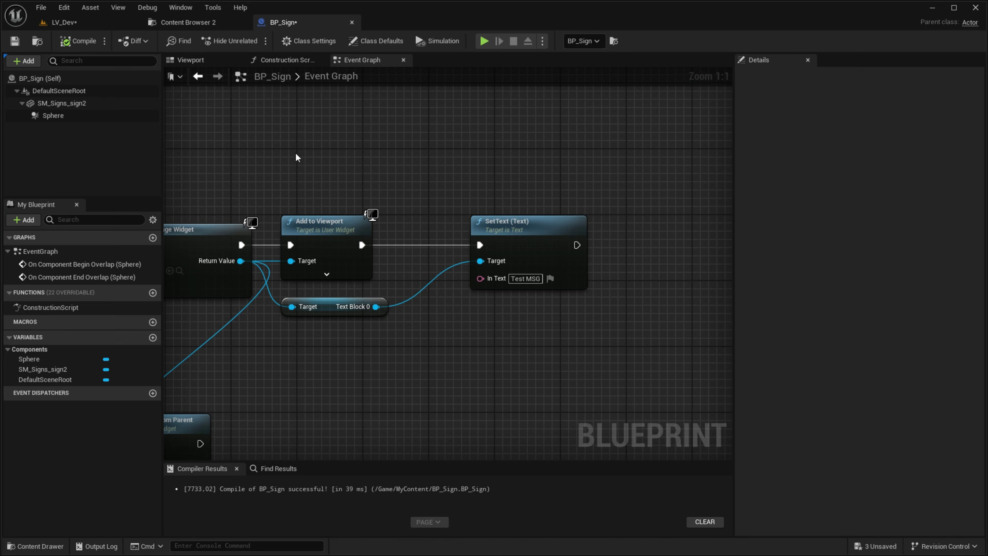
drag(289, 163, 357, 354)
right_drag(471, 341, 330, 342)
click(338, 300)
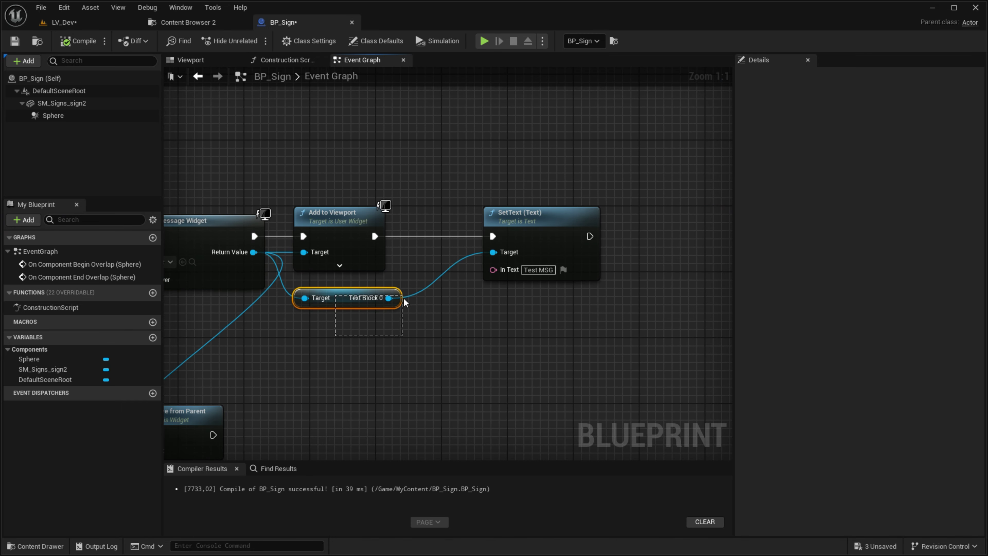
drag(404, 299, 342, 280)
right_drag(467, 234, 370, 260)
drag(374, 339, 438, 202)
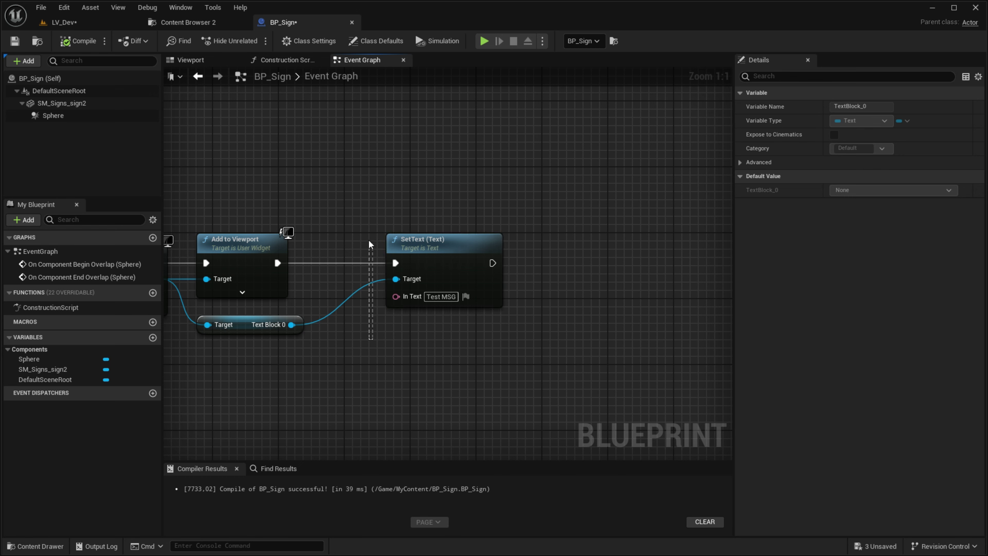
drag(576, 275, 492, 261)
right_drag(405, 366, 470, 349)
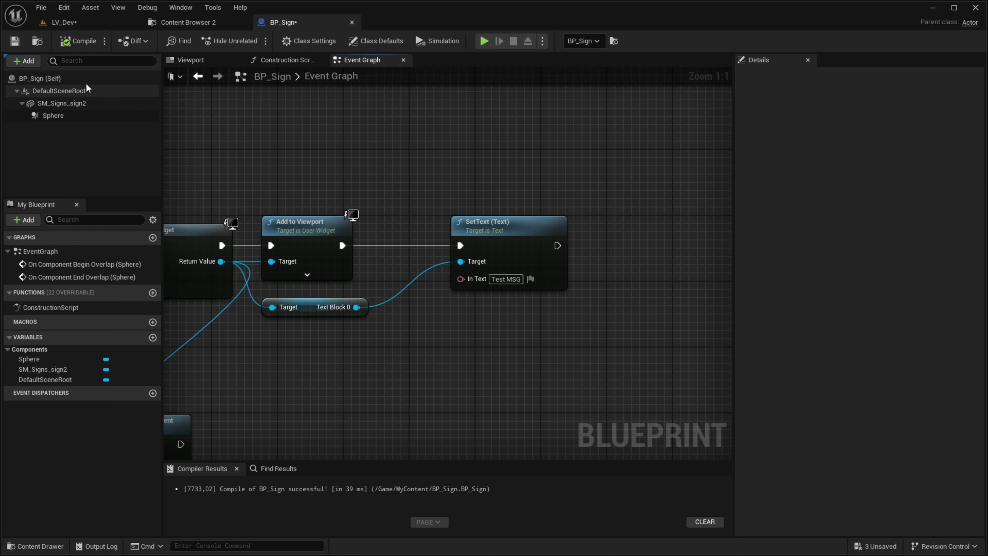
Step: Promote SetText's In Text to a new MSG variable and compile BP_Sign
click(70, 25)
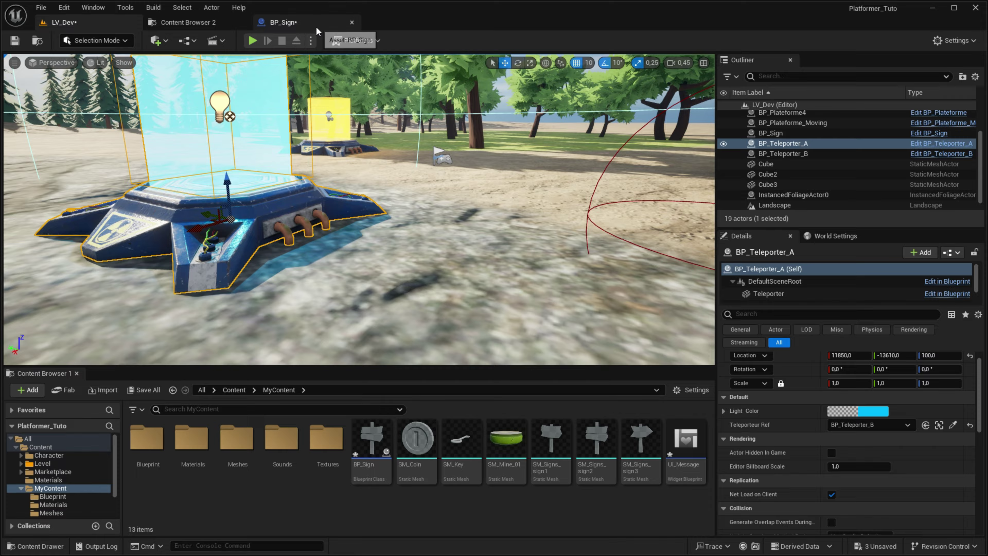
click(281, 22)
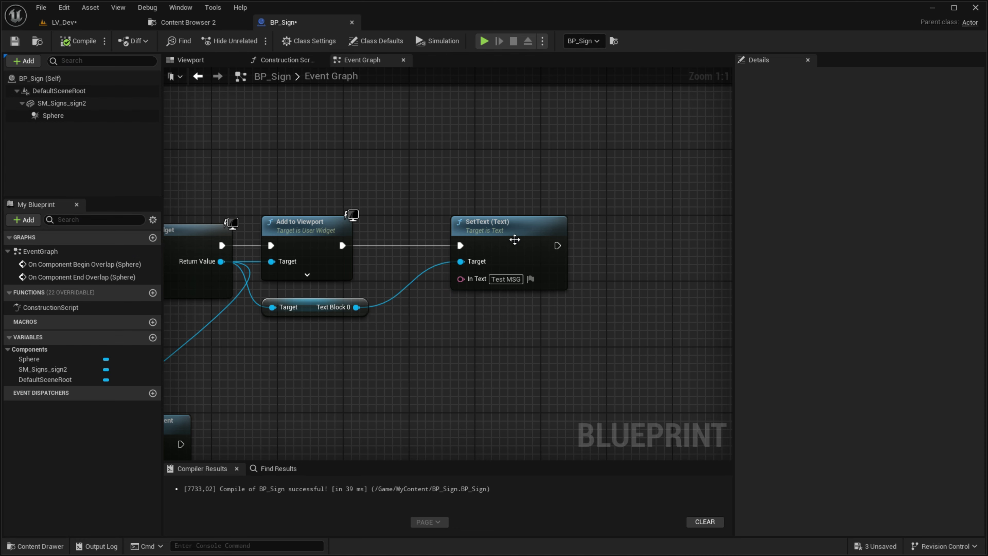
right_click(461, 278)
click(499, 313)
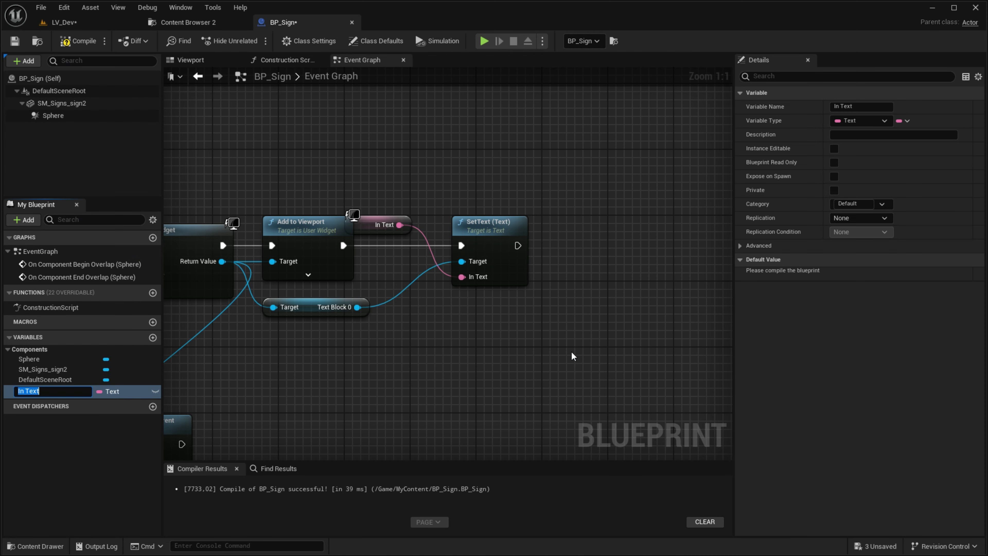
text(MSG)
key(Return)
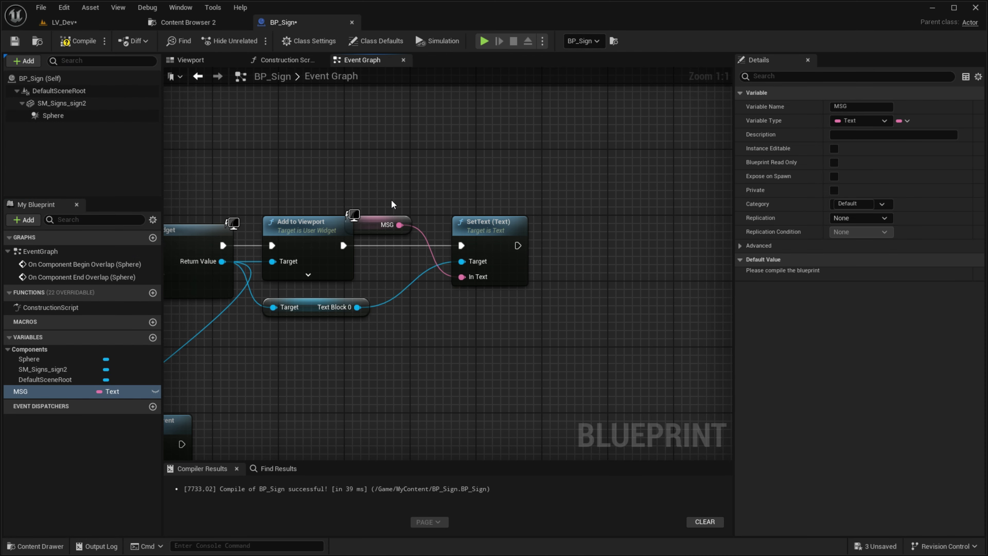
drag(385, 224, 349, 340)
click(78, 41)
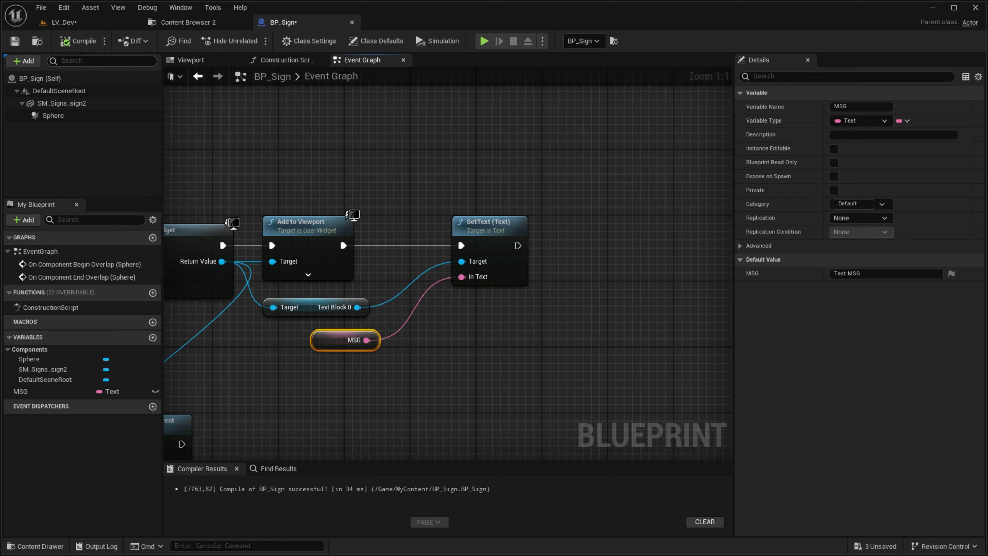
click(91, 29)
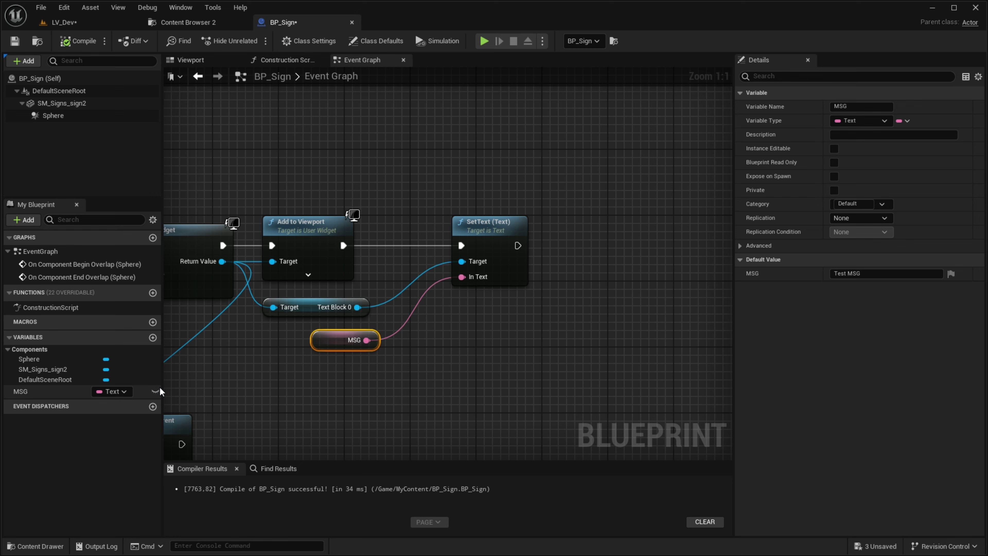
Step: Make the MSG variable Instance Editable and edit its default value
click(155, 391)
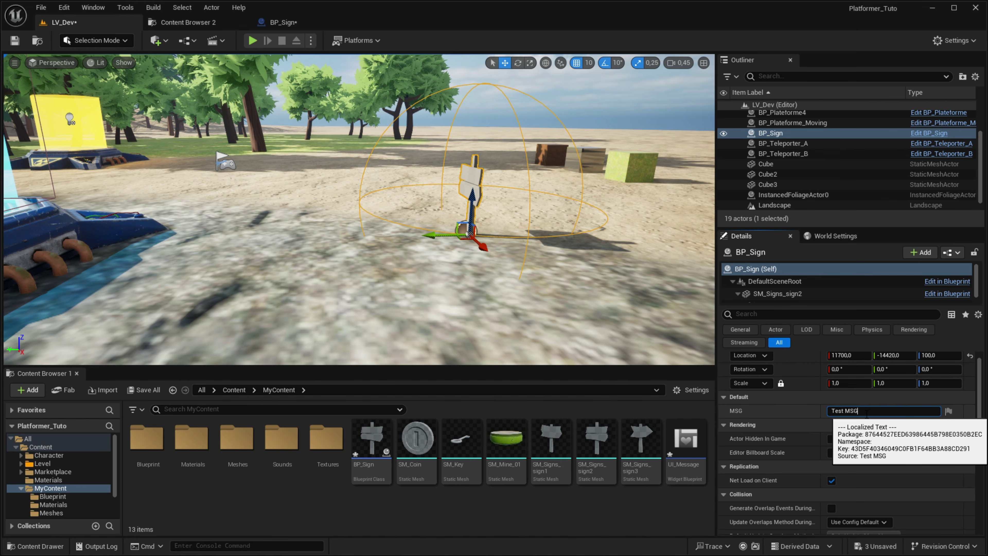
click(863, 408)
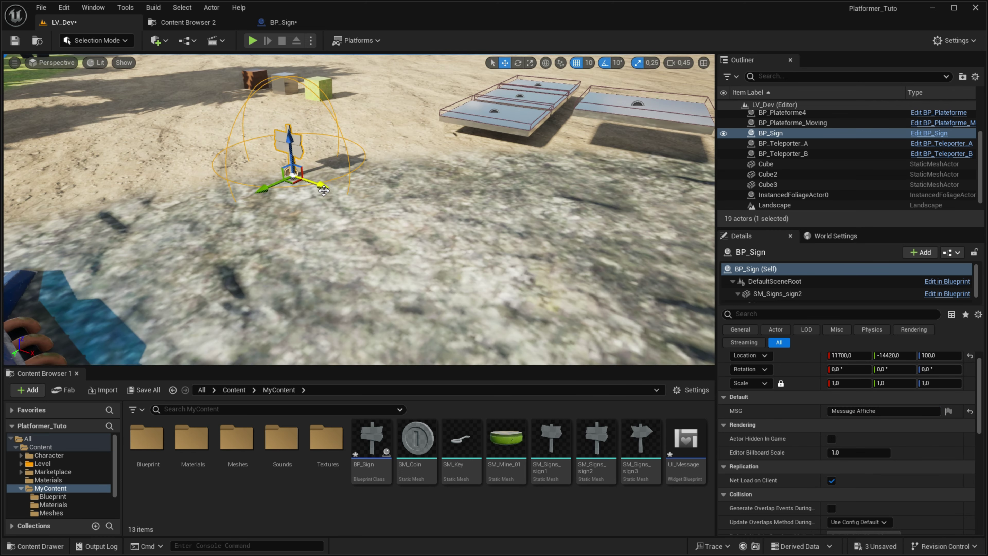
right_drag(584, 311, 545, 273)
Step: Duplicate the sign twice, set the second one's MSG to 'Collecte coins', and play
alt+drag(307, 183, 455, 233)
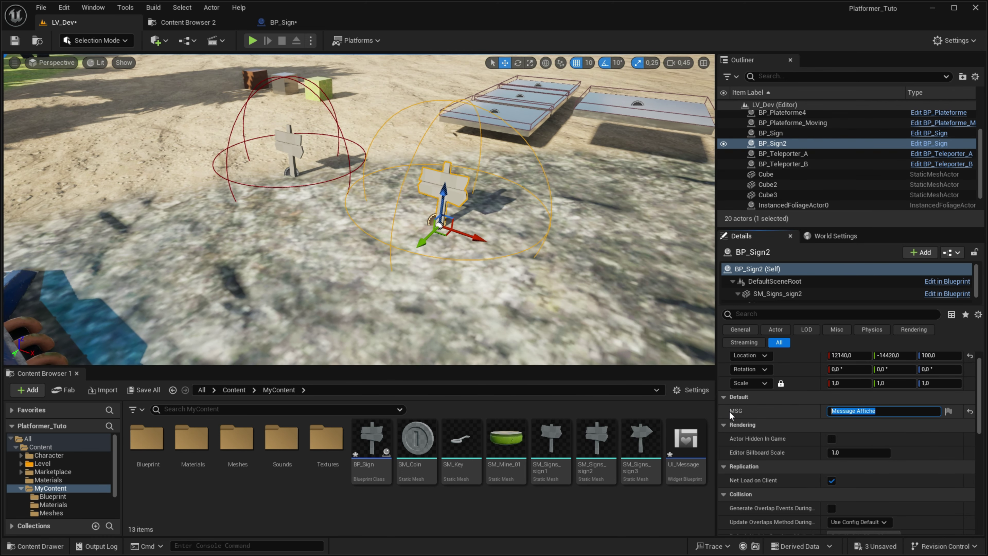
text(Collecte co)
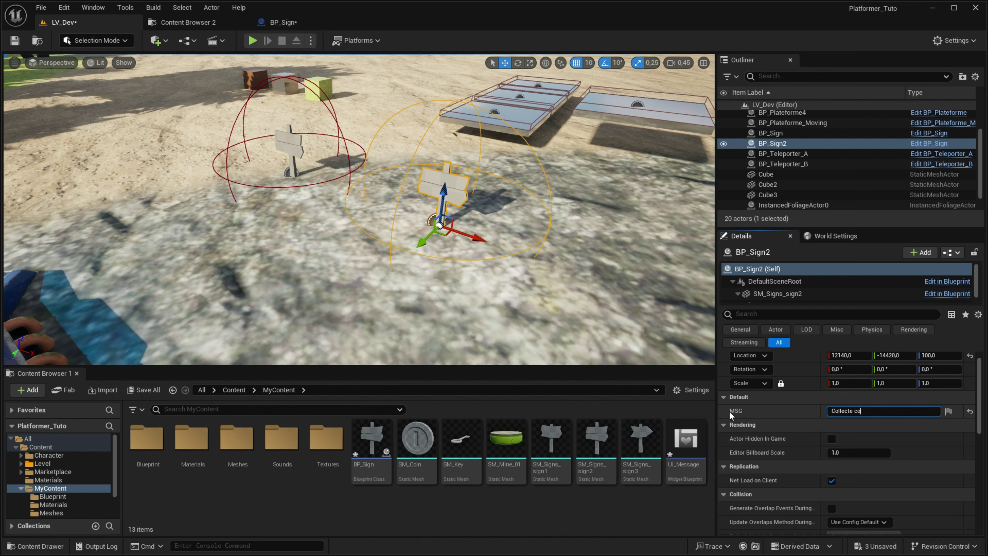
text(ins)
key(Return)
alt+shift+drag(471, 236, 554, 235)
text(Ect Ect)
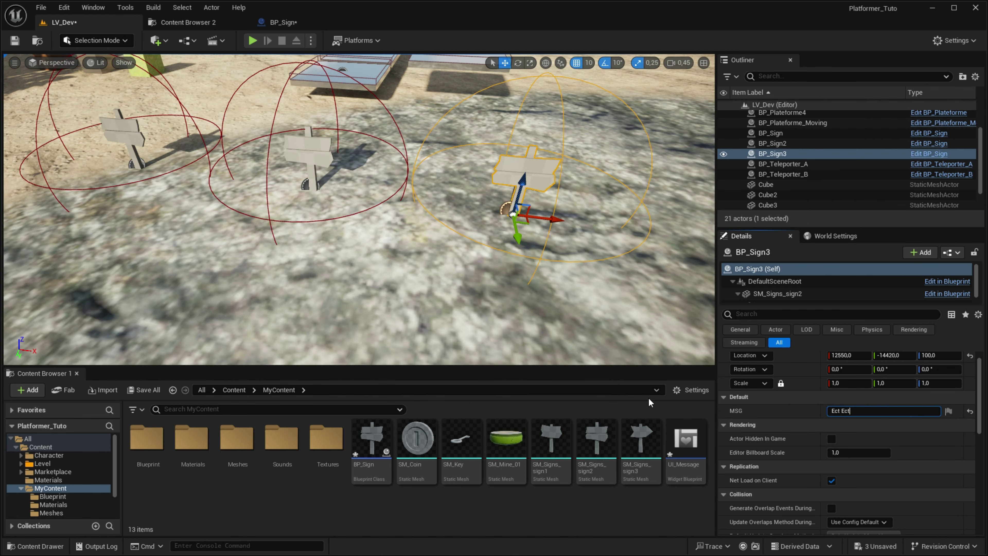
key(alt+p)
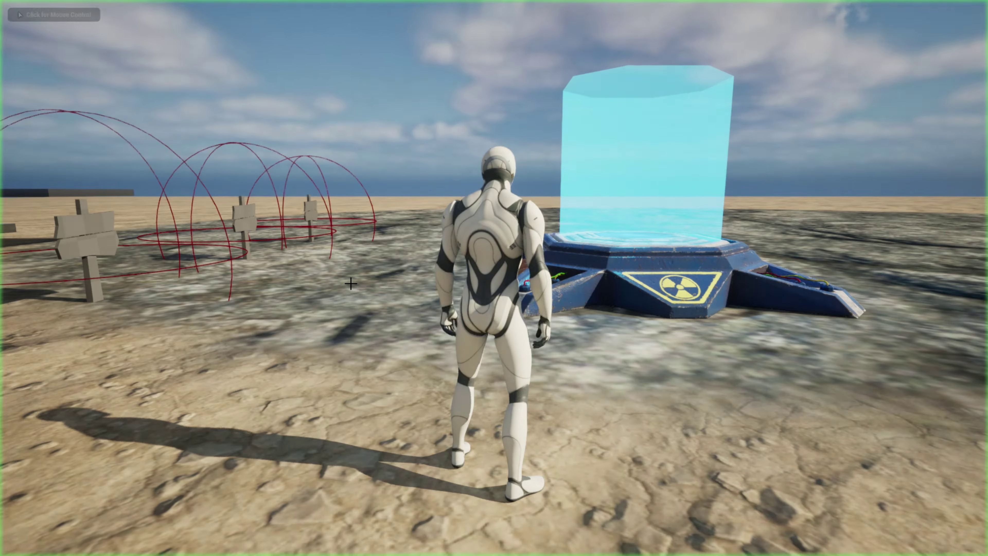
Step: Walk the character into each sign's trigger to check its message, then stop play
click(351, 284)
key(w)
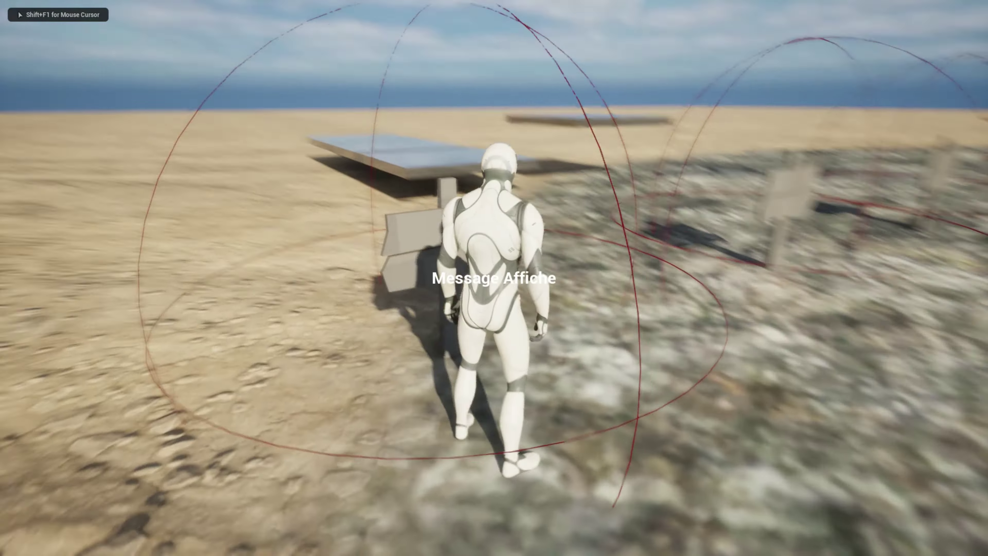
key(a)
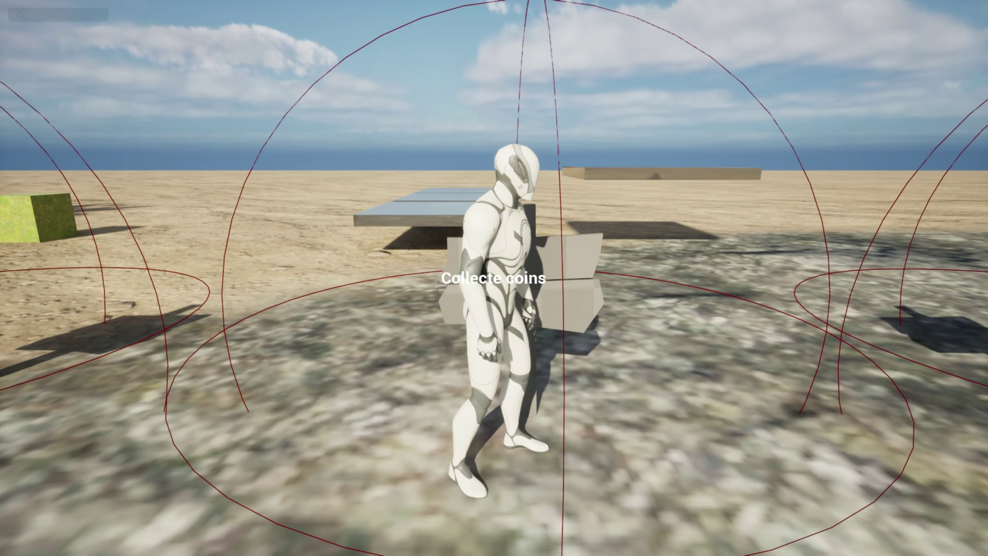
key(d)
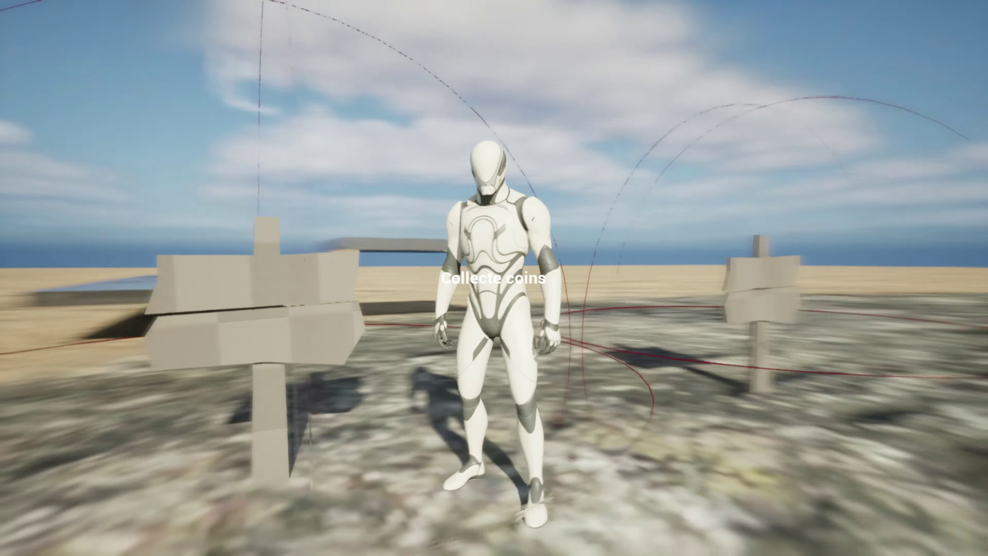
key(a)
key(s)
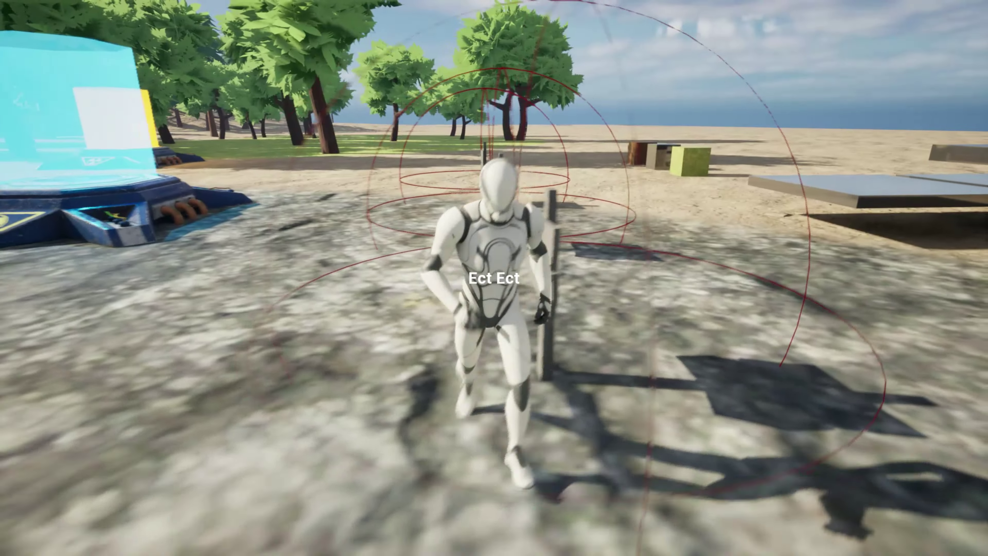
key(Escape)
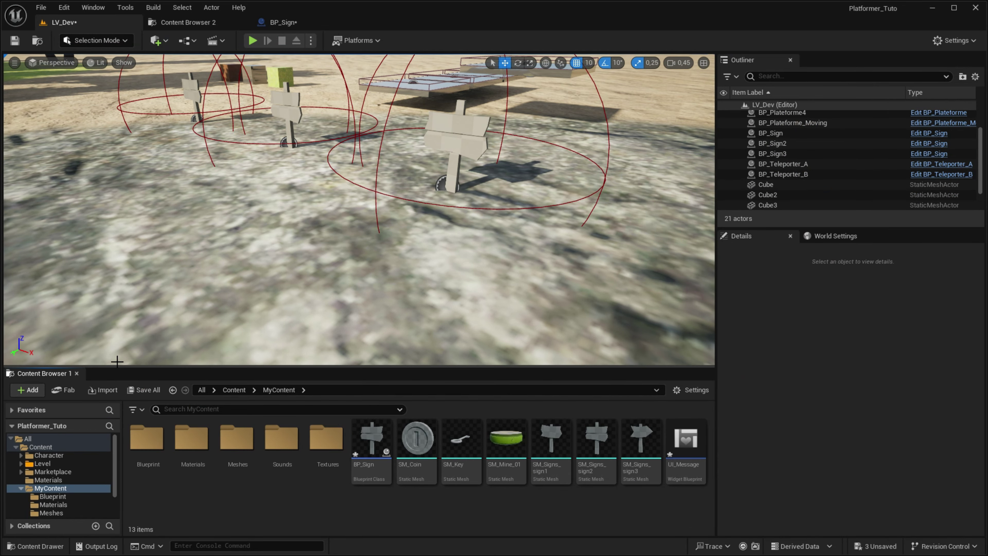
Step: Save the changed BP_Sign, LV_Dev and UI_Message assets
click(147, 390)
click(569, 387)
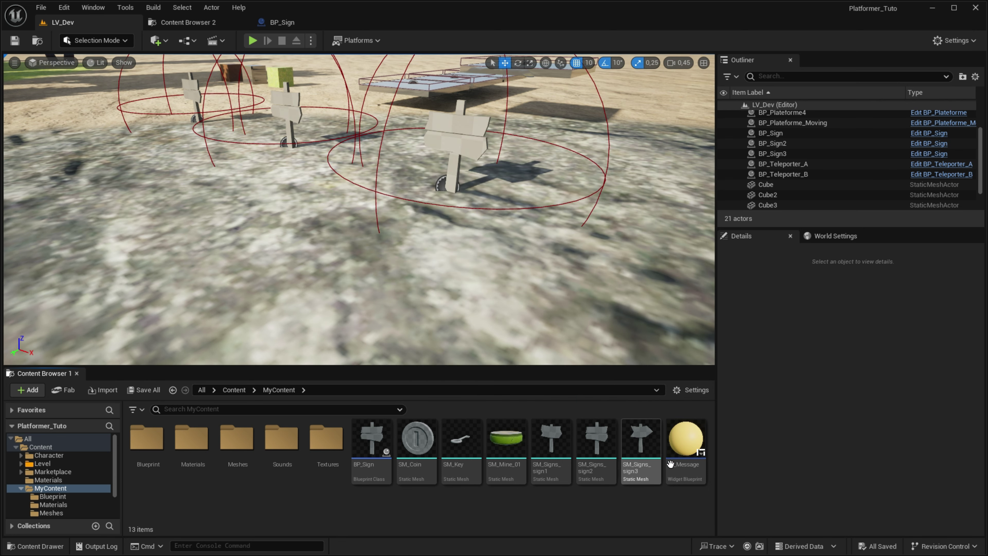
click(453, 144)
Step: Leave the third sign's MSG unchanged and review the MSG variable's settings in BP_Sign
click(832, 410)
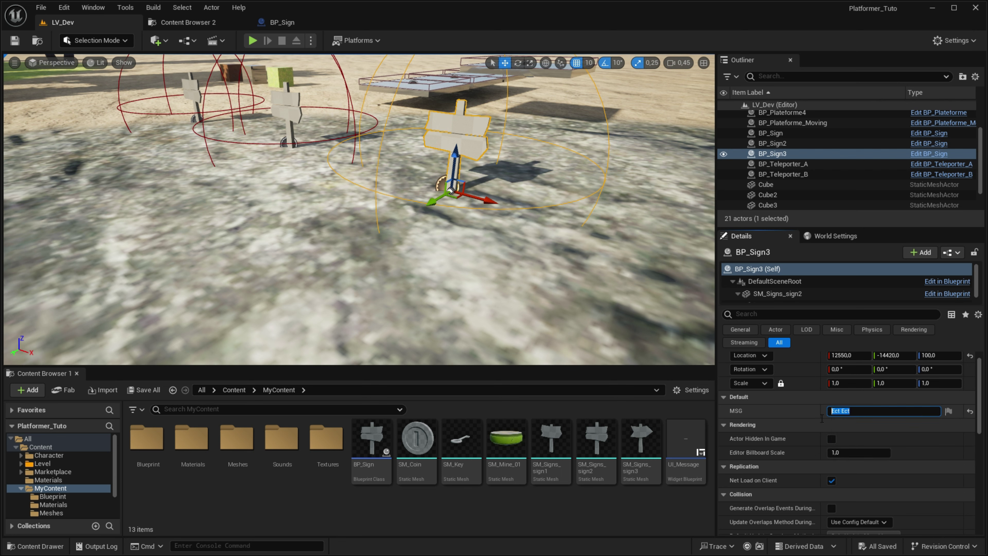
click(803, 406)
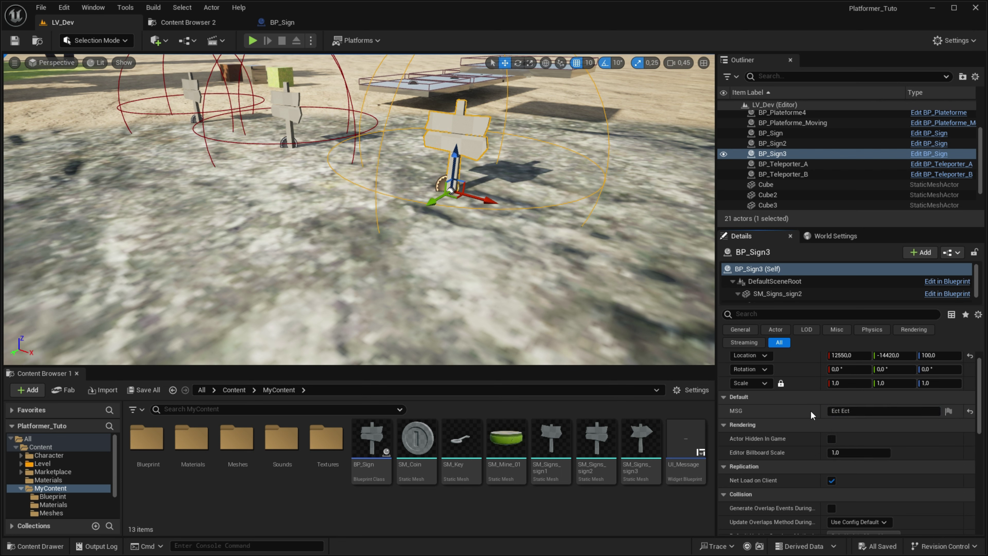
click(288, 21)
click(46, 391)
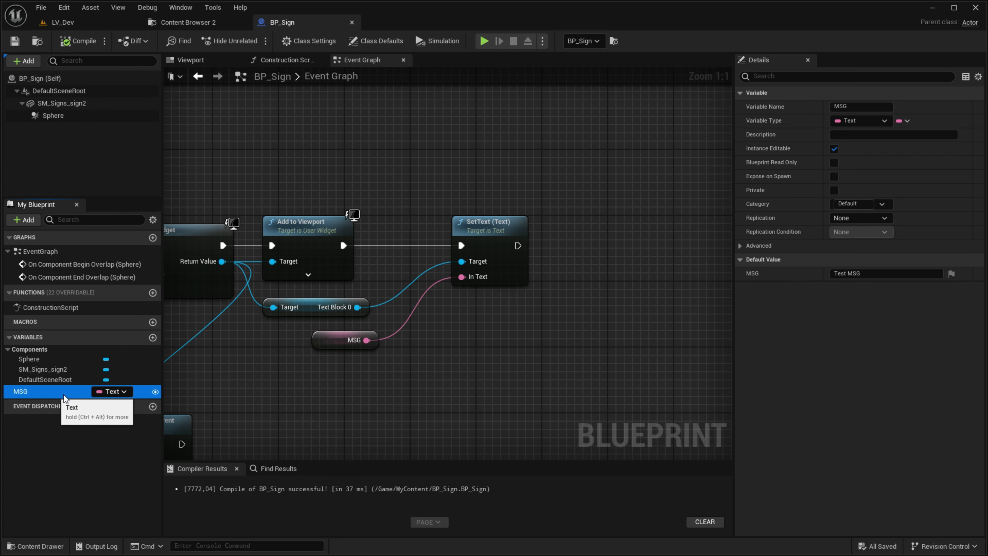
click(834, 148)
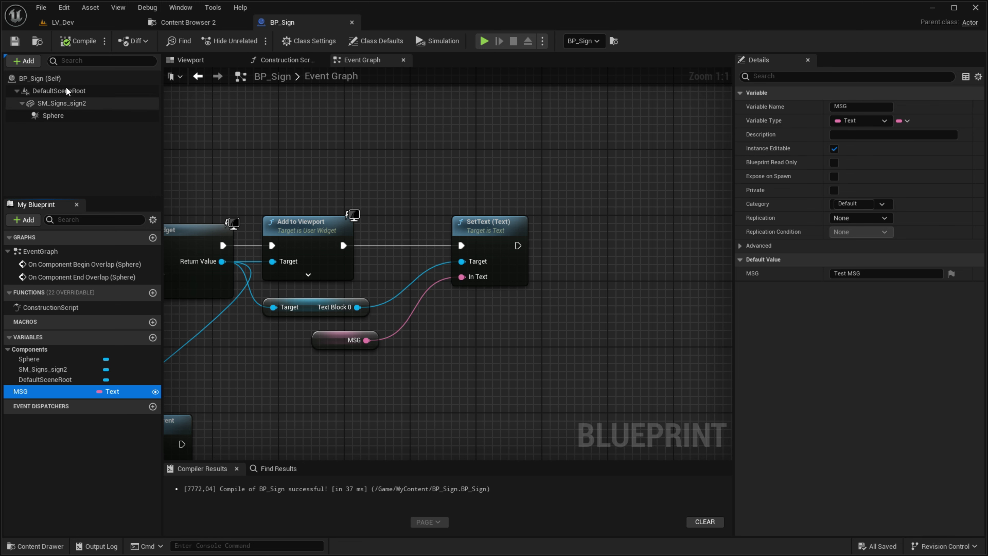
click(261, 121)
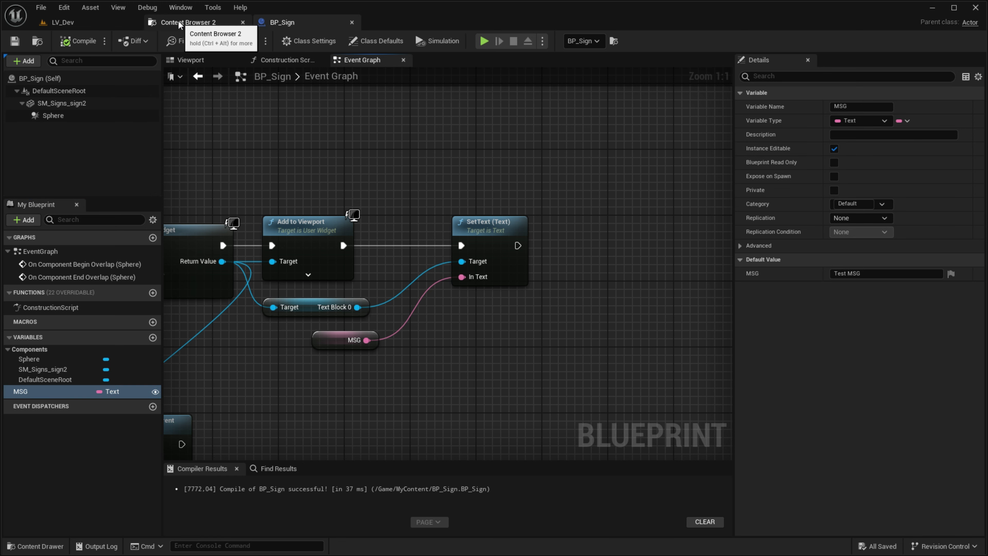
Step: In the second content browser, go up to Content and open the Materials folder
click(188, 22)
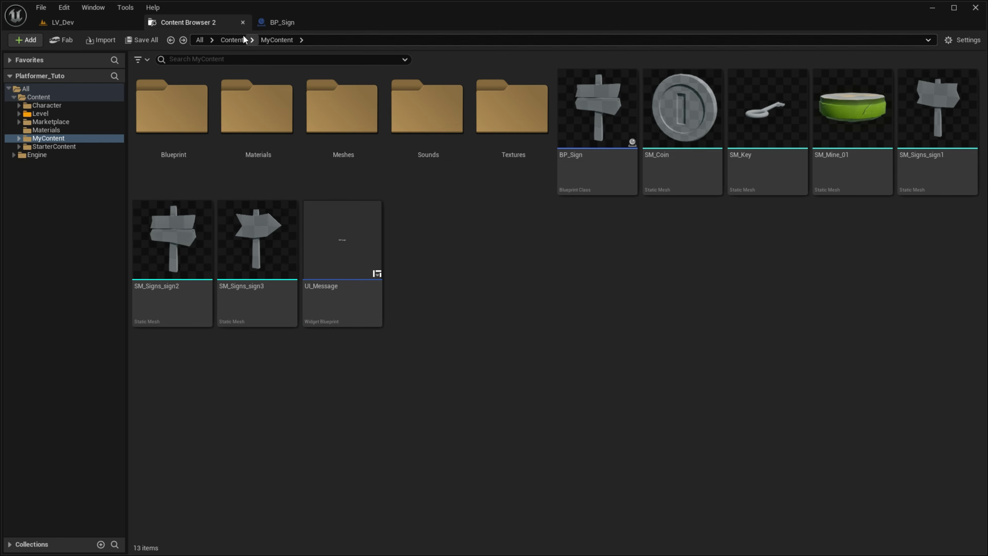
click(233, 40)
click(423, 145)
double_click(422, 145)
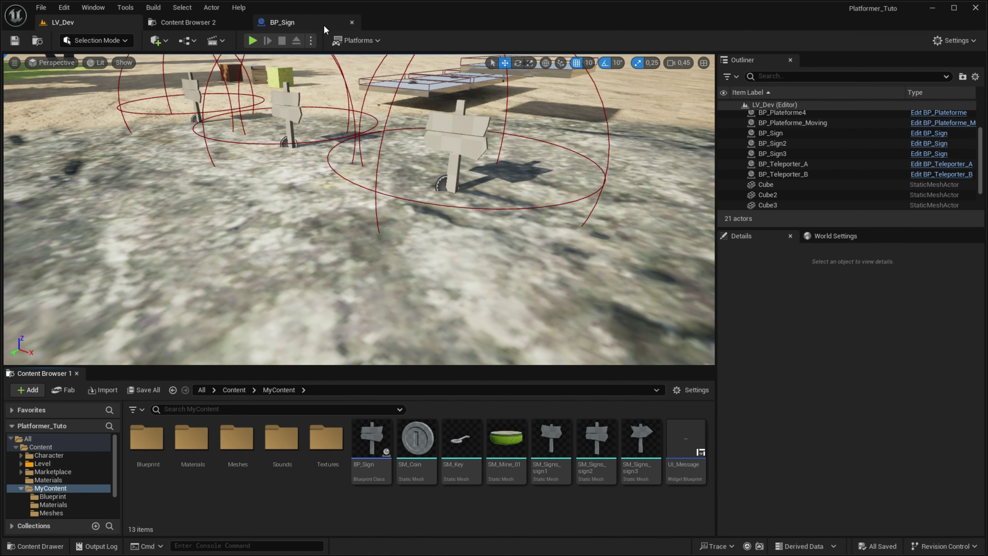
Step: Review the whole overlap logic in BP_Sign, then return to the second content browser
click(323, 25)
right_drag(489, 163, 608, 182)
scroll(608, 182, down, 1)
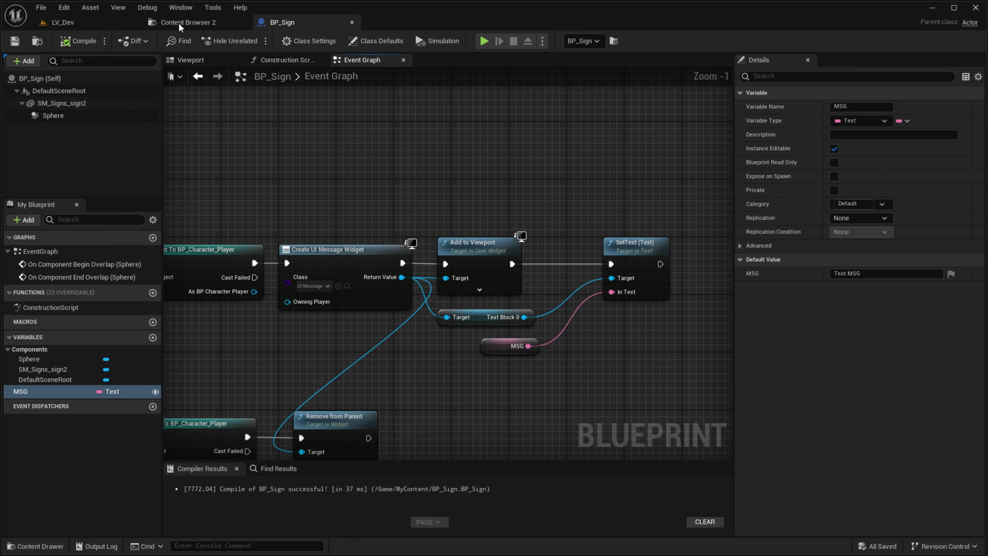
click(180, 7)
click(188, 22)
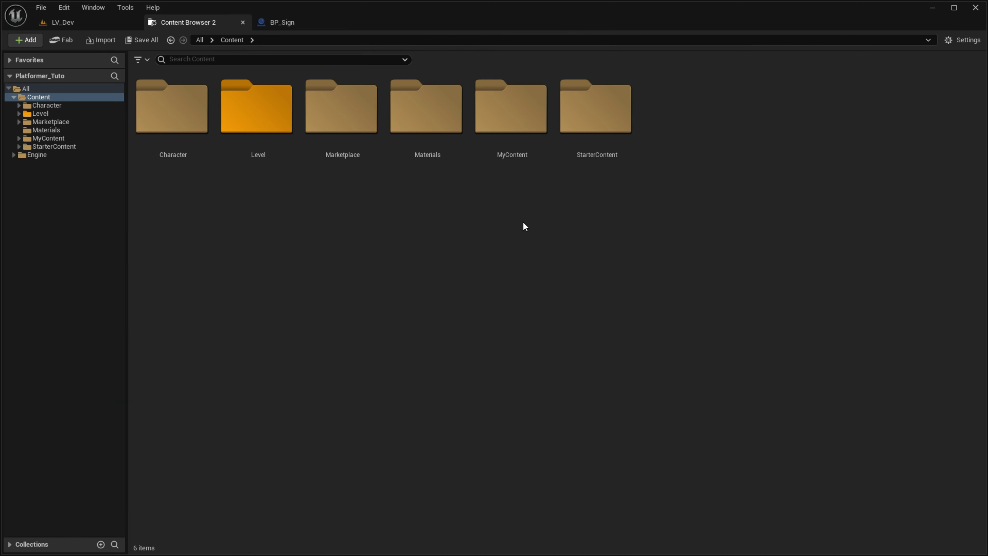
Step: Open UI_Message from MyContent and place an Image on its canvas
double_click(505, 164)
double_click(340, 257)
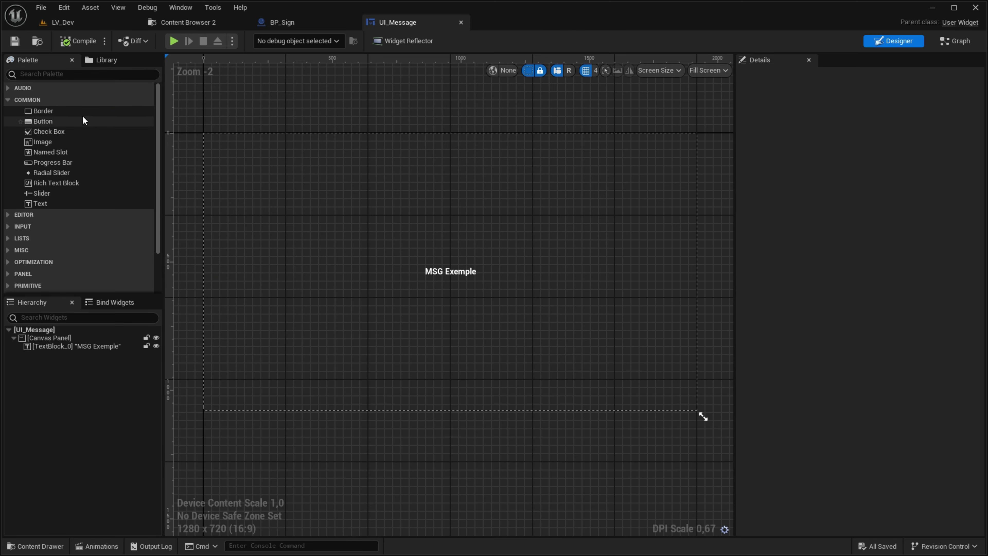
text(image)
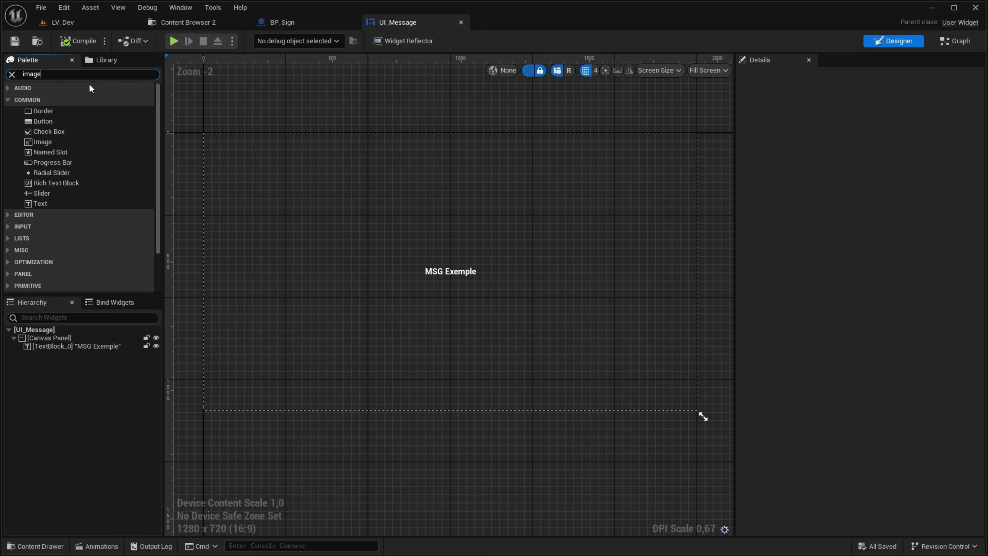
drag(42, 99, 288, 215)
click(599, 180)
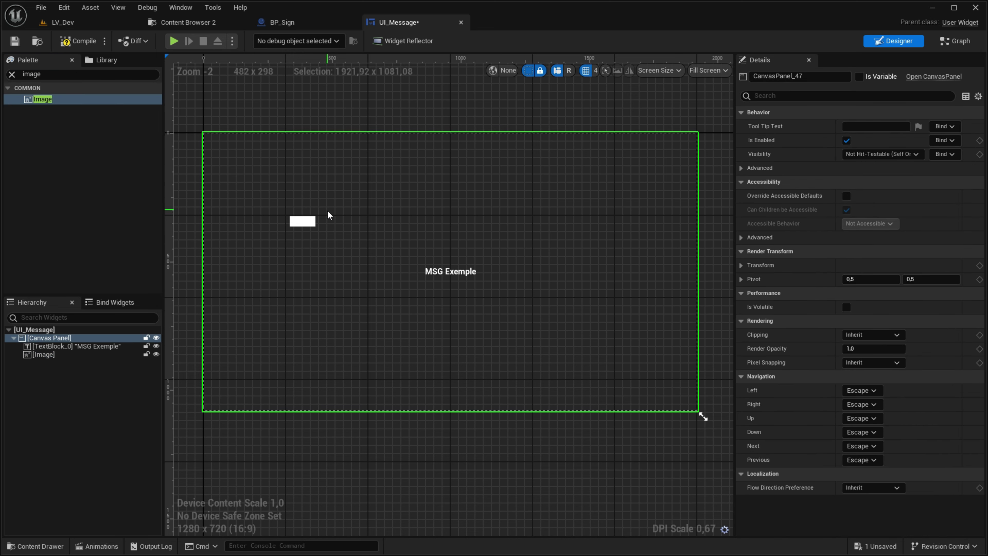
click(311, 220)
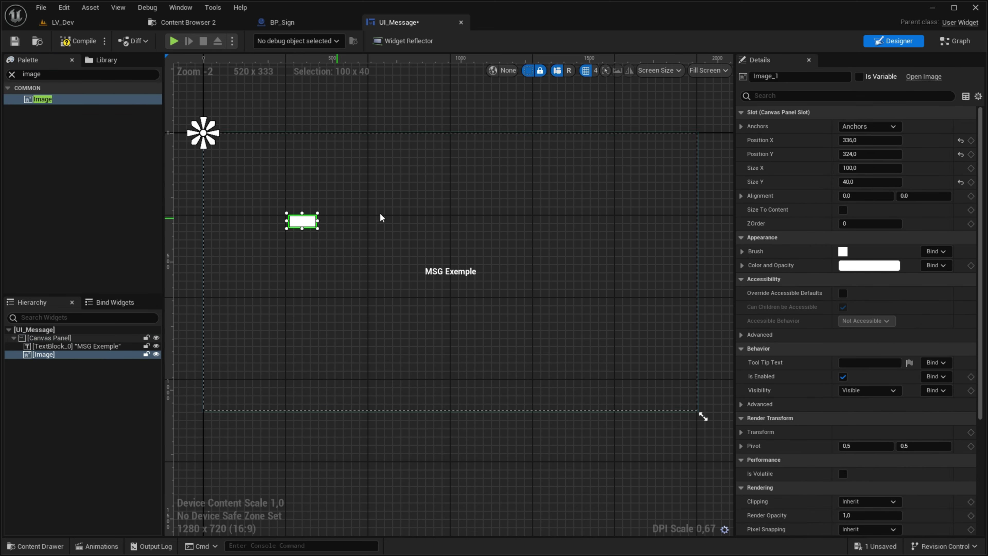
Step: Anchor the image to bottom-centre with position 0, 0
click(858, 124)
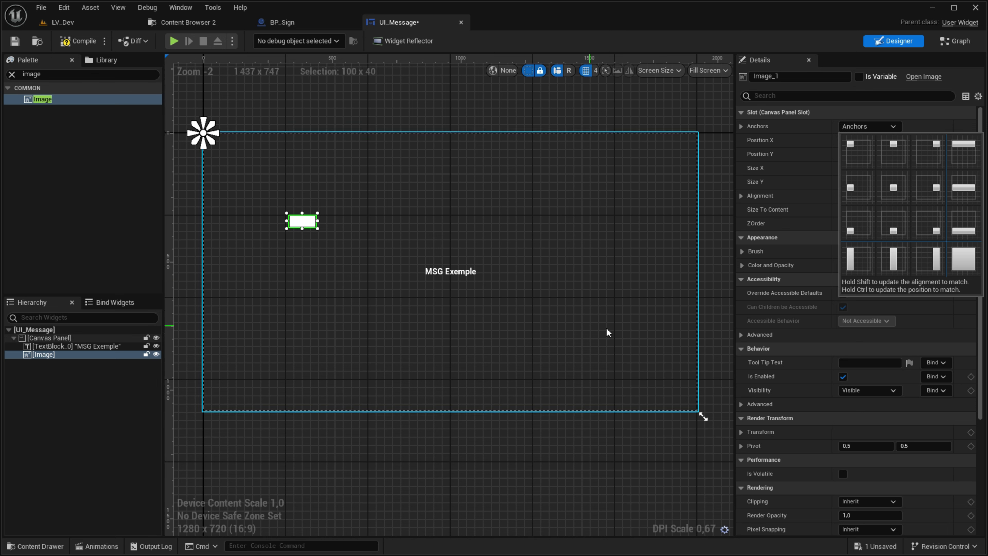
click(893, 224)
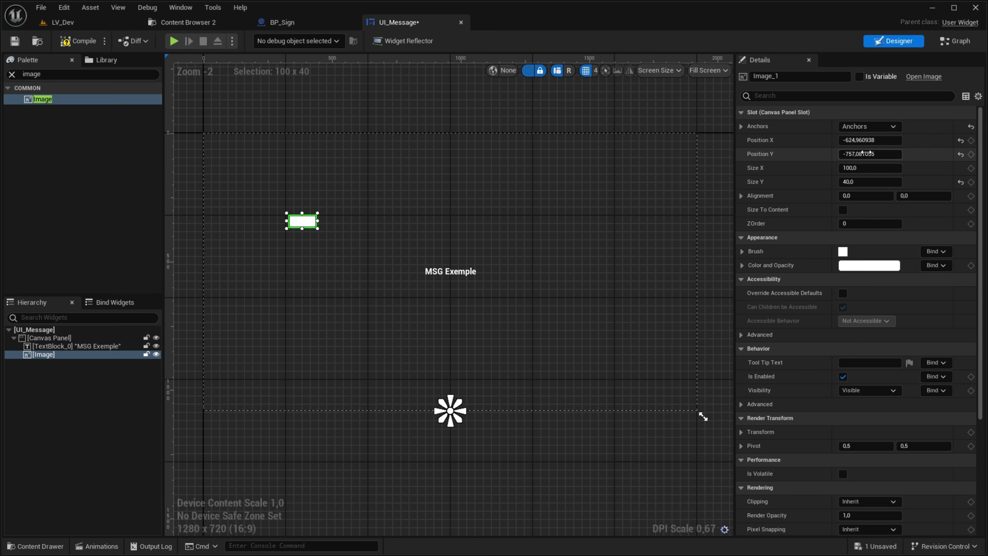
click(869, 140)
text(0)
key(Tab)
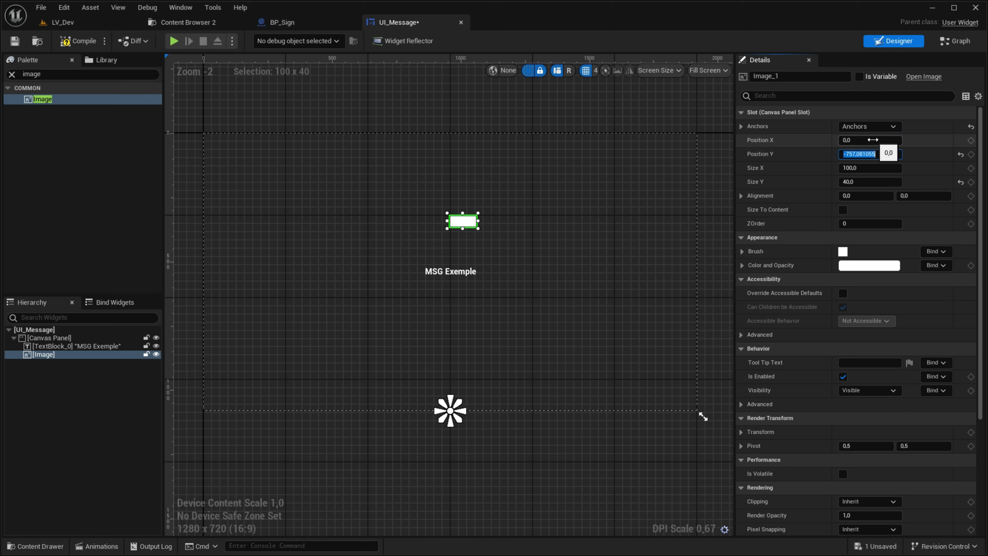
text(0)
key(Return)
Step: Set the image width to 1920, undoing a stray alignment edit
click(861, 196)
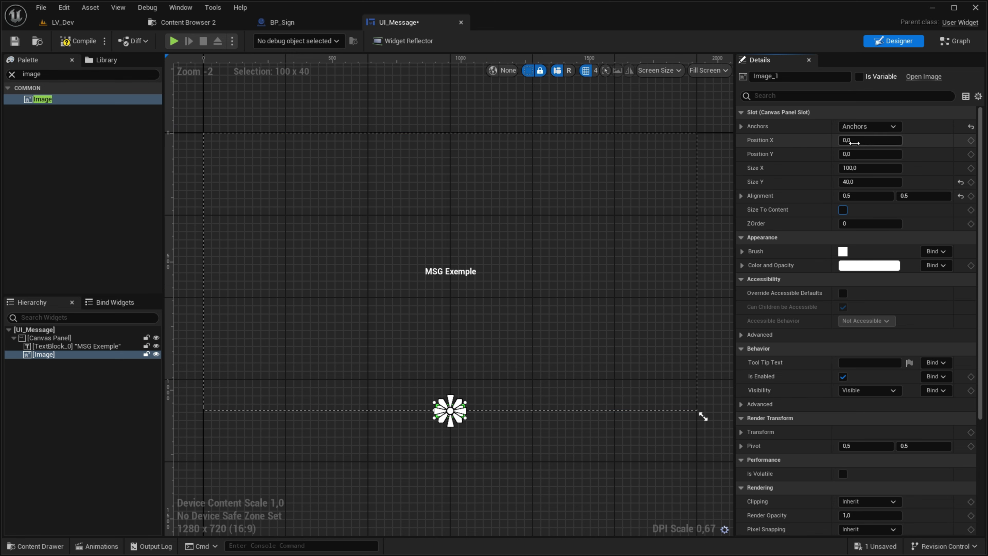
key(ctrl+z)
mouse_move(856, 167)
mouse_down()
mouse_move(869, 168)
mouse_move(862, 172)
mouse_up()
text(0)
key(Tab)
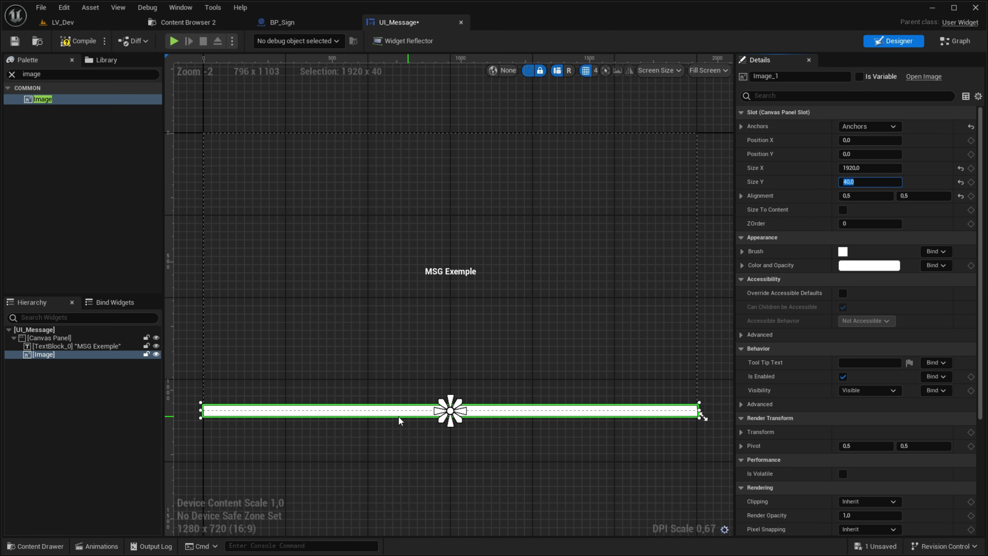
Step: Try full-stretch anchors on the banner, then undo them
click(300, 421)
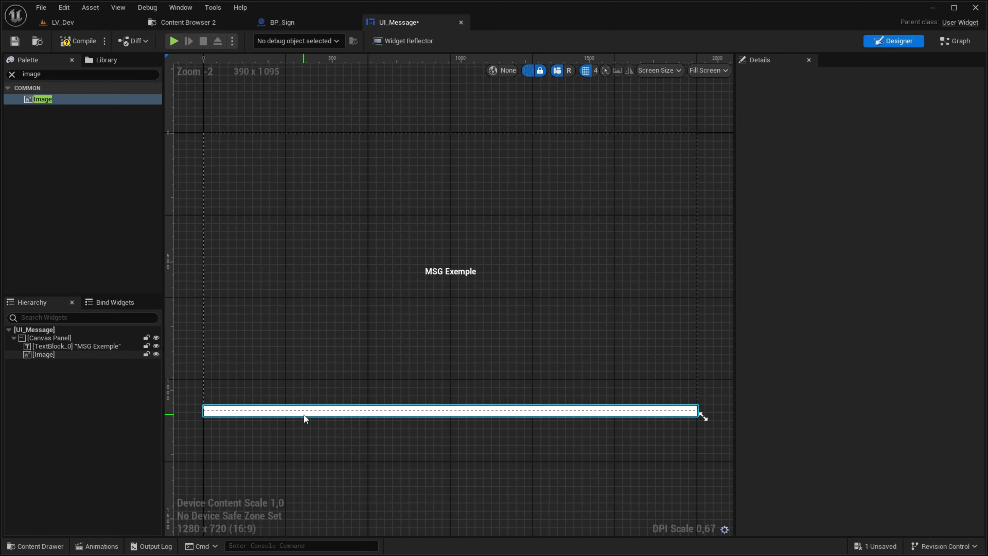
click(305, 415)
click(883, 127)
click(963, 259)
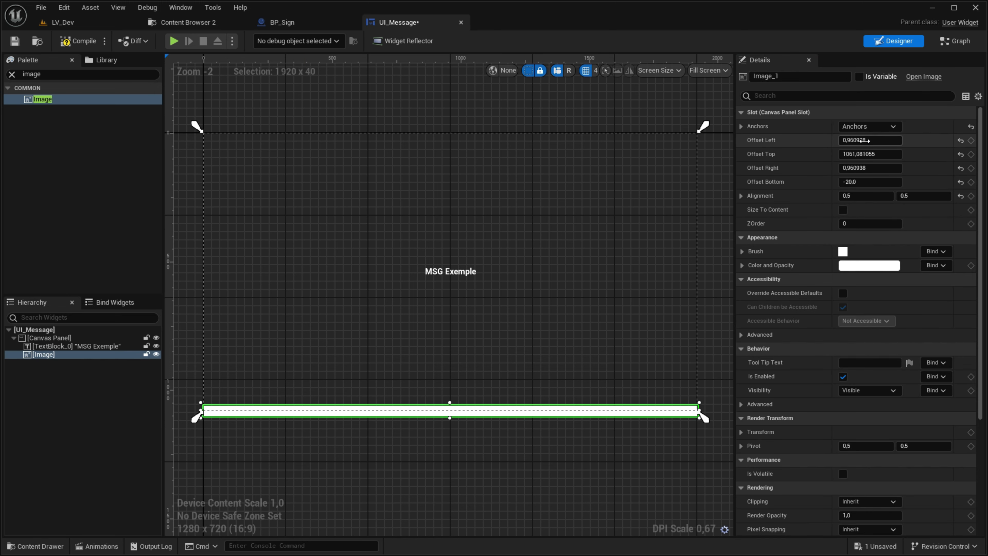
key(ctrl+z)
text(150)
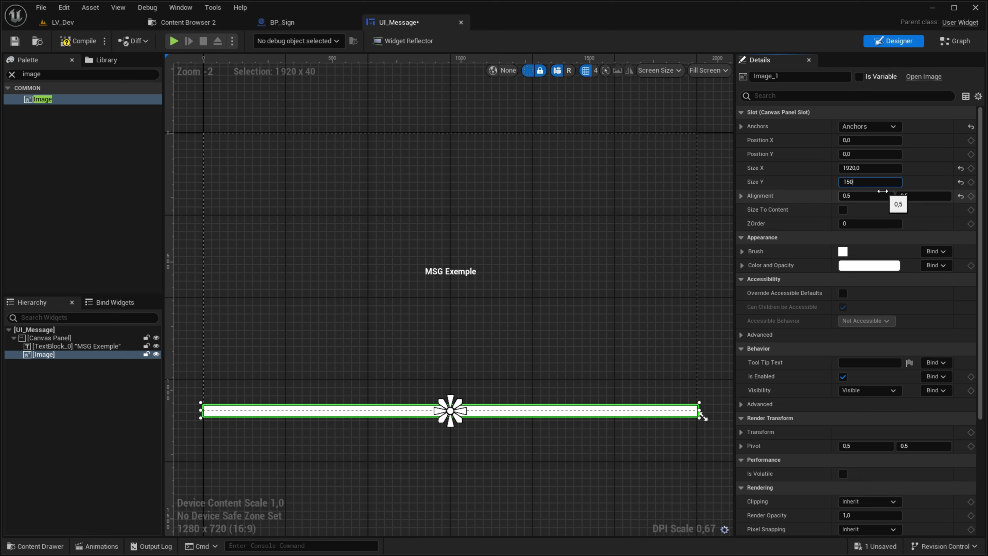
Step: Set the banner height to 200 and its vertical alignment to 1
key(Return)
text(00)
key(Return)
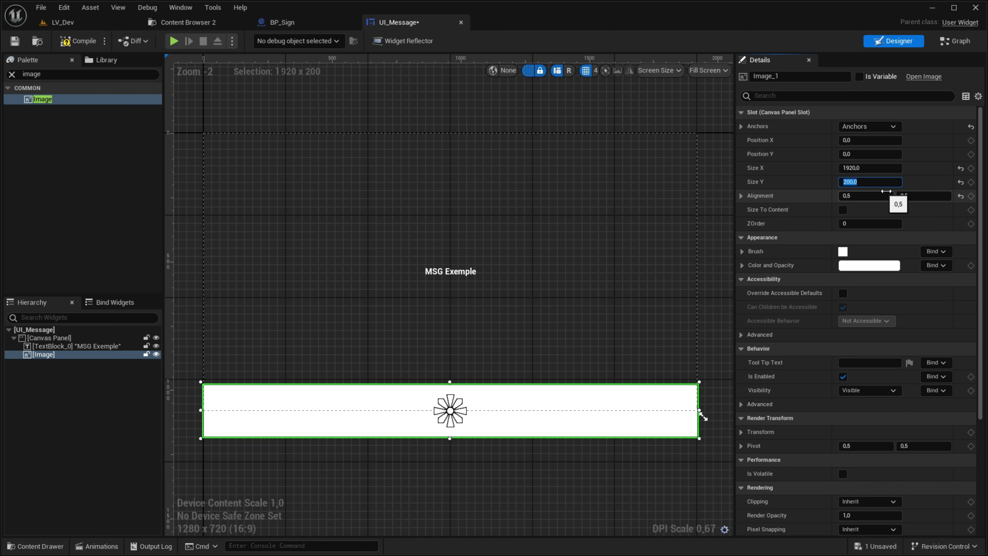
mouse_move(912, 195)
mouse_down()
mouse_move(941, 196)
mouse_move(951, 219)
mouse_up()
text(1)
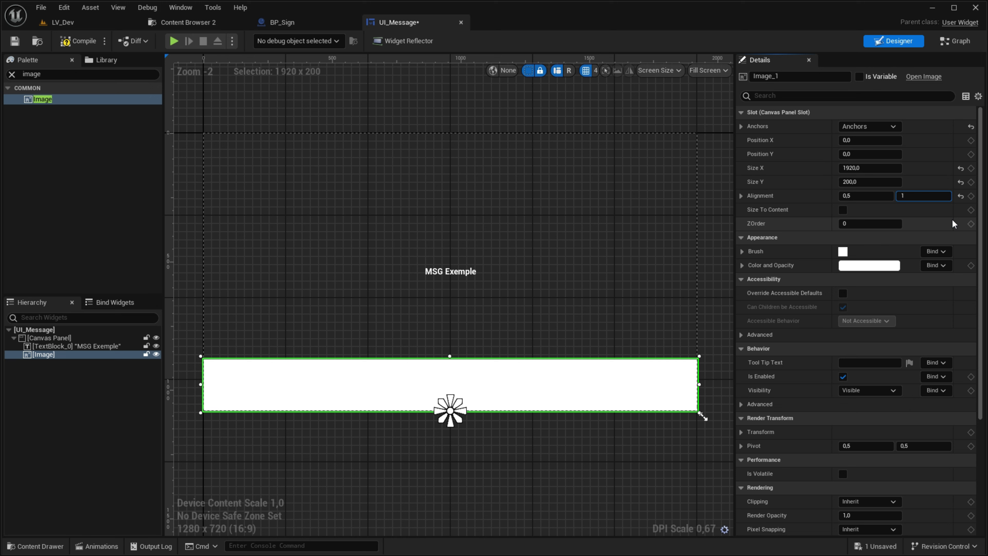
key(Return)
Step: Tint the banner dark grey with value 0,005 and opacity 0,75
click(869, 265)
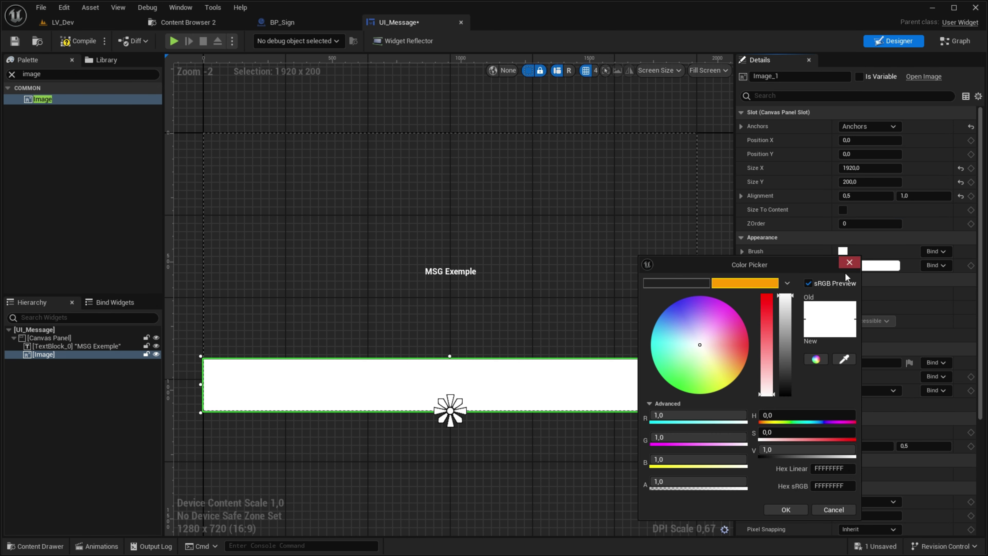
click(682, 287)
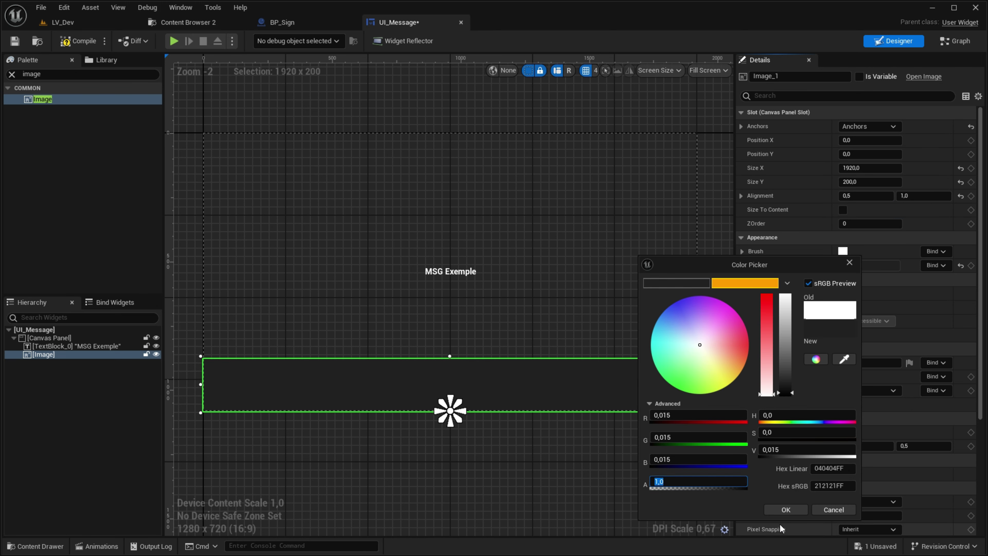
text(0,5)
key(Return)
text(0)
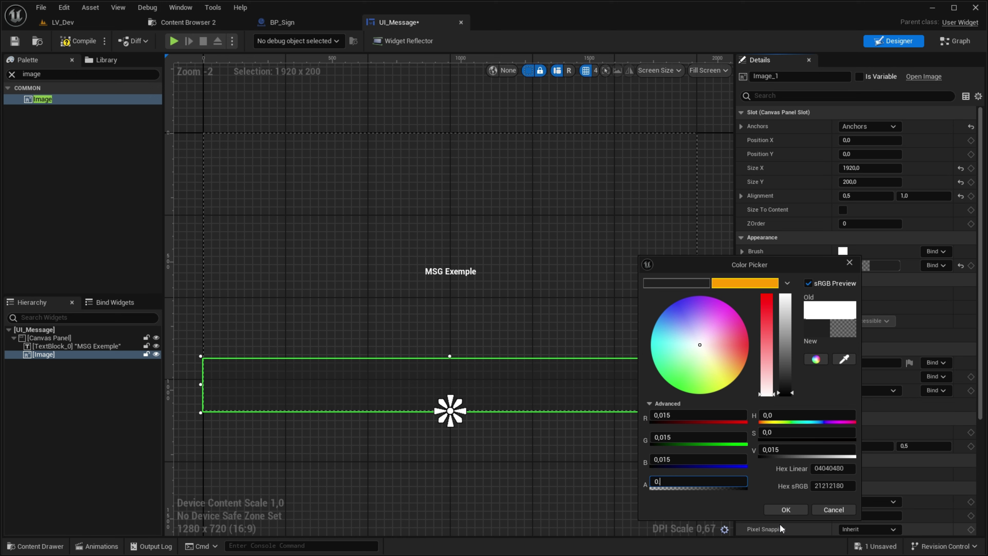
text(,75)
key(Return)
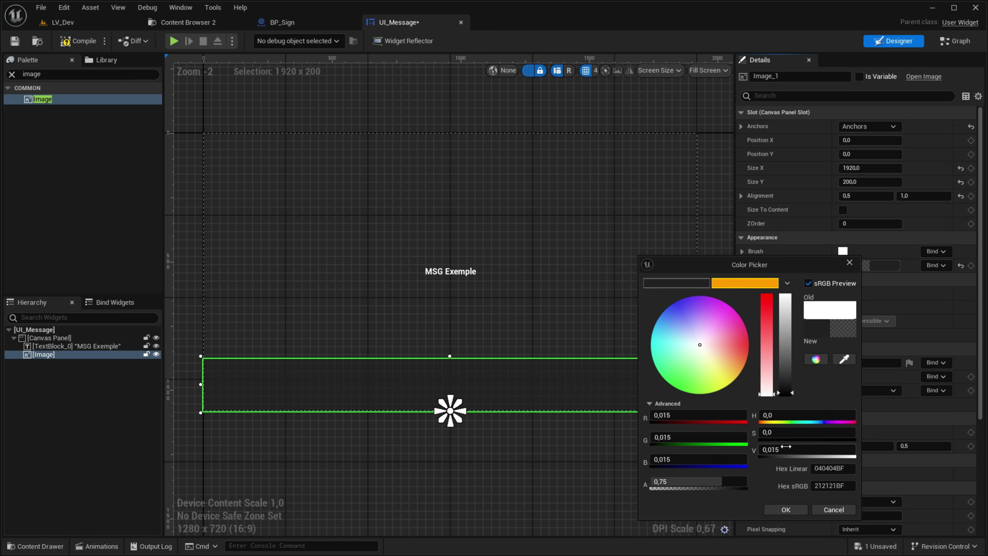
text(0,005)
key(Return)
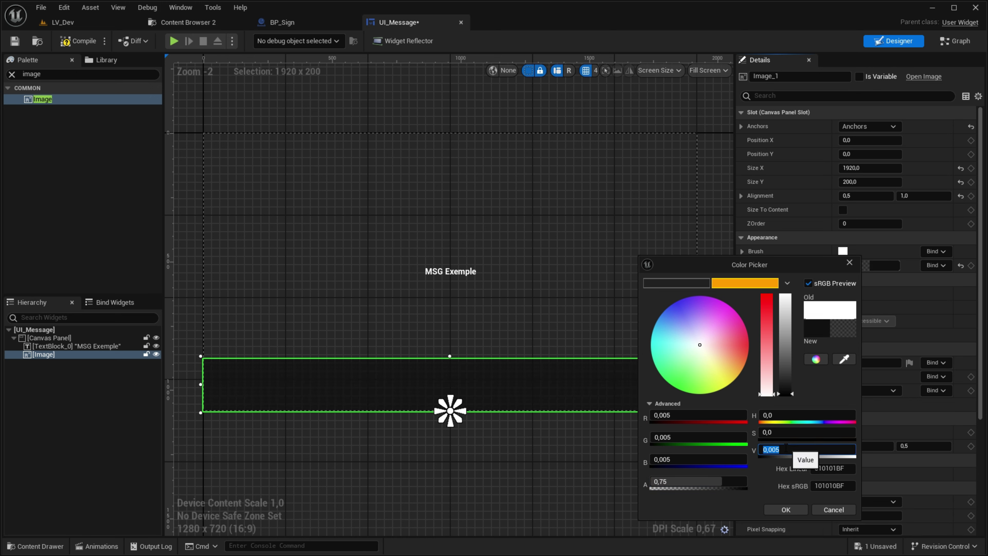
click(787, 511)
click(450, 271)
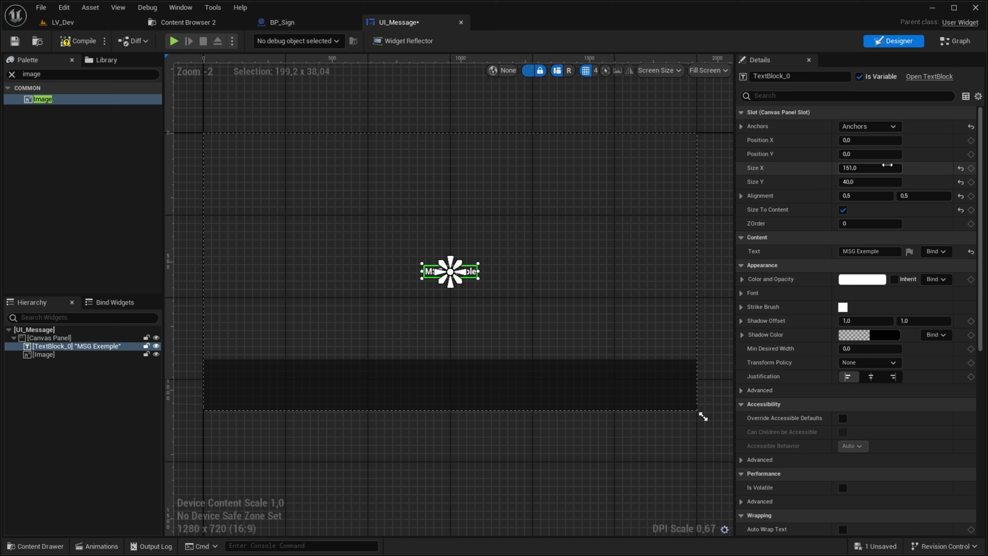
Step: Anchor the MSG Exemple text bottom-centre at position 0, 0 with vertical alignment 3
click(881, 129)
click(892, 225)
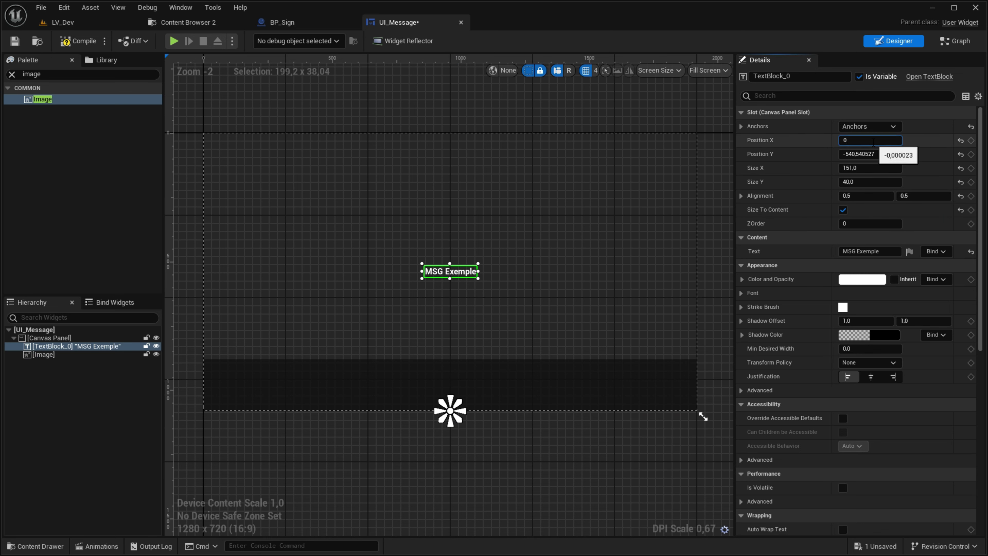
key(Tab)
text(0)
key(Return)
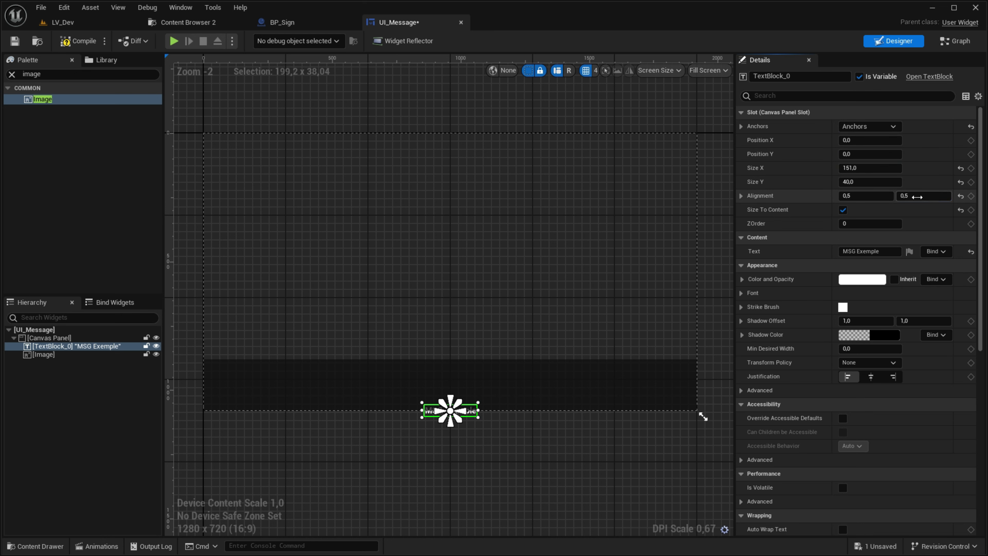
drag(923, 195, 941, 196)
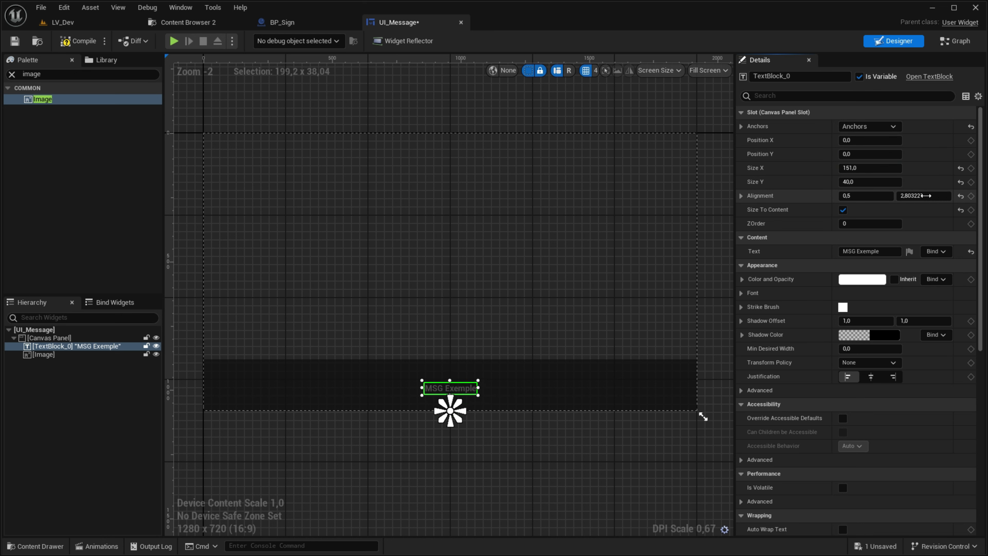
click(926, 195)
key(Return)
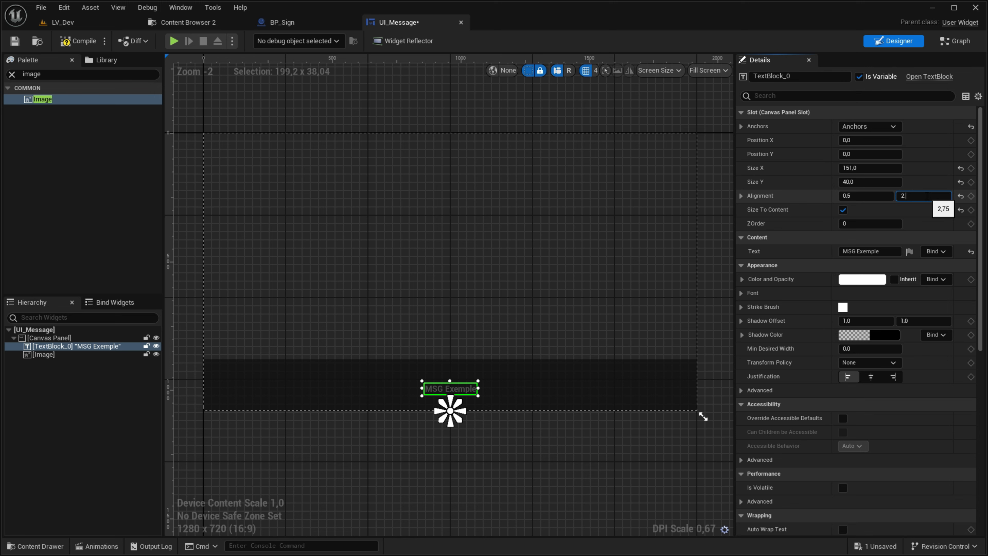
text(3)
key(Return)
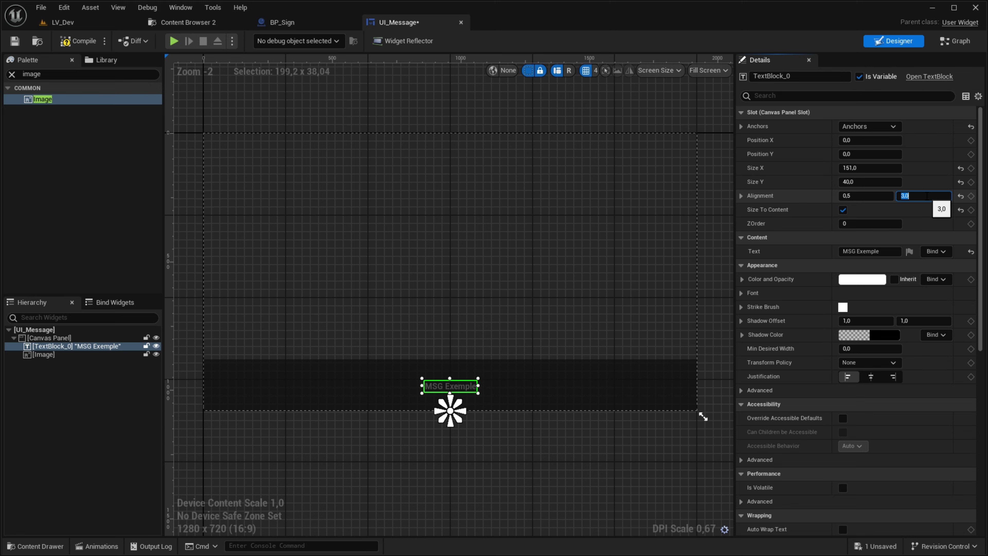
Step: Reorder the Hierarchy so the text block draws on top of the banner image
click(49, 363)
scroll(465, 403, up, 4)
scroll(434, 351, up, 1)
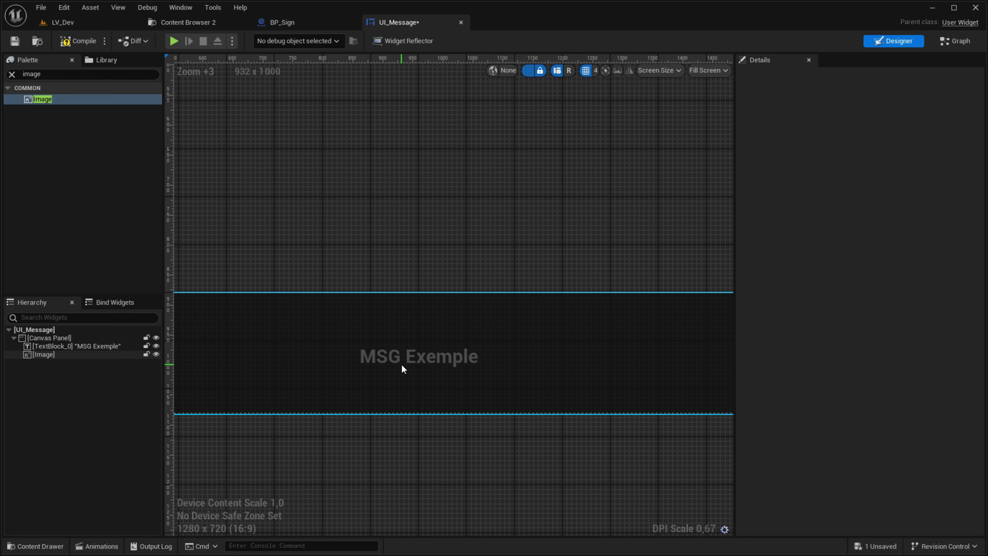
right_drag(342, 419, 410, 421)
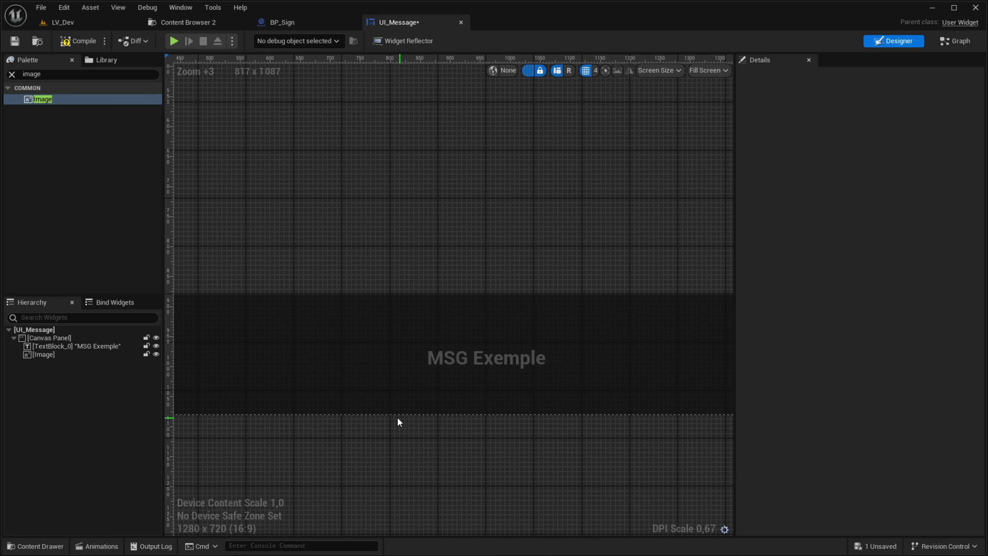
click(44, 355)
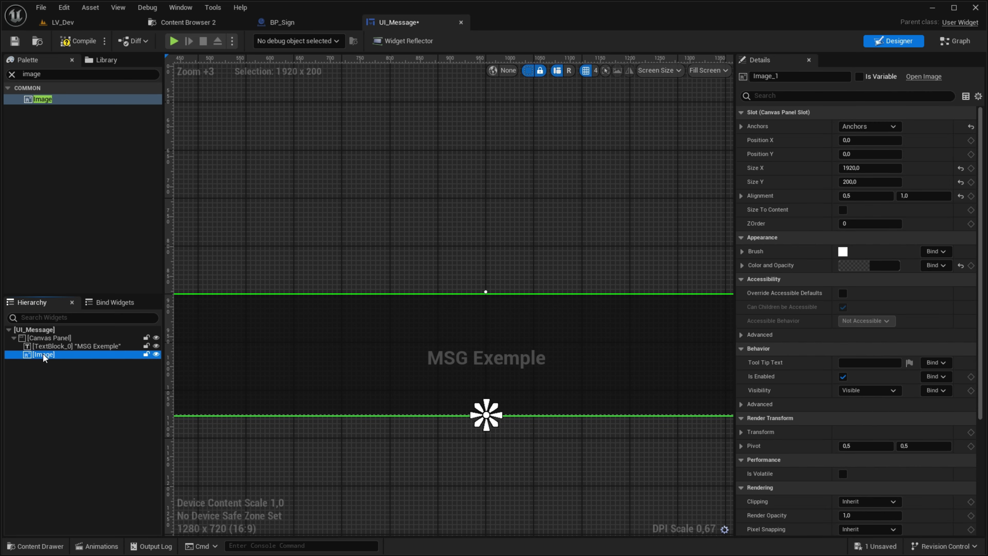
drag(43, 355, 88, 345)
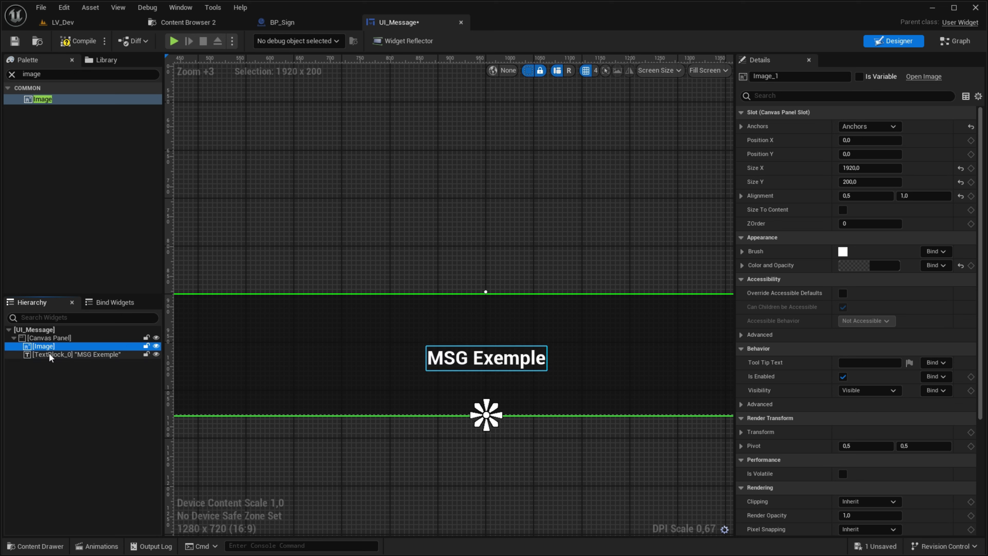
Step: Rename the image to Background and the text block to MSG
double_click(41, 348)
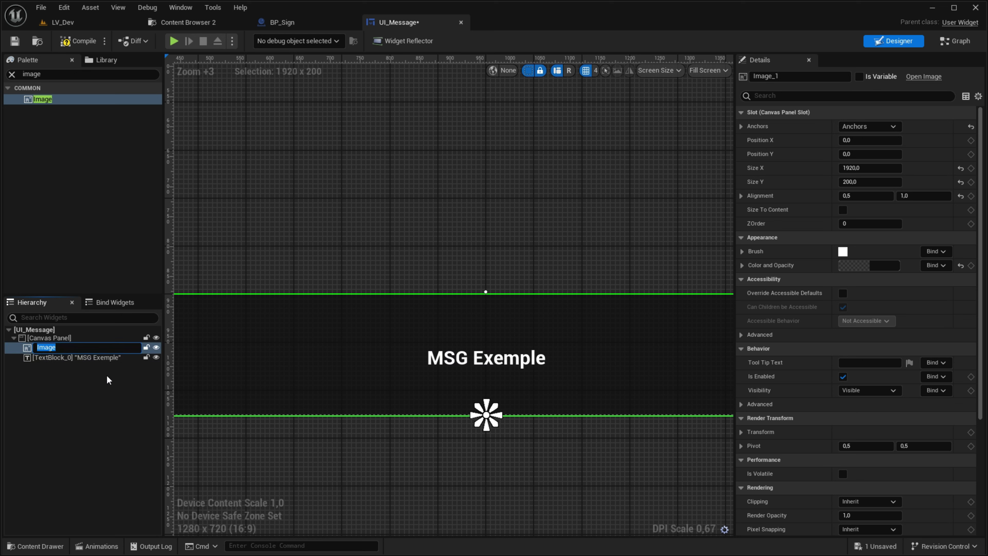
text(Background)
key(Return)
double_click(91, 351)
text(M)
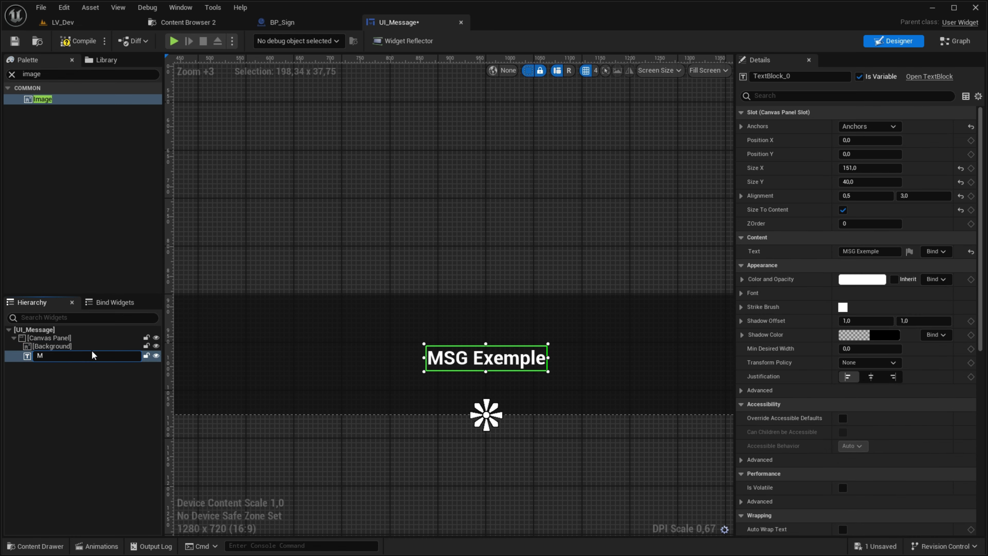
text(SG)
key(Return)
click(474, 196)
scroll(474, 197, down, 2)
scroll(331, 162, down, 2)
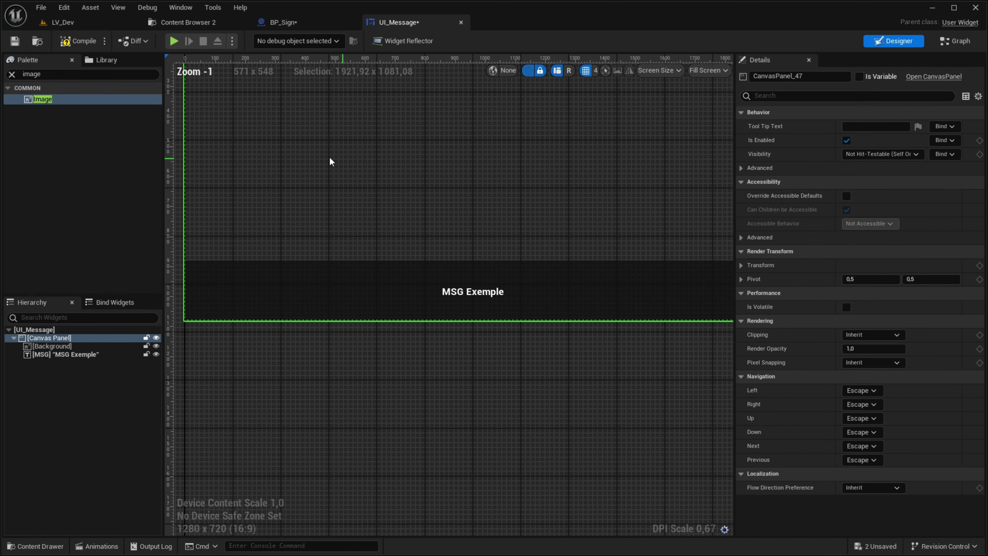
click(12, 74)
Step: In LV_Dev, save all unsaved assets
click(60, 22)
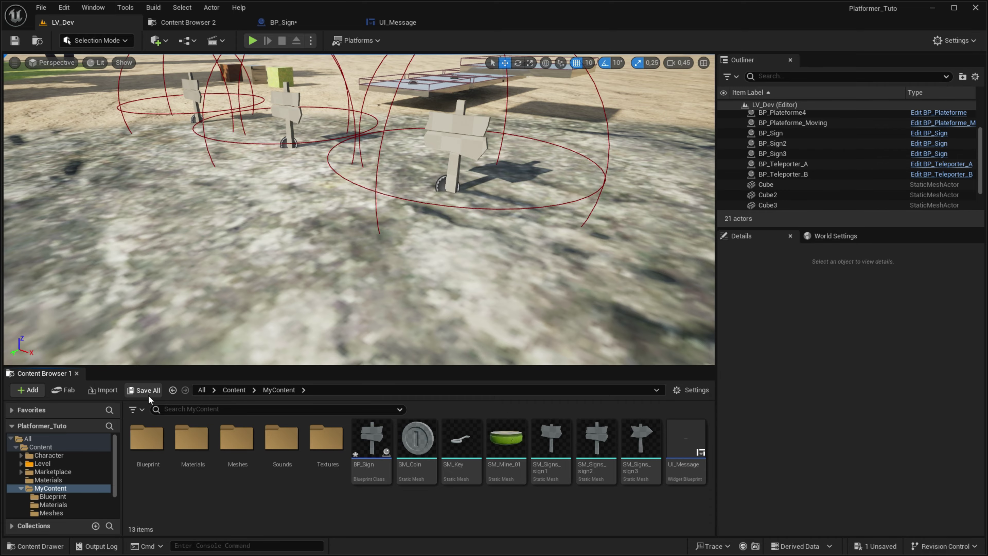
click(149, 397)
click(556, 389)
Step: Play the level, walk to the signs to see their messages, then stop
click(252, 40)
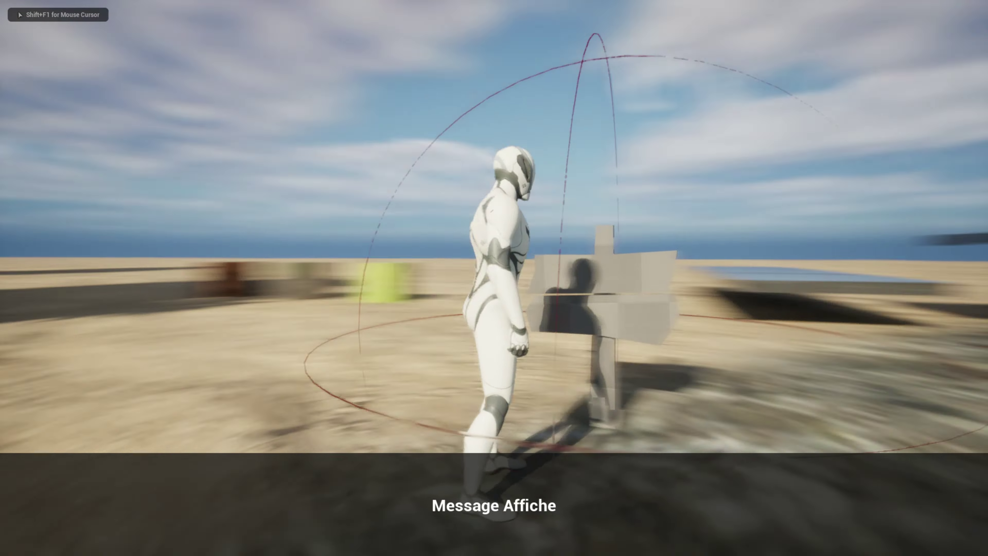
key(w)
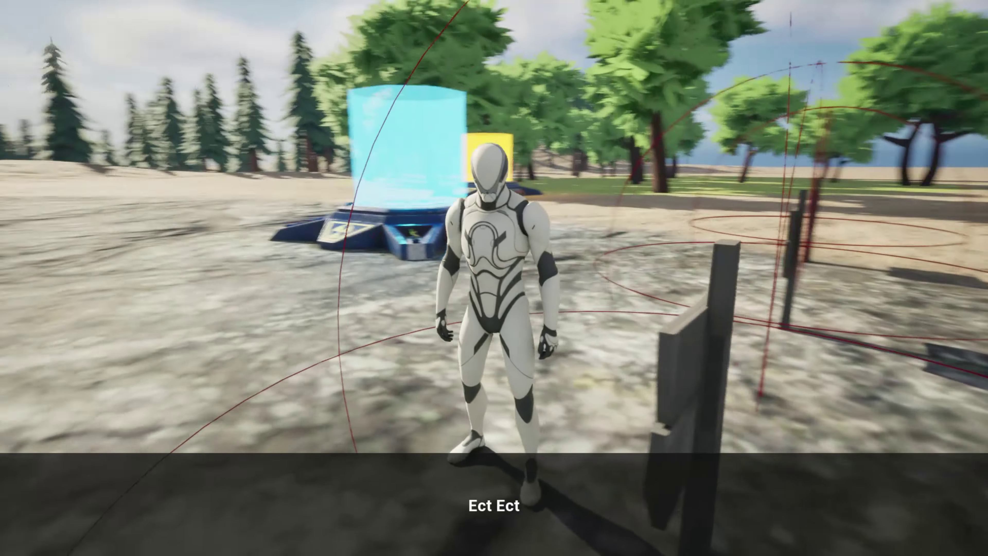
key(Escape)
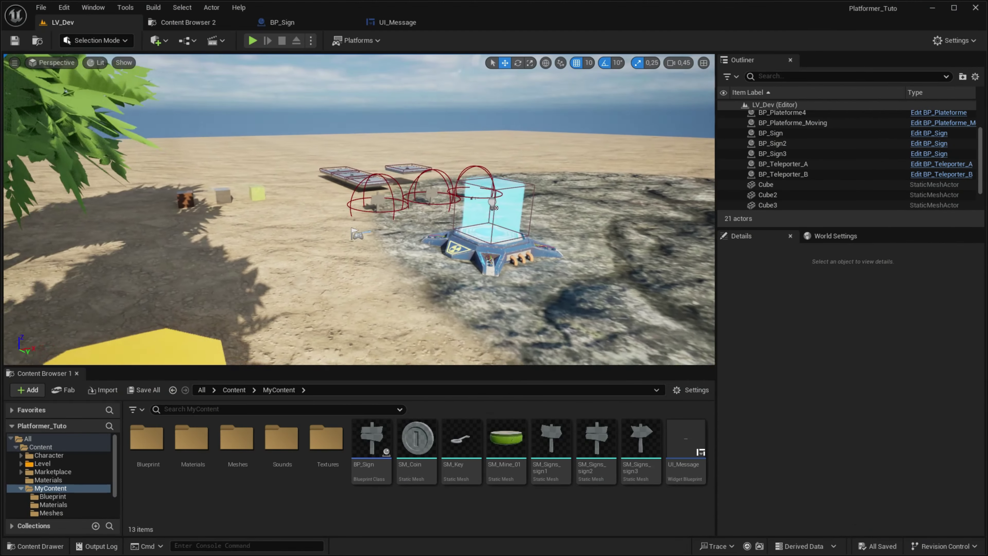
drag(411, 217, 405, 214)
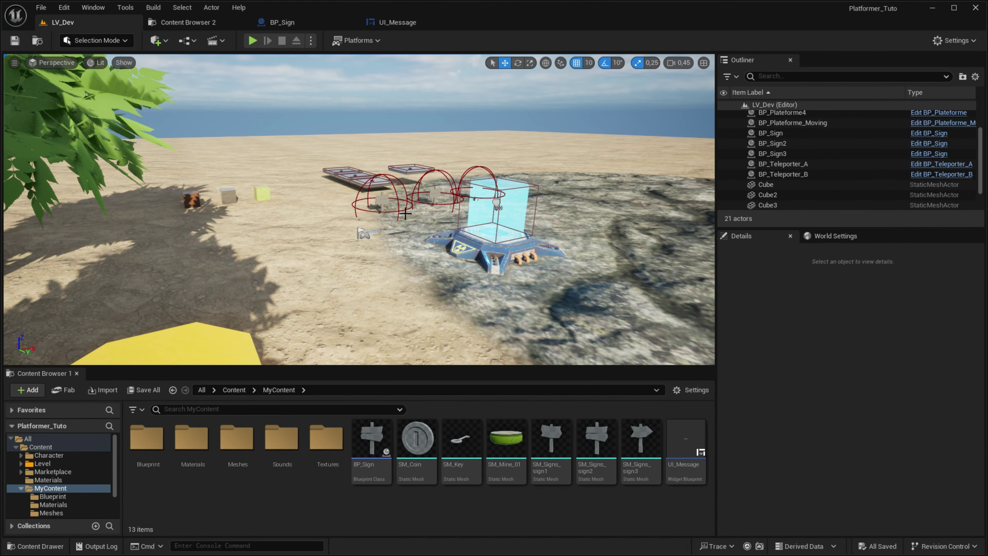